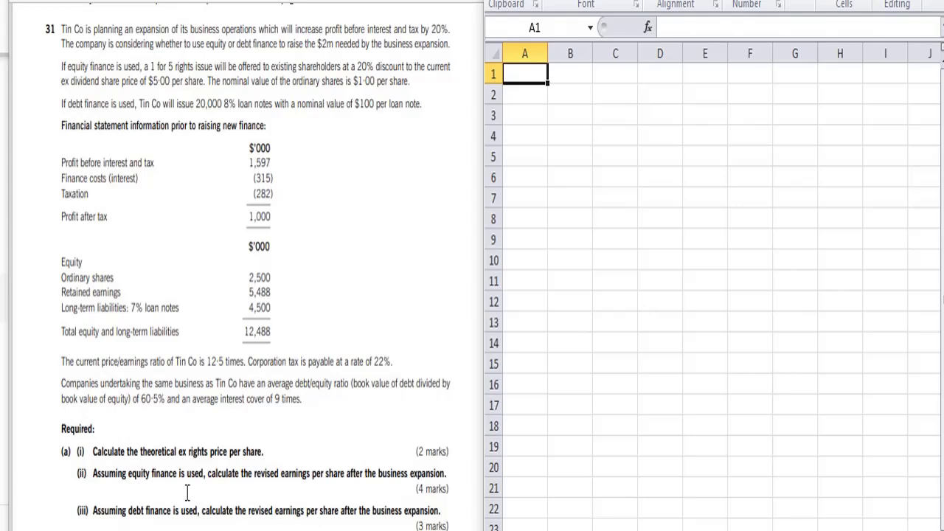
Copy the requirement (i) text on calculating the theoretical ex rights price per share from the question into cell A1
{"action": "left_click_drag", "start_coordinate": [91, 452], "coordinate": [266, 453]}
{"action": "right_click", "coordinate": [266, 453]}
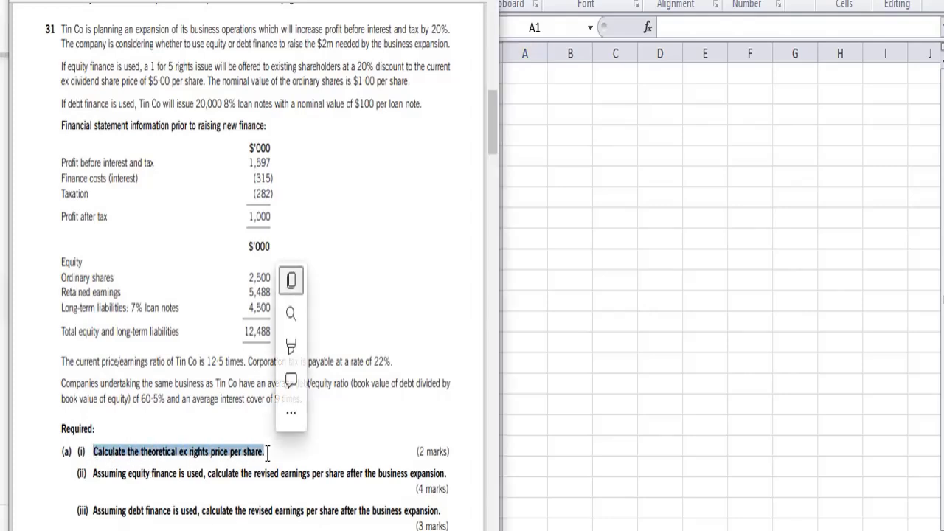
{"action": "left_click", "coordinate": [306, 280]}
{"action": "left_click", "coordinate": [521, 73]}
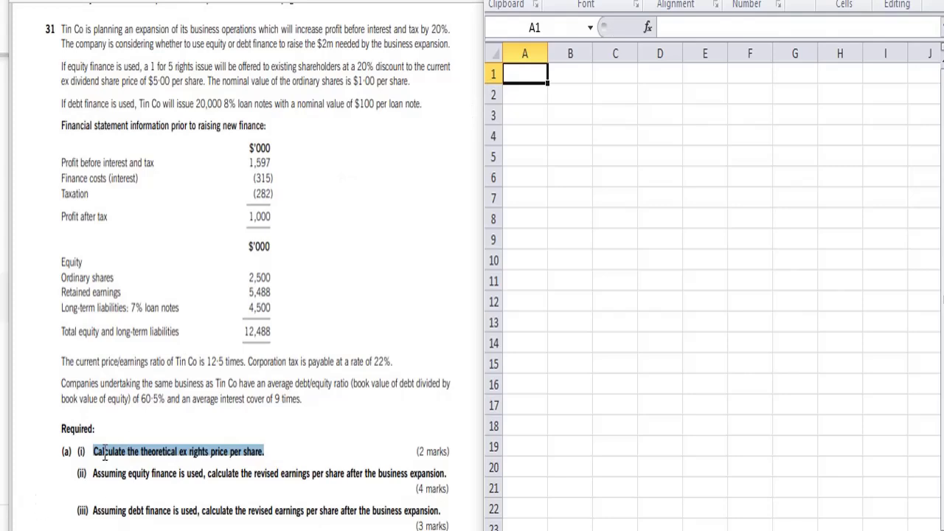
{"action": "left_click_drag", "start_coordinate": [98, 456], "coordinate": [264, 456]}
{"action": "key", "text": "ctrl+c"}
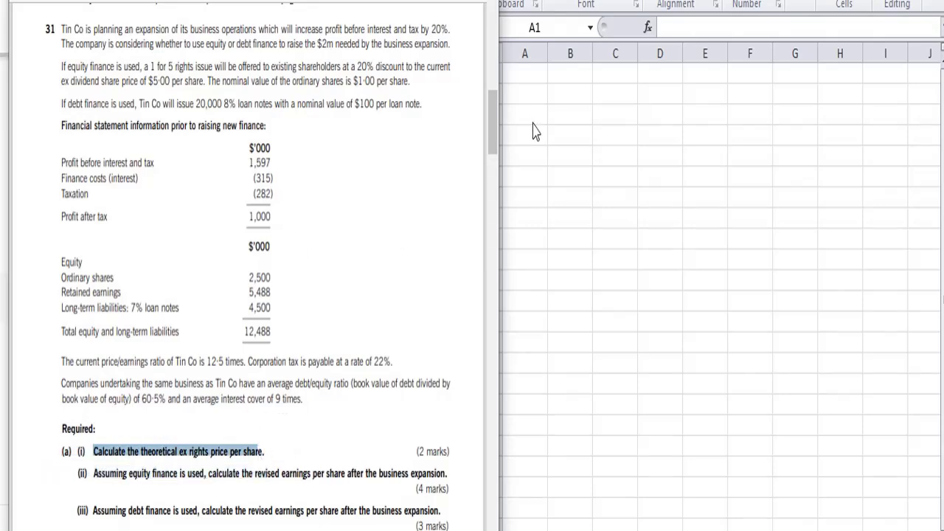
{"action": "left_click", "coordinate": [522, 80]}
{"action": "key", "text": "ctrl+v"}
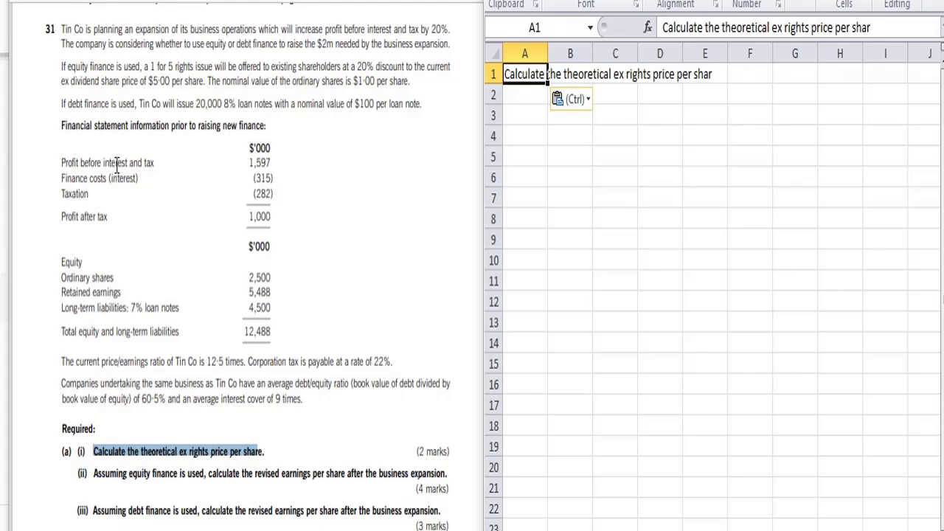
Enter the row labels "Before RI" in A3 and "After Ri" in A4
{"action": "left_click", "coordinate": [539, 114]}
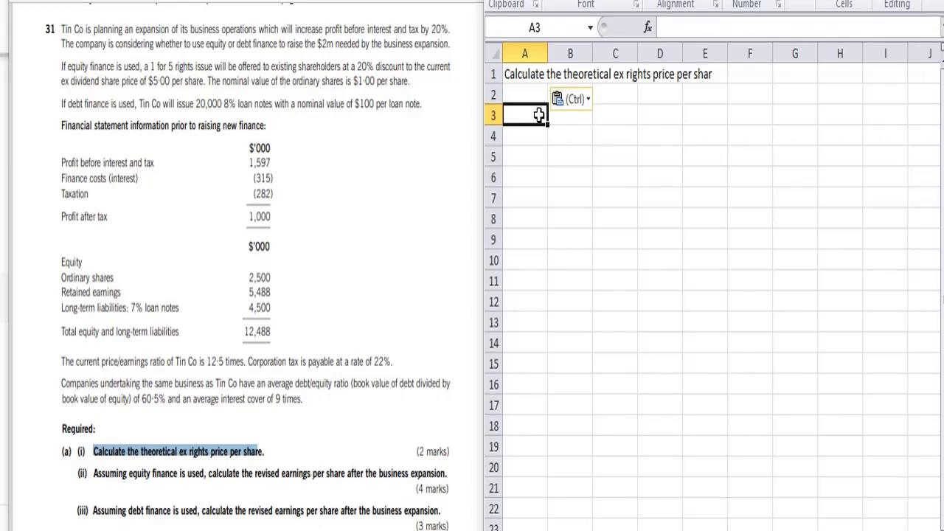
{"action": "type", "text": "Before"}
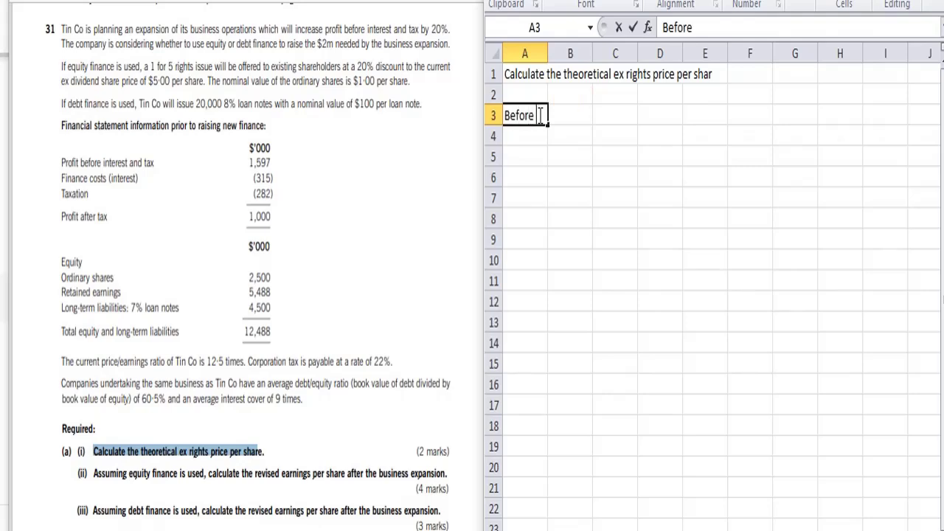
{"action": "key", "text": "Return"}
{"action": "type", "text": "After Ri"}
Enter the share quantities for the 1 for 5 rights issue: 5 in B3 and 1 in B4
{"action": "left_click", "coordinate": [539, 115]}
{"action": "key", "text": "Right"}
{"action": "type", "text": "5"}
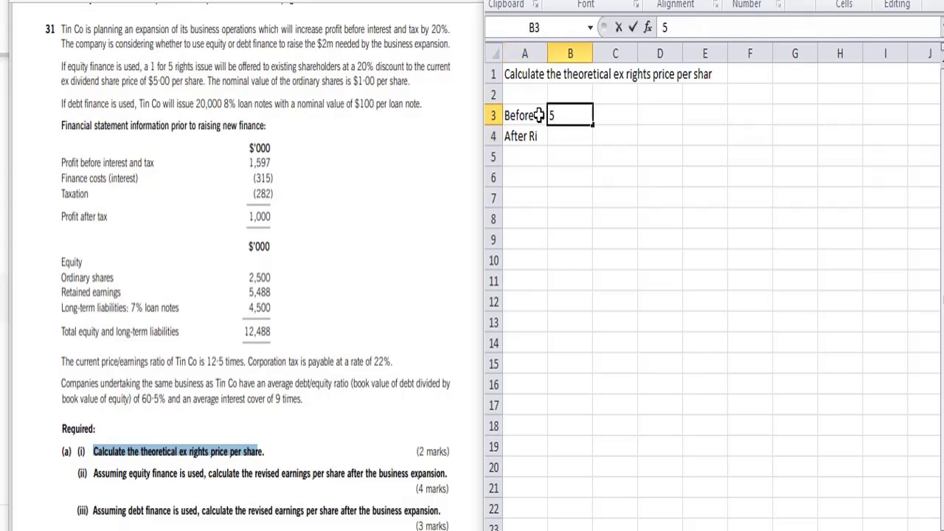
{"action": "key", "text": "Return"}
{"action": "type", "text": "1"}
Head column C with "Sp" in C2 and enter the pre-issue share price of 5 in C3
{"action": "key", "text": "Up"}
{"action": "key", "text": "Right"}
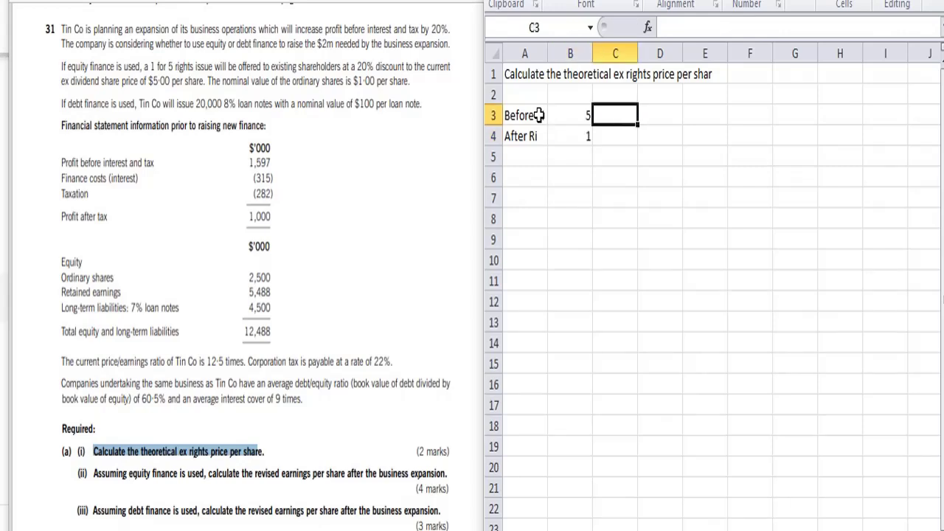
{"action": "key", "text": "Up"}
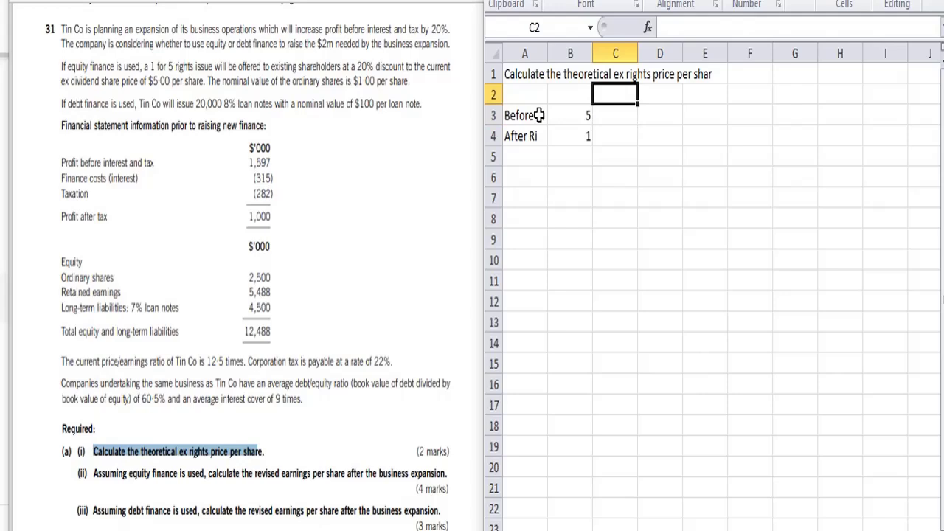
{"action": "type", "text": "Sp"}
{"action": "key", "text": "Return"}
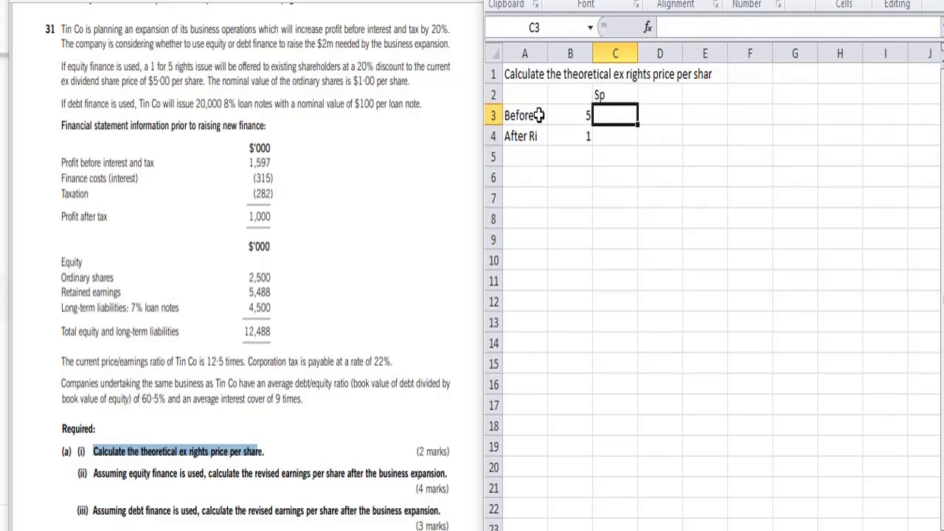
{"action": "type", "text": "5"}
{"action": "key", "text": "Return"}
Calculate the discounted rights issue price in C4 with the formula =C3*0.8
{"action": "type", "text": "="}
{"action": "key", "text": "Up"}
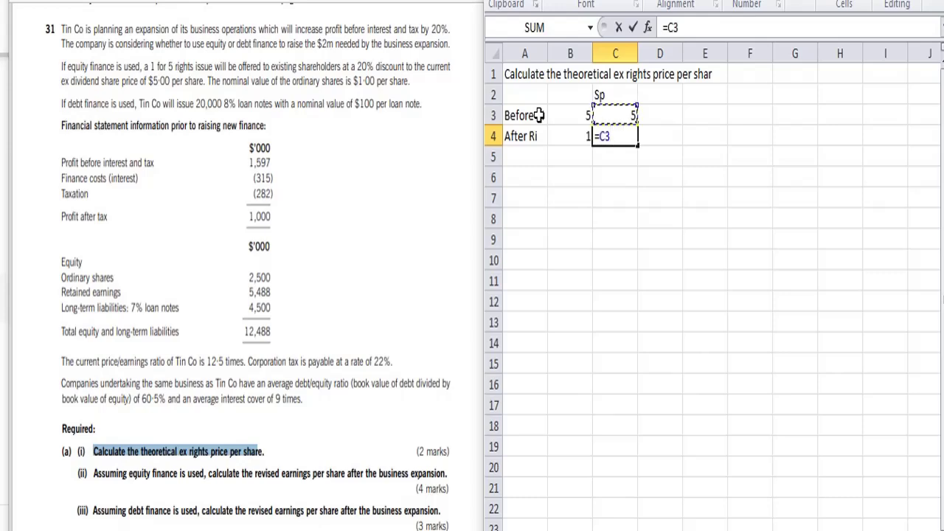
{"action": "type", "text": "*0.8"}
{"action": "key", "text": "Return"}
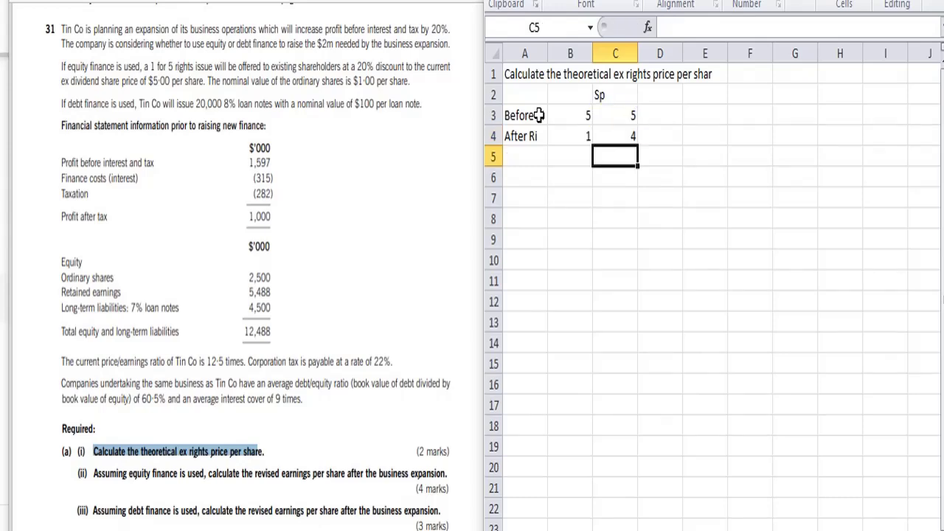
Calculate the value of the existing shares in D3 by multiplying B3 by C3
{"action": "key", "text": "Up"}
{"action": "key", "text": "Up"}
{"action": "key", "text": "Right"}
{"action": "type", "text": "="}
{"action": "key", "text": "Left"}
{"action": "key", "text": "Left"}
{"action": "type", "text": "*"}
{"action": "key", "text": "Left"}
{"action": "key", "text": "Return"}
Copy the value formula from D3 to D4 for the rights issue shares
{"action": "key", "text": "Up"}
{"action": "key", "text": "ctrl+c"}
{"action": "key", "text": "Down"}
{"action": "key", "text": "ctrl+v"}
Total the share values in D5 with =SUM(D3:D4) and the share quantities in B5
{"action": "key", "text": "Left"}
{"action": "key", "text": "Down"}
{"action": "key", "text": "Right"}
{"action": "key", "text": "alt+equal"}
{"action": "key", "text": "Return"}
{"action": "key", "text": "Up"}
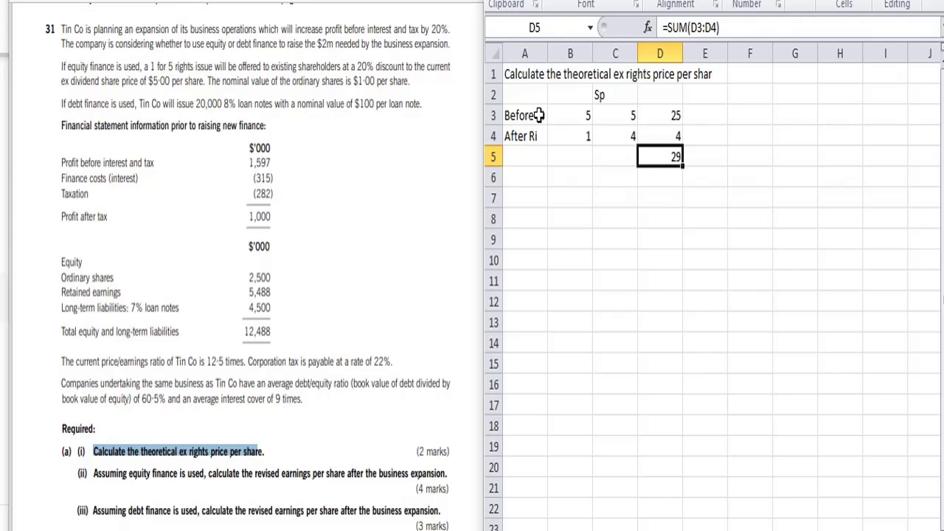
{"action": "key", "text": "Left"}
{"action": "key", "text": "Left"}
{"action": "key", "text": "alt+equal"}
{"action": "key", "text": "Return"}
Label cell A7 "TERP per share"
{"action": "key", "text": "Down"}
{"action": "key", "text": "Left"}
{"action": "type", "text": "TERP per share"}
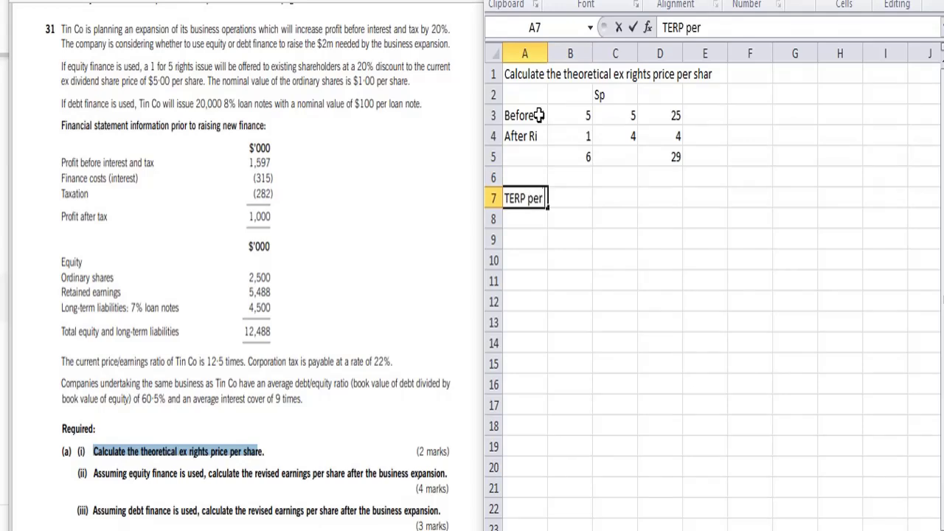
Calculate the theoretical ex rights price in C7 with the formula =D5/B5
{"action": "key", "text": "Right"}
{"action": "key", "text": "Right"}
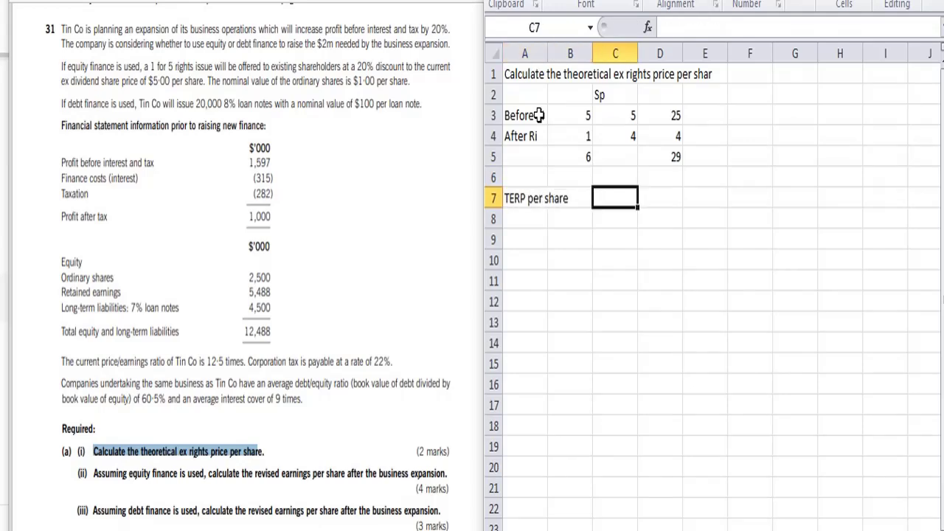
{"action": "type", "text": "="}
{"action": "key", "text": "Up"}
{"action": "key", "text": "Up"}
{"action": "key", "text": "Right"}
{"action": "type", "text": "/"}
{"action": "key", "text": "Left"}
{"action": "key", "text": "Left"}
{"action": "key", "text": "Return"}
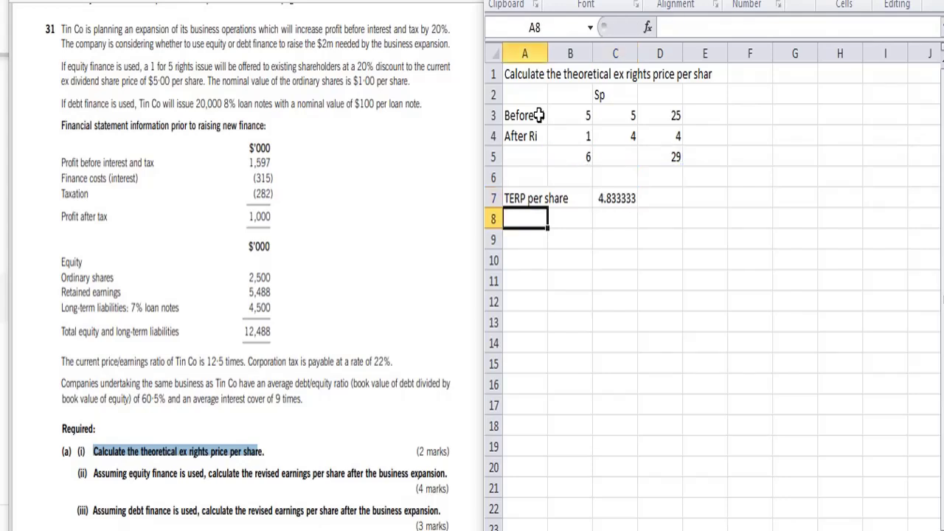
Reduce the TERP value in C7 to two decimal places
{"action": "key", "text": "Up"}
{"action": "key", "text": "Right"}
{"action": "key", "text": "Right"}
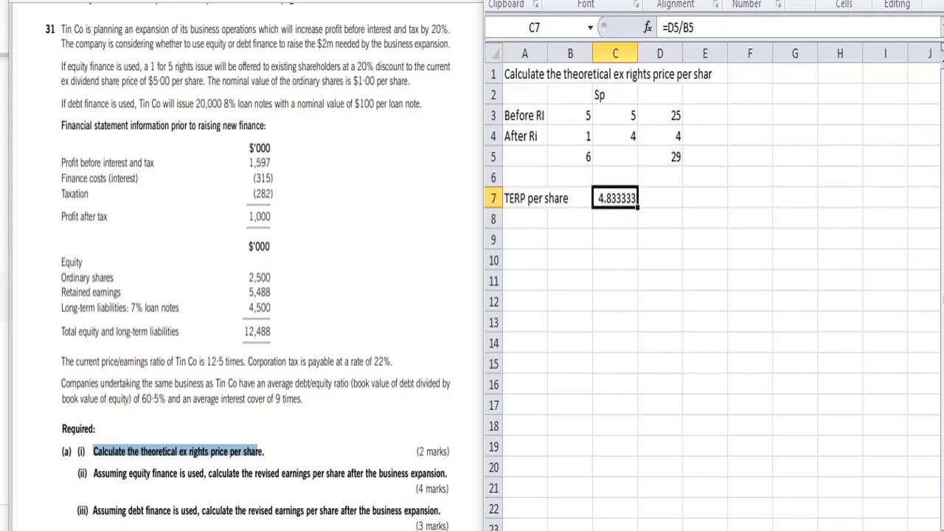
{"action": "key", "text": "alt+h"}
{"action": "key", "text": "9"}
{"action": "key", "text": "alt+h"}
{"action": "key", "text": "9"}
{"action": "key", "text": "alt+h"}
{"action": "key", "text": "9"}
{"action": "key", "text": "alt+h"}
{"action": "key", "text": "9"}
Enter the section heading "PART-ii" in A9
{"action": "left_click", "coordinate": [529, 221]}
{"action": "left_click", "coordinate": [529, 241]}
{"action": "type", "text": "PART-ii"}
{"action": "key", "text": "Return"}
{"action": "key", "text": "Return"}
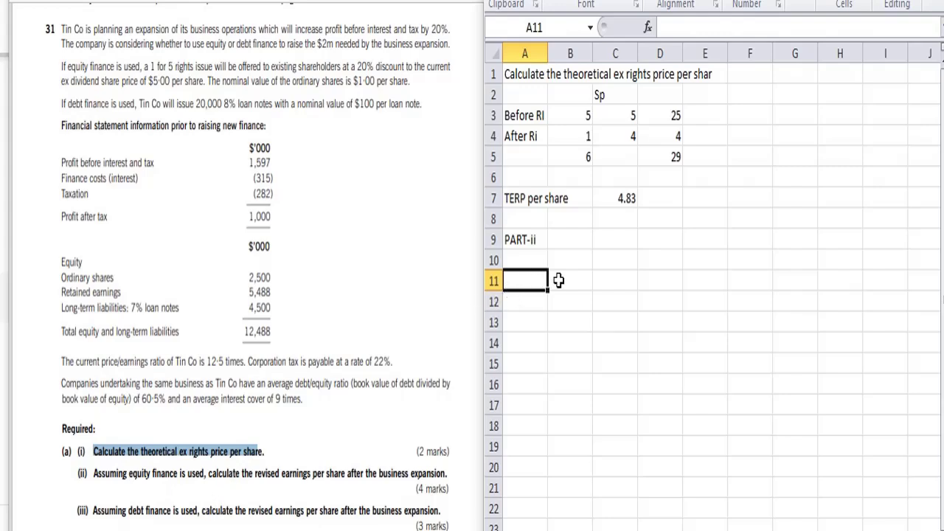
Enter the column headings "Current" in C11, "RI" in E11 and "Loan" in G11
{"action": "left_click", "coordinate": [603, 281]}
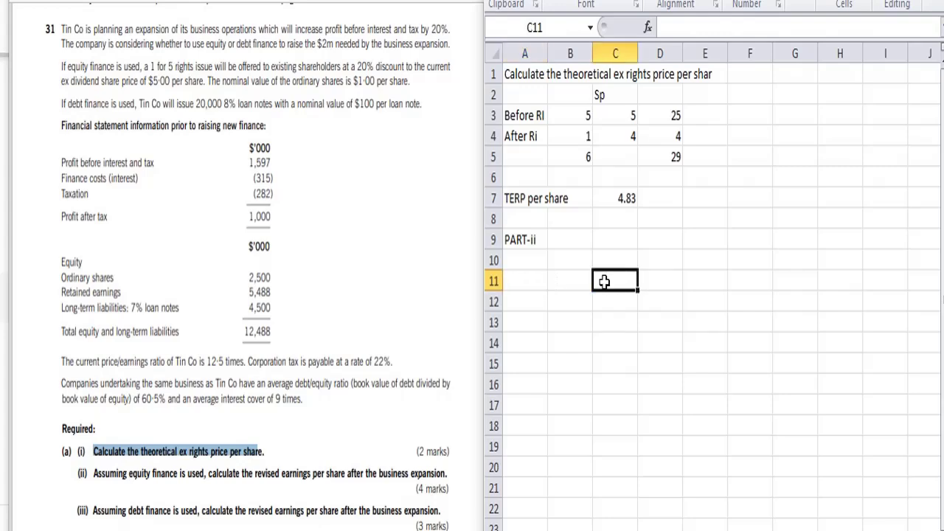
{"action": "type", "text": "Current"}
{"action": "key", "text": "Tab"}
{"action": "key", "text": "Tab"}
{"action": "type", "text": "RI"}
{"action": "key", "text": "Tab"}
{"action": "key", "text": "Tab"}
{"action": "type", "text": "Loan"}
{"action": "key", "text": "Return"}
Start the profit statement's row labels with "PBIT" in A13 and "FC" in A14
{"action": "key", "text": "Left"}
{"action": "key", "text": "Left"}
{"action": "key", "text": "Left"}
{"action": "key", "text": "Left"}
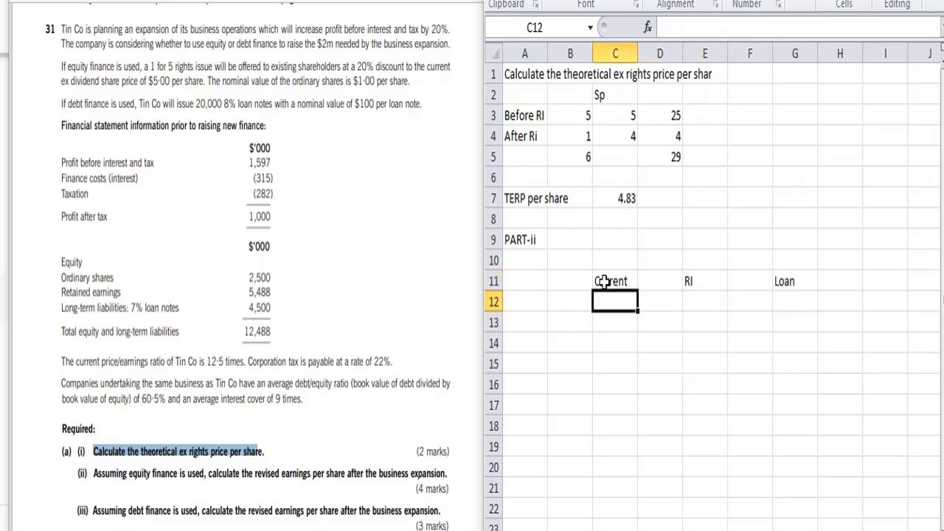
{"action": "key", "text": "Left"}
{"action": "key", "text": "Left"}
{"action": "key", "text": "Down"}
{"action": "type", "text": "PBIT"}
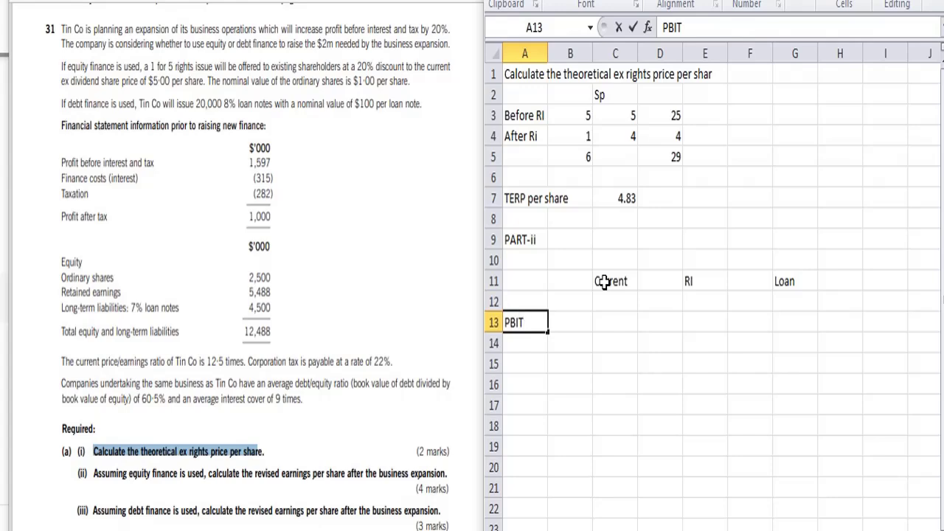
{"action": "key", "text": "Return"}
{"action": "type", "text": "FC"}
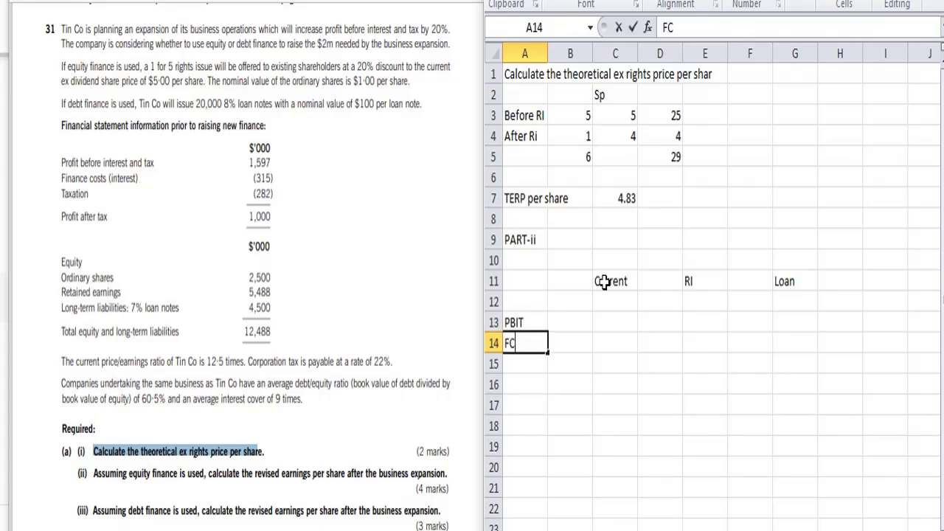
Enter the remaining profit statement labels "PBT", "TAX" and "PAT" in A15 to A17
{"action": "key", "text": "Return"}
{"action": "type", "text": "PBT"}
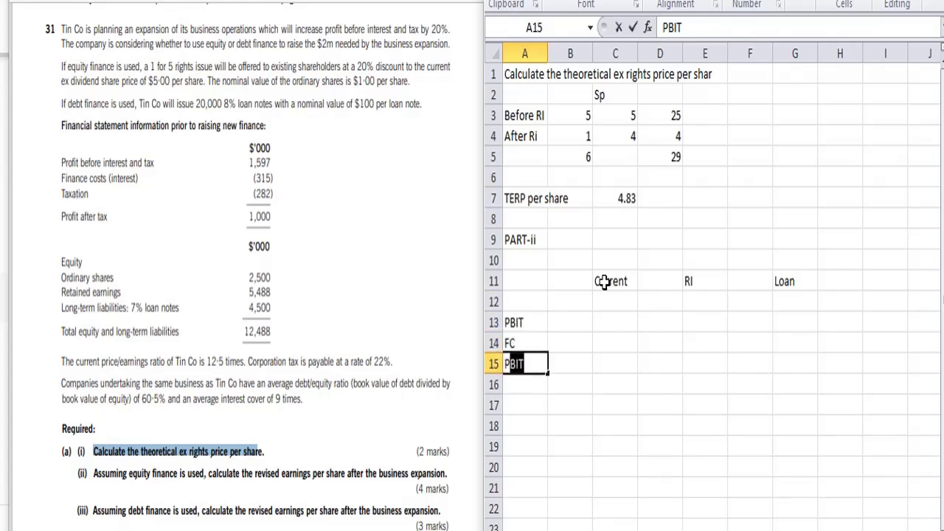
{"action": "key", "text": "Return"}
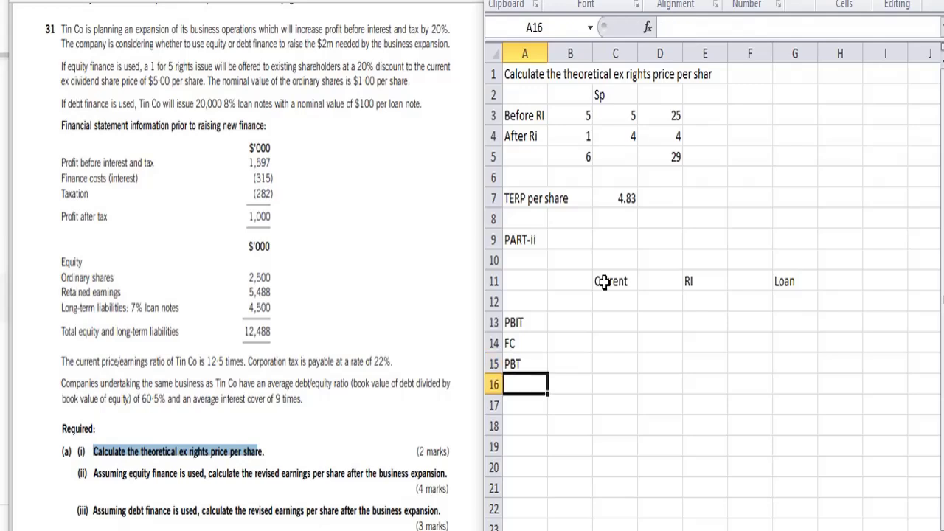
{"action": "type", "text": "TAX"}
{"action": "key", "text": "Return"}
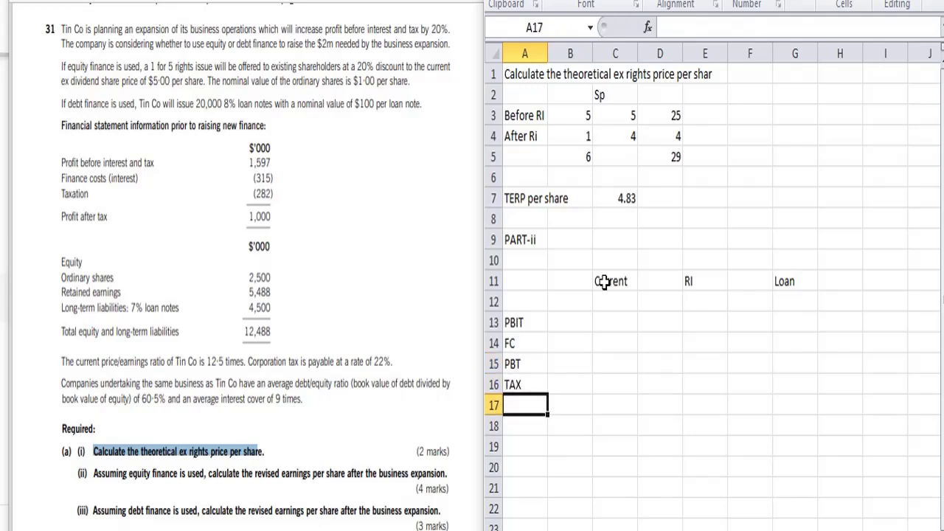
{"action": "type", "text": "PAT"}
{"action": "key", "text": "Return"}
Leave row 18 blank and enter the equity and debt labels "OS", "R/E" and "LOAN" in A19 to A21
{"action": "key", "text": "Return"}
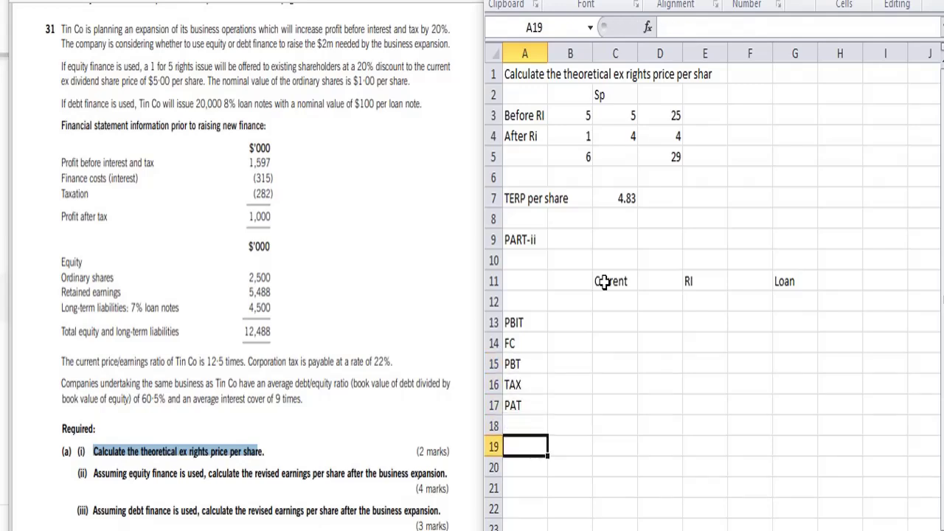
{"action": "type", "text": "OS"}
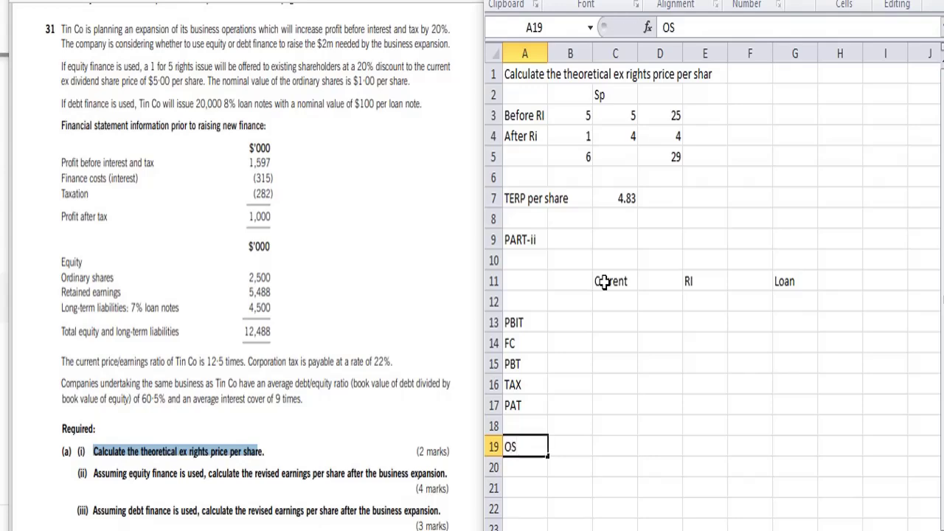
{"action": "key", "text": "Return"}
{"action": "type", "text": "R/E"}
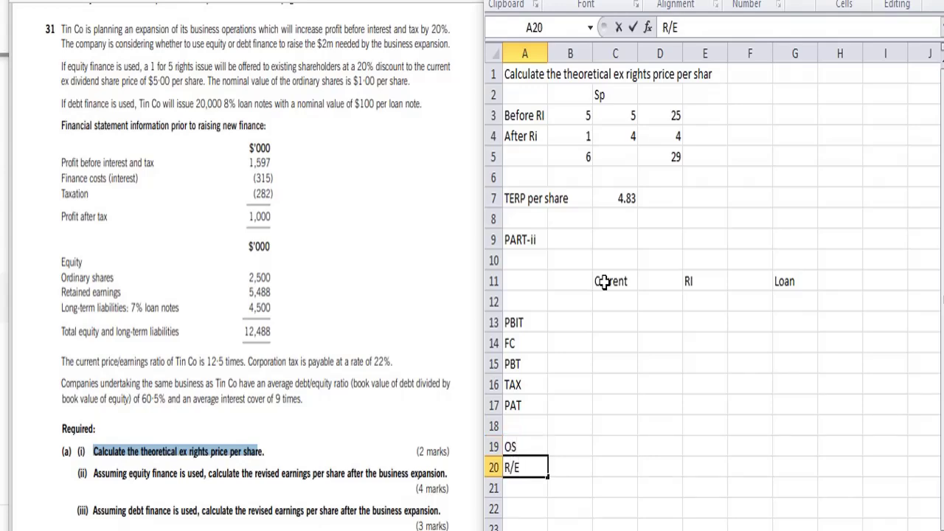
{"action": "key", "text": "Return"}
{"action": "type", "text": "LOAN"}
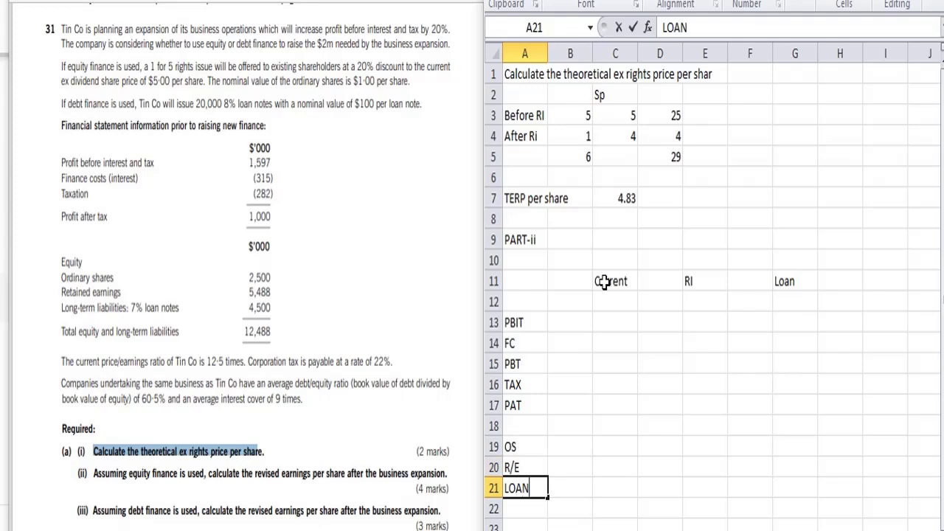
{"action": "key", "text": "Return"}
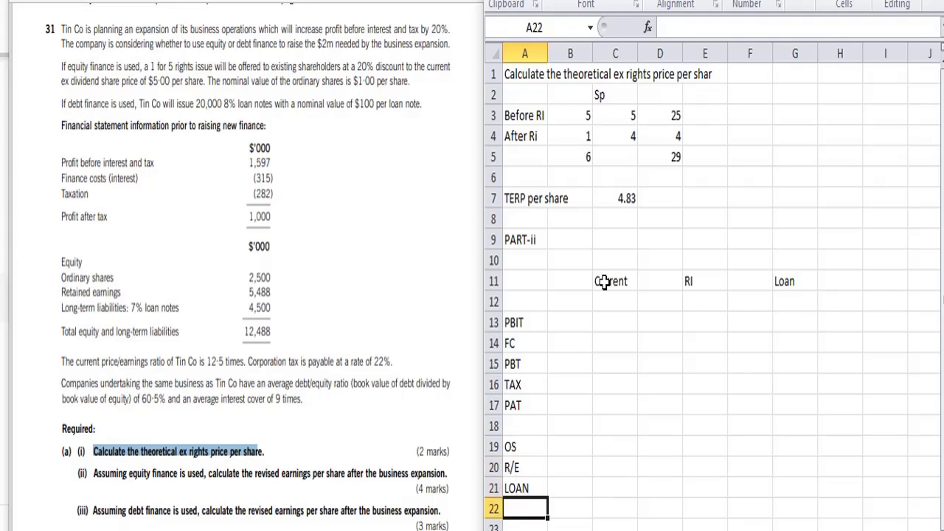
Enter the current PBIT of 1597 in C13 and the unit heading "$'000" in C12
{"action": "key", "text": "Up"}
{"action": "key", "text": "Up"}
{"action": "key", "text": "Up"}
{"action": "key", "text": "Up"}
{"action": "key", "text": "Up"}
{"action": "key", "text": "Up"}
{"action": "key", "text": "Up"}
{"action": "key", "text": "Up"}
{"action": "key", "text": "Up"}
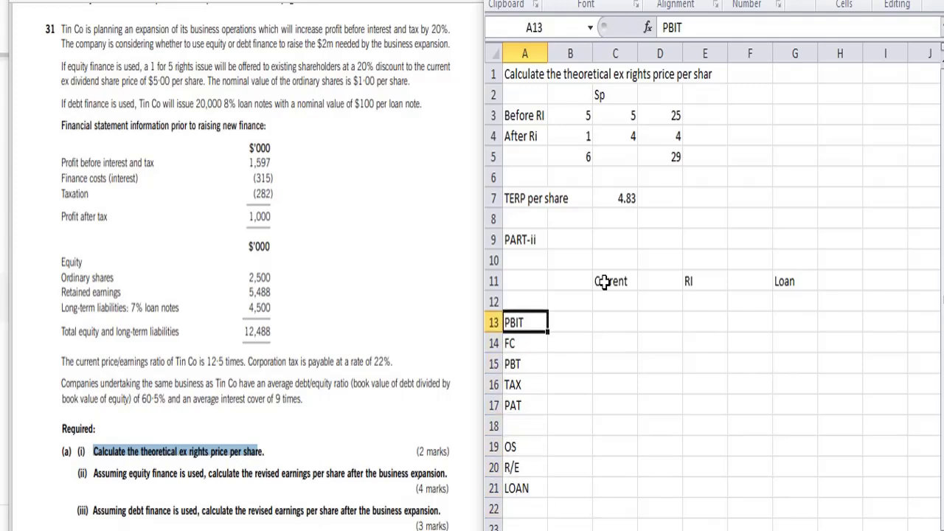
{"action": "key", "text": "Right"}
{"action": "key", "text": "Right"}
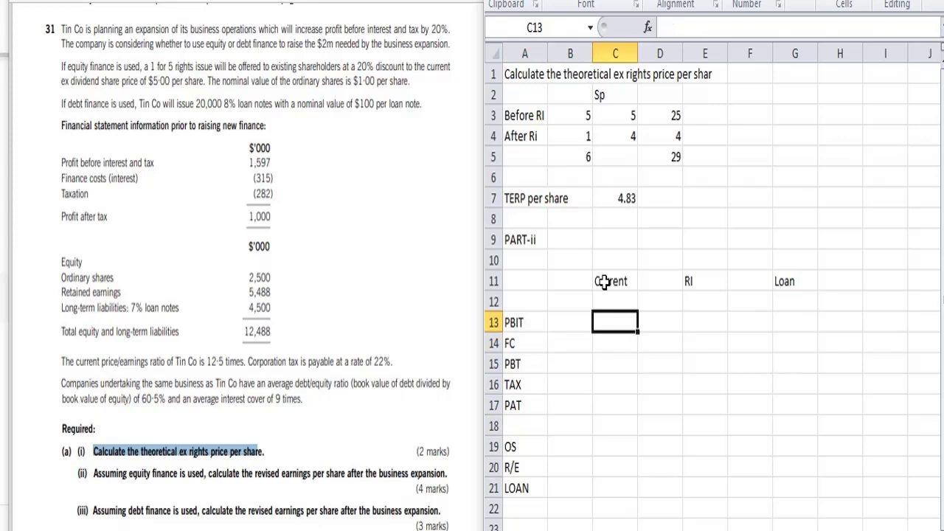
{"action": "type", "text": "1597"}
{"action": "key", "text": "Up"}
{"action": "type", "text": "$'000"}
Enter the current finance cost of -315 in C14 and sum the column in C15 for PBT
{"action": "key", "text": "Return"}
{"action": "key", "text": "Down"}
{"action": "type", "text": "-315"}
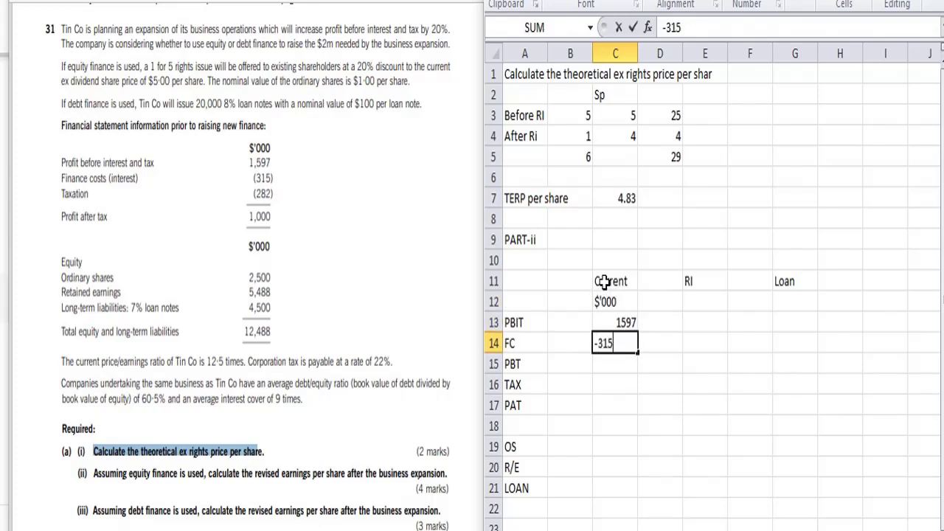
{"action": "key", "text": "Return"}
{"action": "key", "text": "alt+equal"}
{"action": "key", "text": "Return"}
Enter the current tax of -282 in C16 and calculate PAT in C17 with =C15+C16
{"action": "type", "text": "=-3"}
{"action": "key", "text": "BackSpace"}
{"action": "type", "text": "282"}
{"action": "key", "text": "Return"}
{"action": "type", "text": "="}
{"action": "key", "text": "Up"}
{"action": "key", "text": "Up"}
{"action": "type", "text": "+"}
{"action": "key", "text": "Up"}
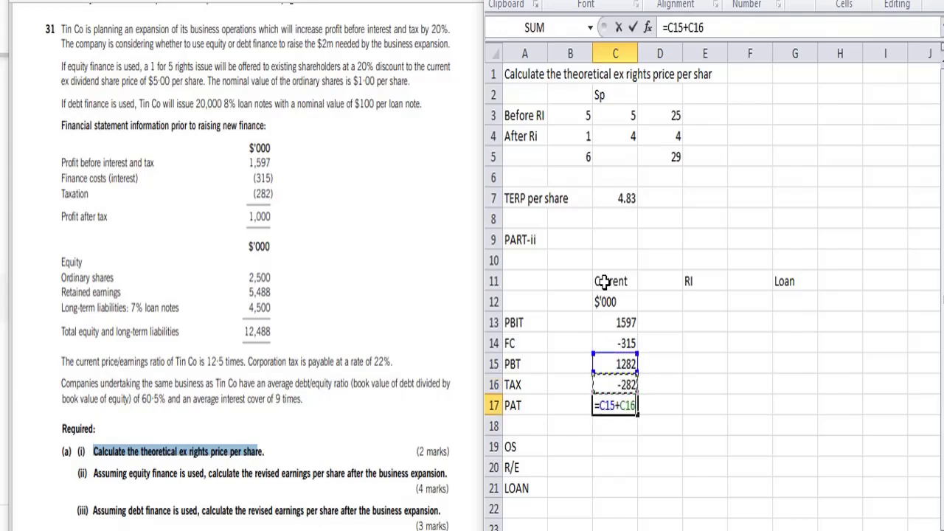
{"action": "key", "text": "Return"}
Enter the current ordinary shares of 2500, retained earnings of 5488 and loan of 4500 in C19 to C21
{"action": "key", "text": "Down"}
{"action": "key", "text": "Down"}
{"action": "key", "text": "Down"}
{"action": "key", "text": "Down"}
{"action": "key", "text": "Down"}
{"action": "key", "text": "Down"}
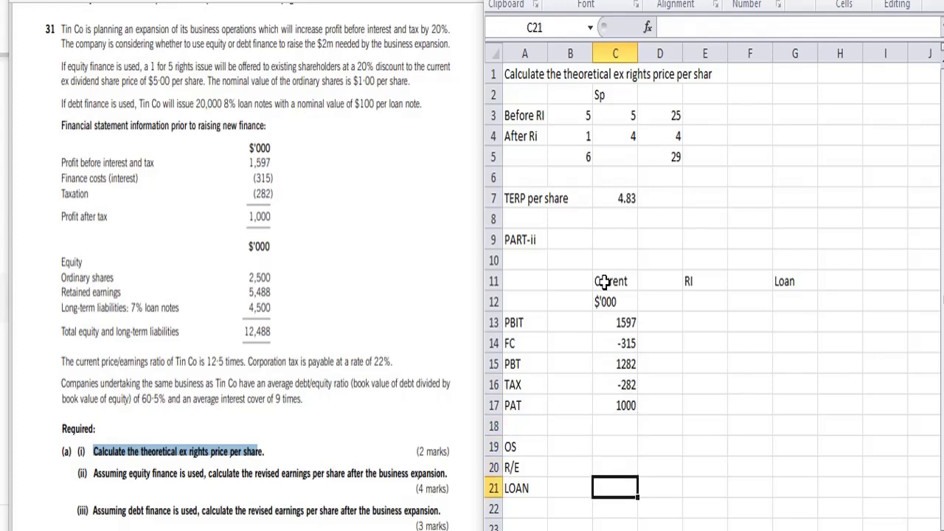
{"action": "key", "text": "Up"}
{"action": "key", "text": "Up"}
{"action": "key", "text": "Up"}
{"action": "key", "text": "Up"}
{"action": "key", "text": "Up"}
{"action": "type", "text": "2500"}
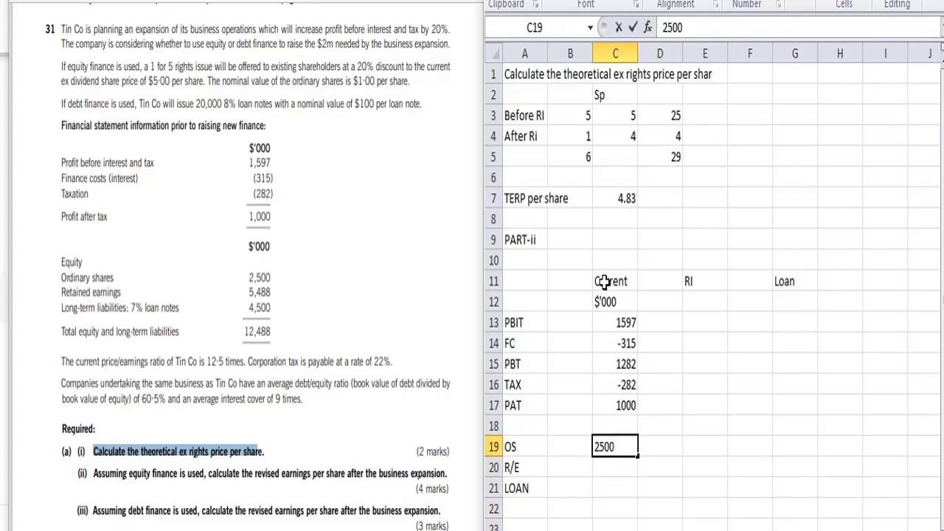
{"action": "key", "text": "Return"}
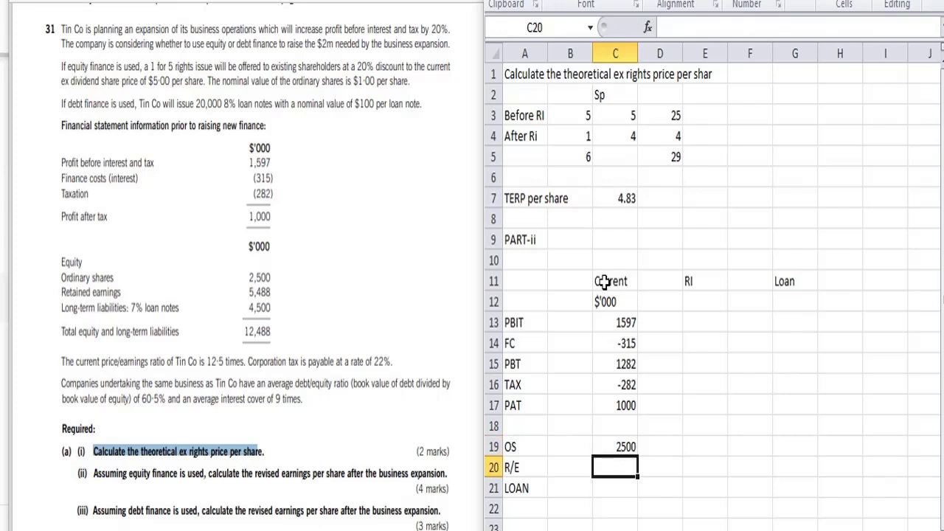
{"action": "type", "text": "5488"}
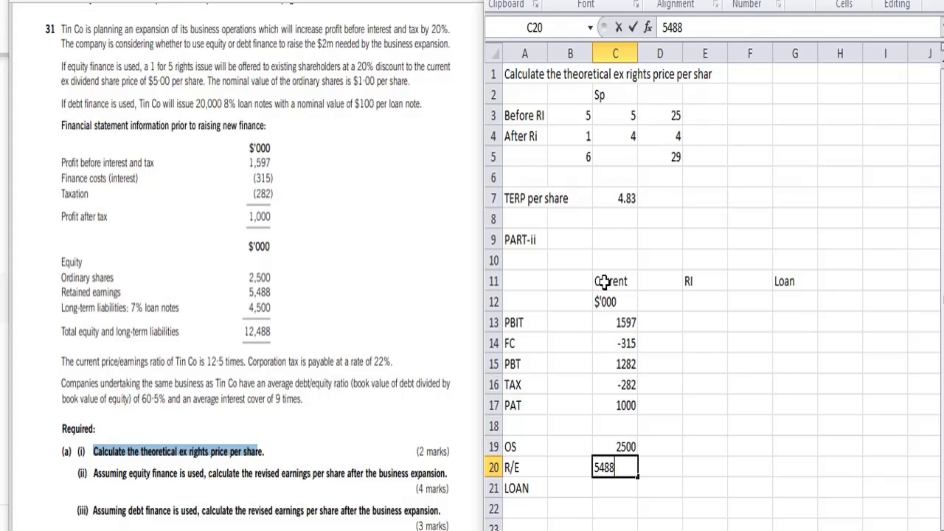
{"action": "key", "text": "Return"}
{"action": "type", "text": "4500"}
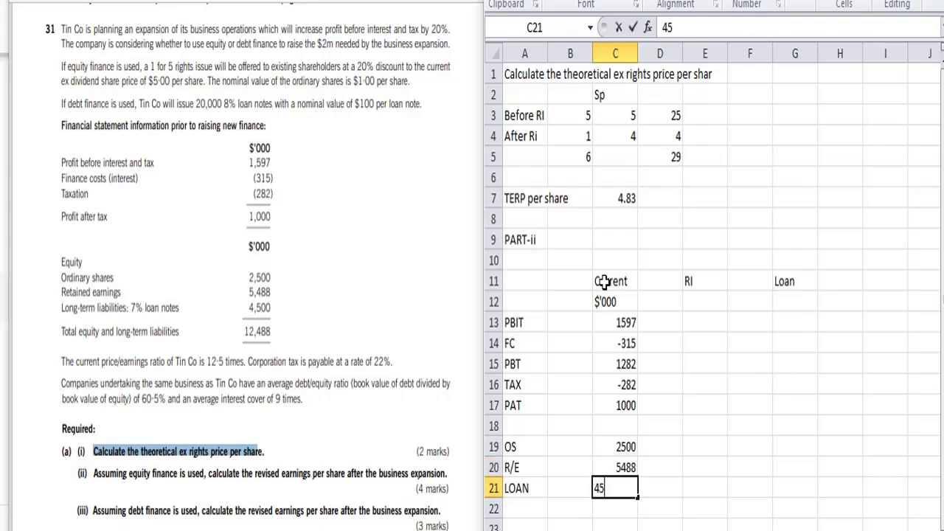
Calculate the rights issue PBIT in E13 as the current PBIT increased by 20% with =C13*120%
{"action": "key", "text": "Up"}
{"action": "key", "text": "Up"}
{"action": "key", "text": "Up"}
{"action": "key", "text": "Up"}
{"action": "key", "text": "Up"}
{"action": "key", "text": "Up"}
{"action": "key", "text": "Up"}
{"action": "key", "text": "Up"}
{"action": "key", "text": "Up"}
{"action": "key", "text": "Right"}
{"action": "key", "text": "Right"}
{"action": "key", "text": "Down"}
{"action": "type", "text": "="}
{"action": "key", "text": "Left"}
{"action": "key", "text": "Left"}
{"action": "type", "text": "*120%"}
{"action": "key", "text": "Return"}
Link the loan PBIT in G13 to the rights issue PBIT with =E13
{"action": "key", "text": "Up"}
{"action": "key", "text": "ctrl+c"}
{"action": "key", "text": "Right"}
{"action": "key", "text": "Right"}
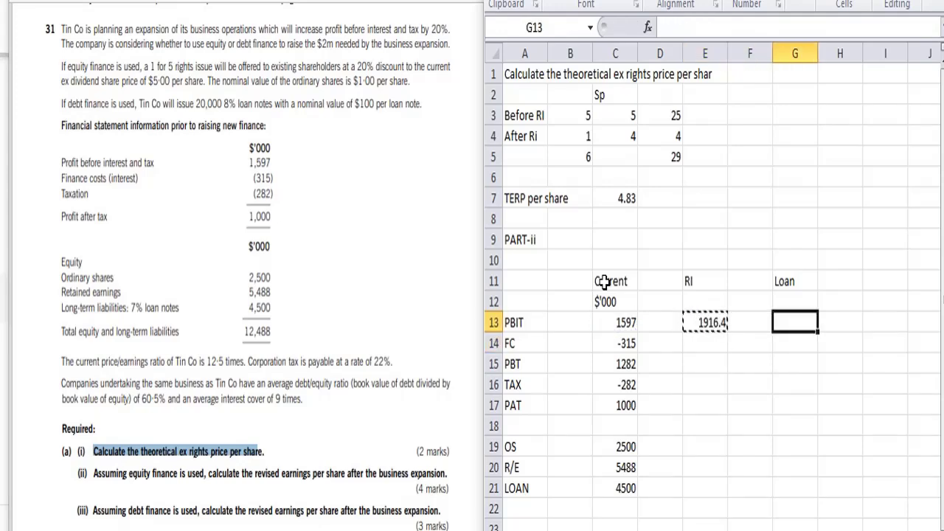
{"action": "key", "text": "ctrl+v"}
{"action": "type", "text": "="}
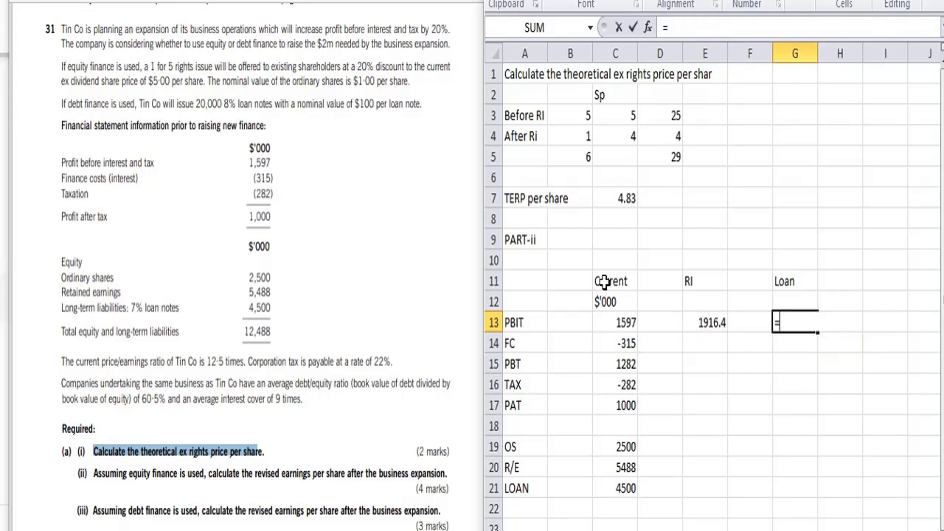
{"action": "key", "text": "Left"}
{"action": "key", "text": "Left"}
{"action": "key", "text": "Return"}
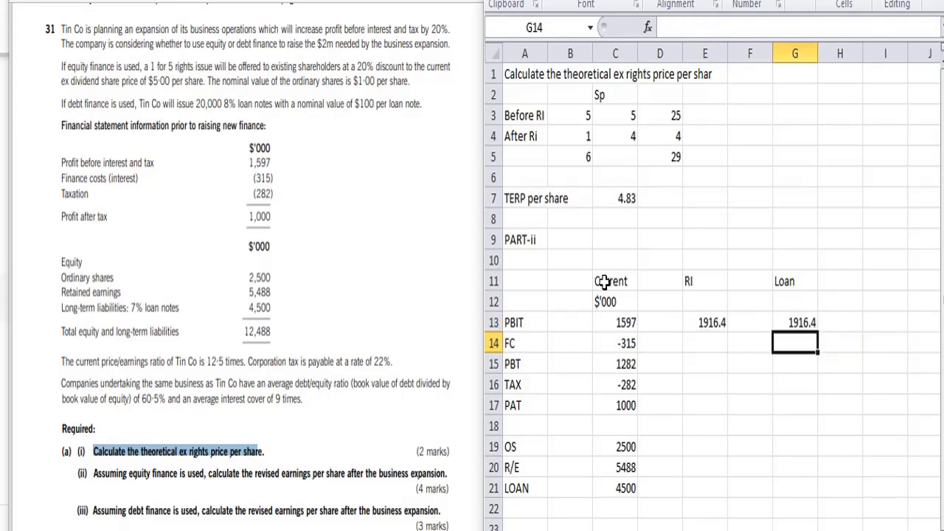
Link the rights issue finance cost in E14 with =C14 and sum the column in E15 for PBT
{"action": "key", "text": "Left"}
{"action": "key", "text": "Left"}
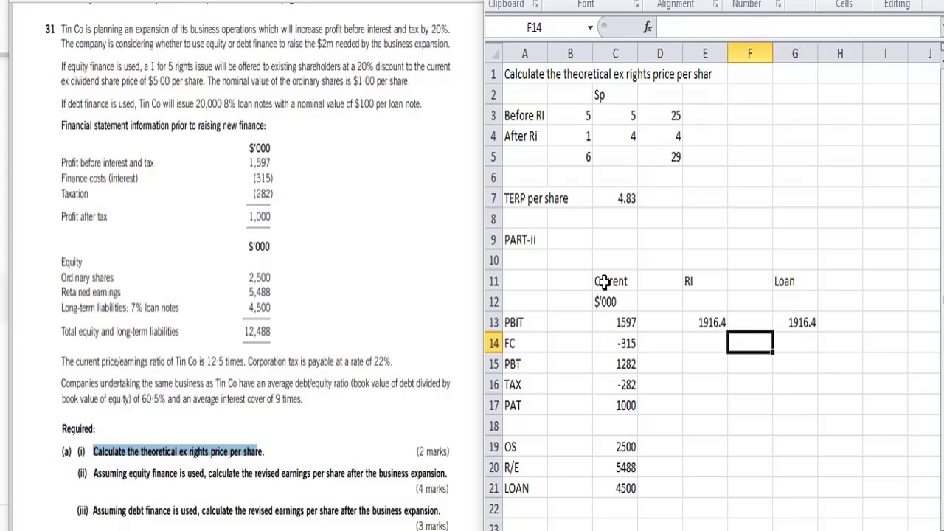
{"action": "type", "text": "="}
{"action": "key", "text": "Left"}
{"action": "key", "text": "Left"}
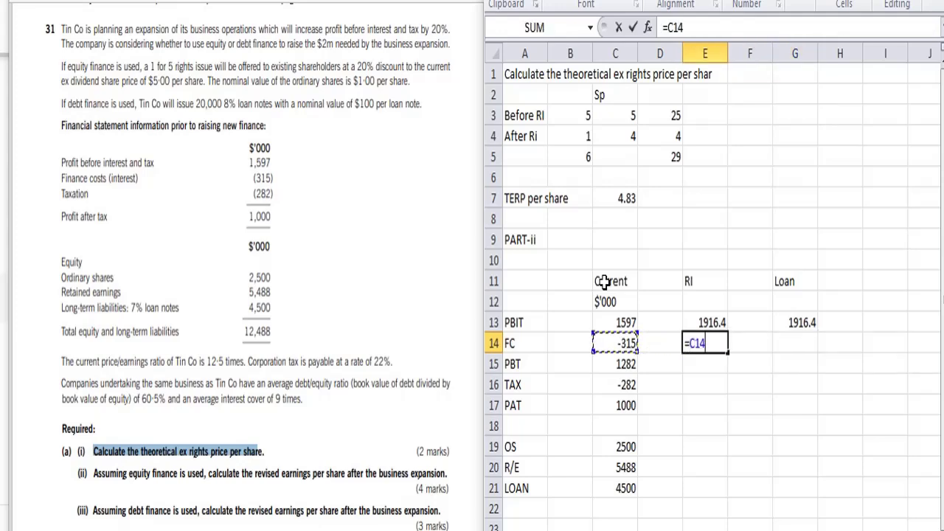
{"action": "key", "text": "Return"}
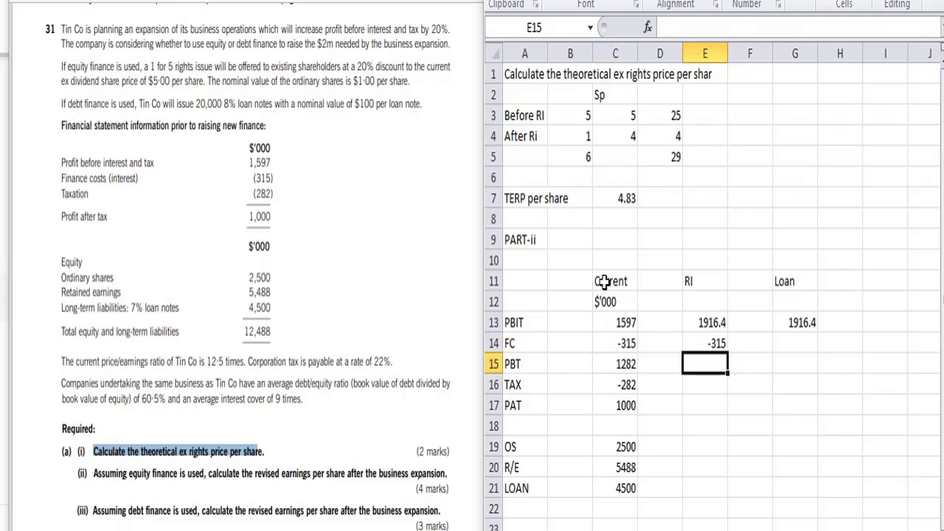
{"action": "key", "text": "alt+equal"}
{"action": "key", "text": "Return"}
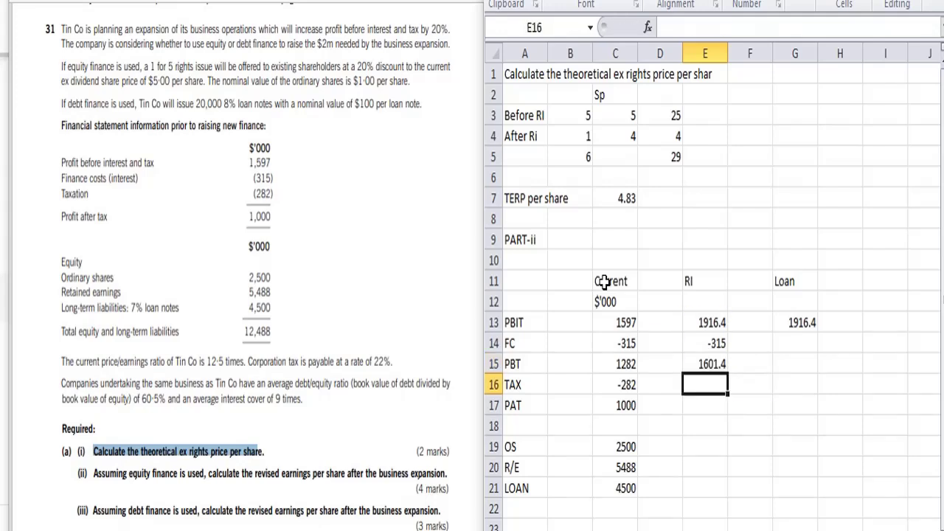
Calculate the rights issue tax in E16 with =-E15*.22 and PAT in E17 with =E15+E16
{"action": "type", "text": "=-"}
{"action": "key", "text": "Up"}
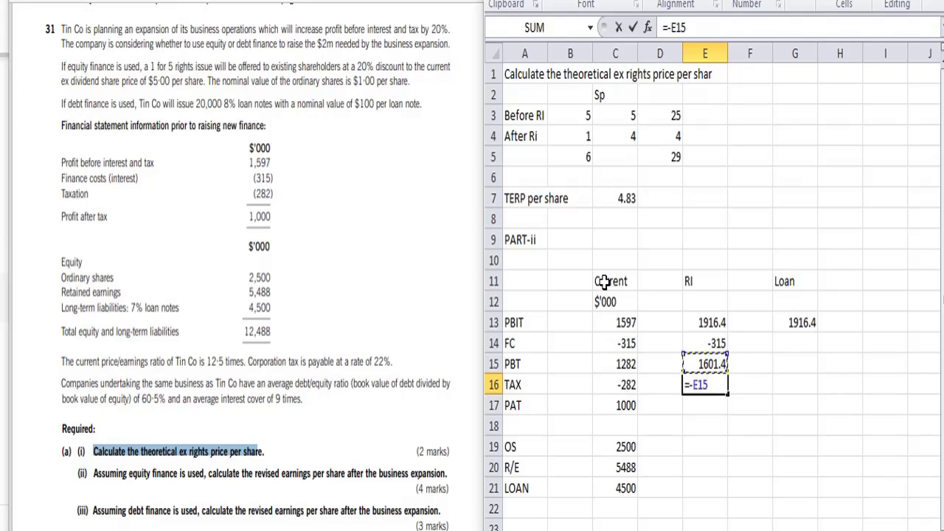
{"action": "type", "text": "*.22"}
{"action": "key", "text": "Return"}
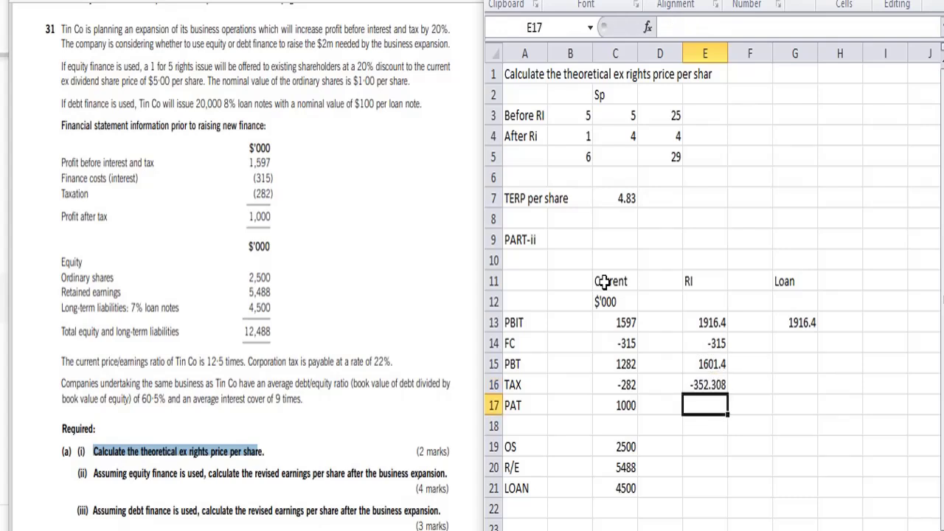
{"action": "type", "text": "="}
{"action": "key", "text": "Up"}
{"action": "key", "text": "Up"}
{"action": "type", "text": "+"}
{"action": "key", "text": "Up"}
{"action": "key", "text": "Return"}
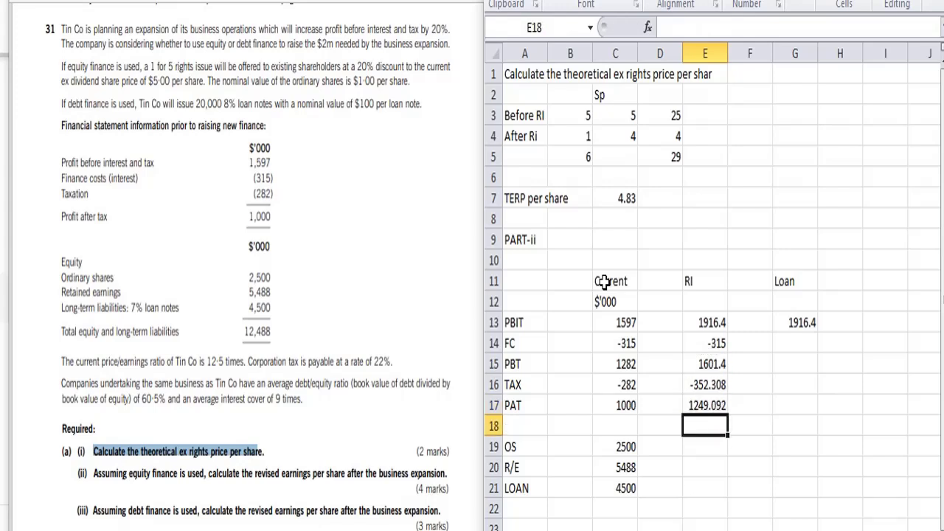
Review the rights issue formulas for PBIT, finance cost, PBT, tax and PAT in E13 to E17
{"action": "key", "text": "Down"}
{"action": "key", "text": "Down"}
{"action": "key", "text": "Down"}
{"action": "key", "text": "Down"}
{"action": "key", "text": "Down"}
{"action": "key", "text": "Down"}
{"action": "key", "text": "Down"}
{"action": "key", "text": "Down"}
{"action": "key", "text": "Down"}
{"action": "key", "text": "Down"}
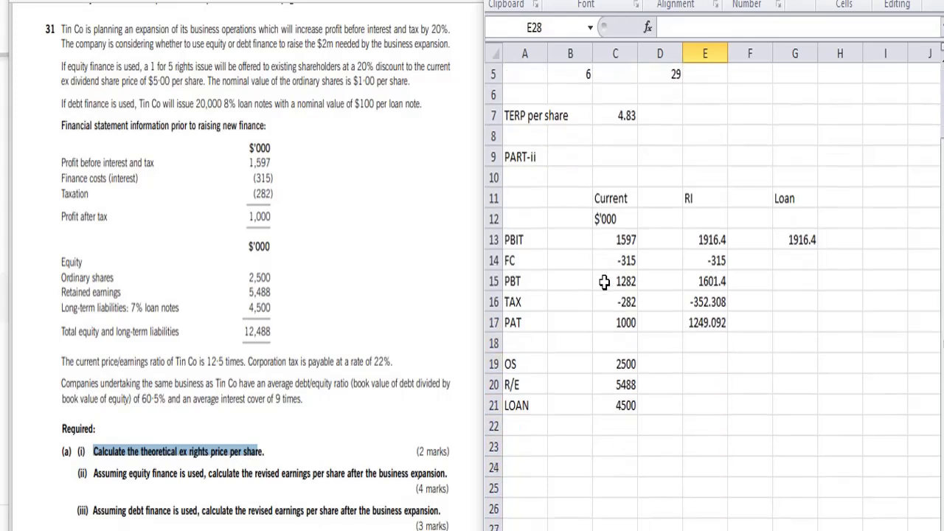
{"action": "key", "text": "Up"}
{"action": "key", "text": "Up"}
{"action": "key", "text": "Up"}
{"action": "key", "text": "Up"}
{"action": "key", "text": "Up"}
{"action": "key", "text": "Up"}
{"action": "key", "text": "Up"}
{"action": "key", "text": "Up"}
{"action": "key", "text": "Up"}
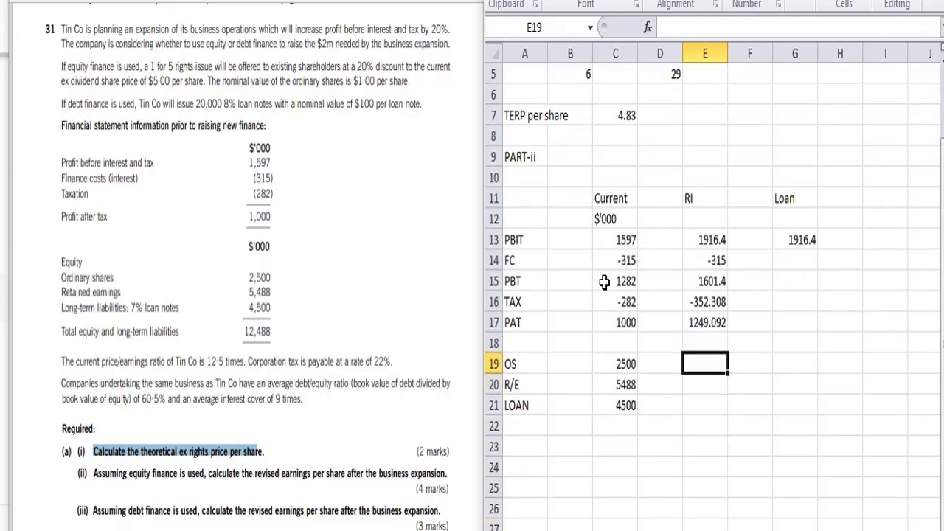
{"action": "key", "text": "Up"}
{"action": "key", "text": "Up"}
{"action": "key", "text": "Up"}
{"action": "key", "text": "Up"}
{"action": "key", "text": "Up"}
{"action": "key", "text": "Up"}
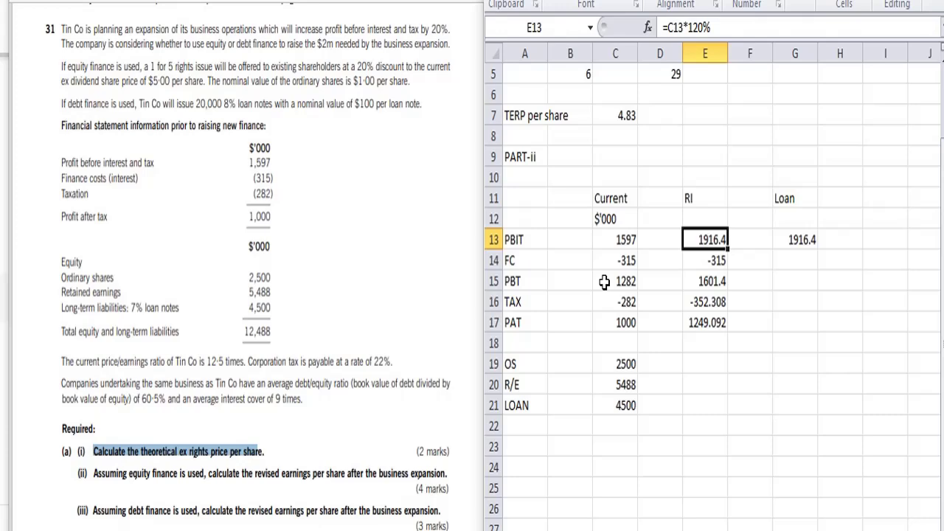
{"action": "key", "text": "Down"}
{"action": "key", "text": "Down"}
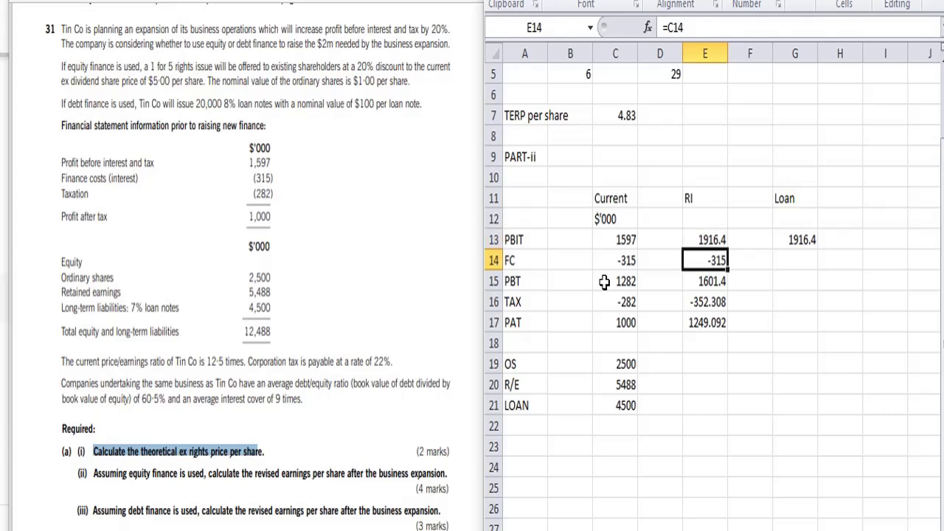
{"action": "key", "text": "Down"}
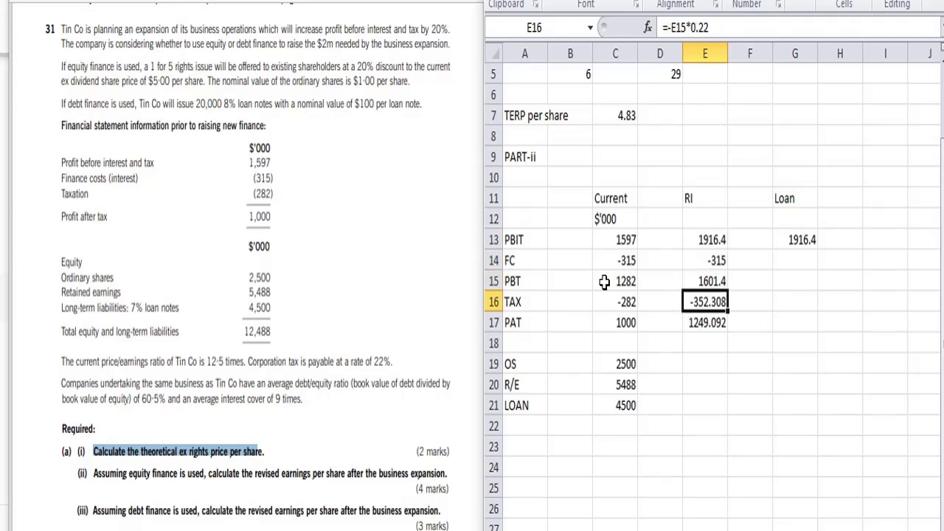
{"action": "key", "text": "Down"}
{"action": "key", "text": "Down"}
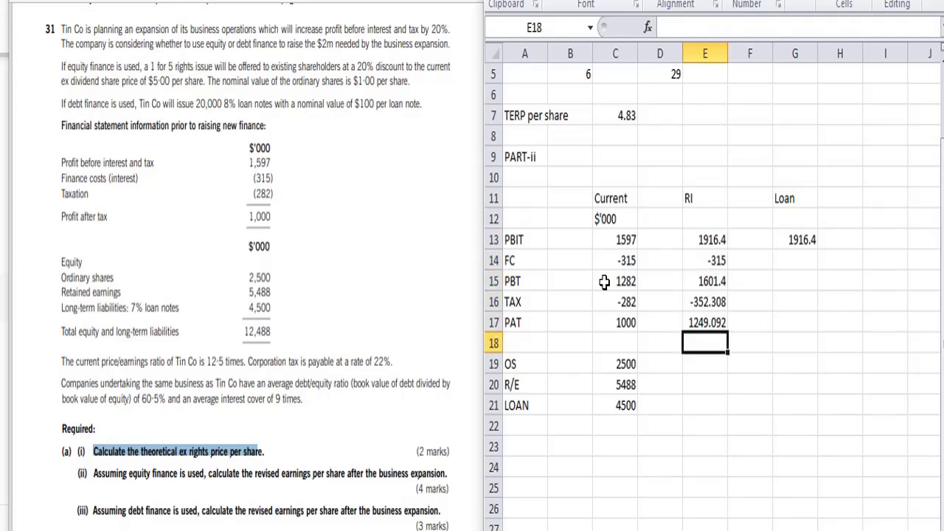
Calculate the ordinary shares after the 1 for 5 rights issue in E19 with =C19+(C19/5)
{"action": "key", "text": "Down"}
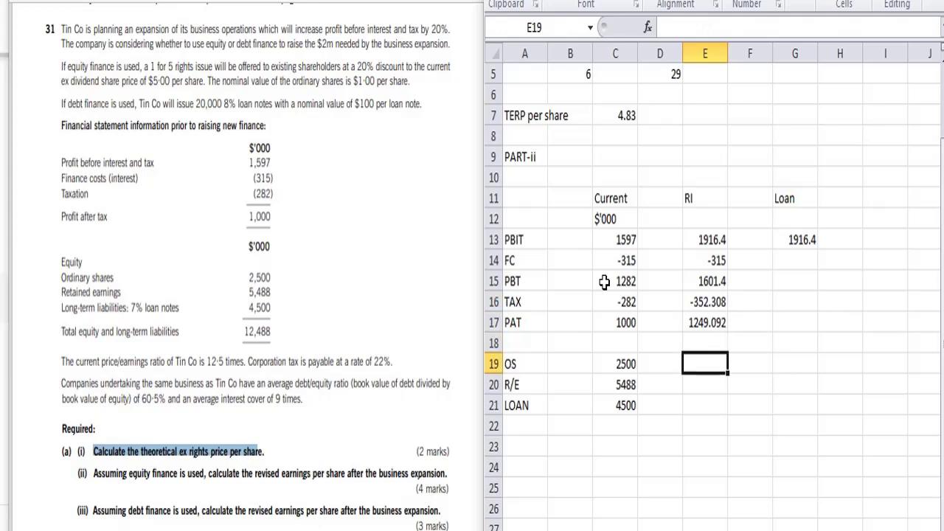
{"action": "type", "text": "="}
{"action": "key", "text": "Left"}
{"action": "key", "text": "Left"}
{"action": "type", "text": "+"}
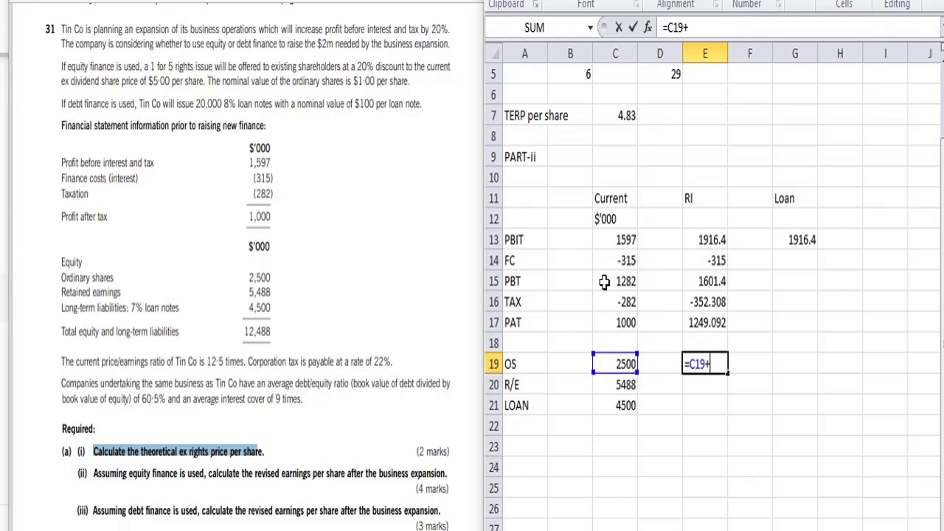
{"action": "type", "text": "("}
{"action": "key", "text": "Left"}
{"action": "key", "text": "Left"}
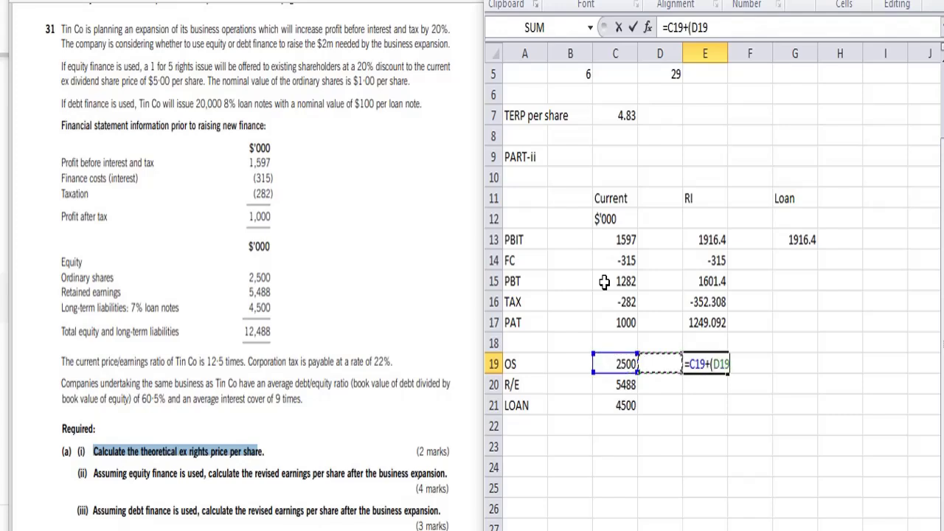
{"action": "type", "text": "/"}
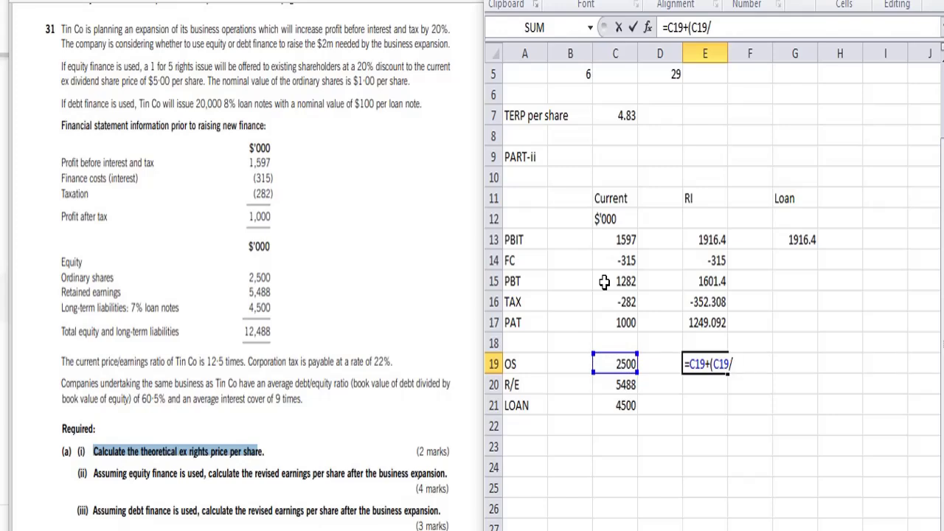
{"action": "type", "text": "5"}
{"action": "type", "text": ")"}
{"action": "key", "text": "Return"}
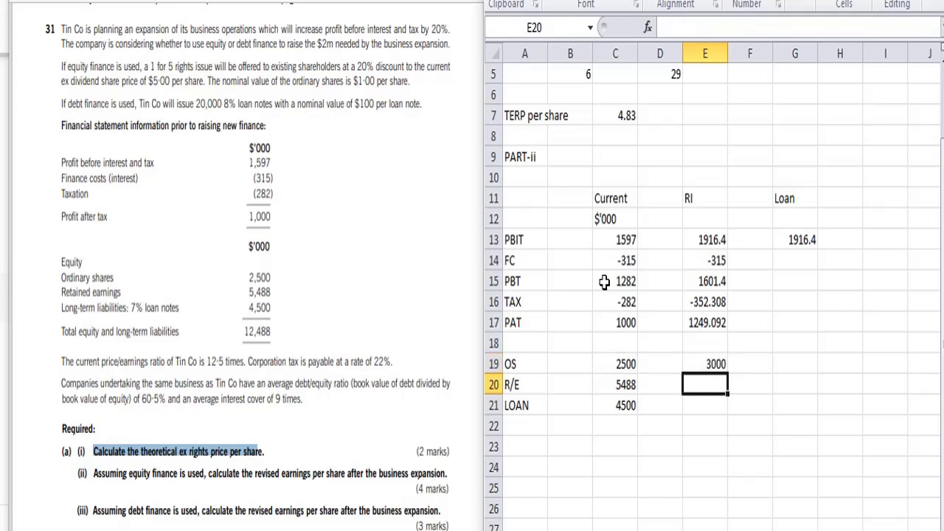
{"action": "key", "text": "Up"}
{"action": "key", "text": "Down"}
{"action": "key", "text": "Up"}
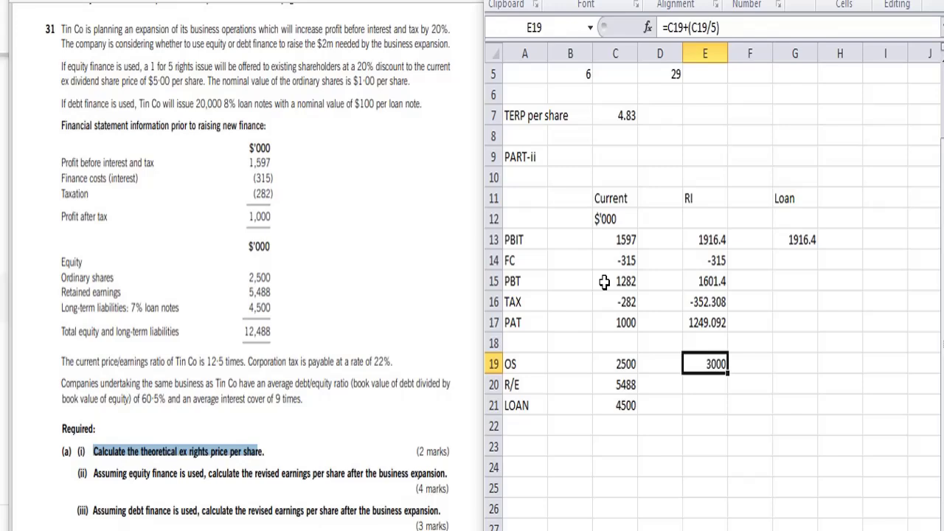
Calculate the rights issue retained earnings in E20 by adding the PAT increase with =C20+(E17-C17)
{"action": "key", "text": "Down"}
{"action": "type", "text": "="}
{"action": "key", "text": "Left"}
{"action": "key", "text": "Left"}
{"action": "type", "text": "+"}
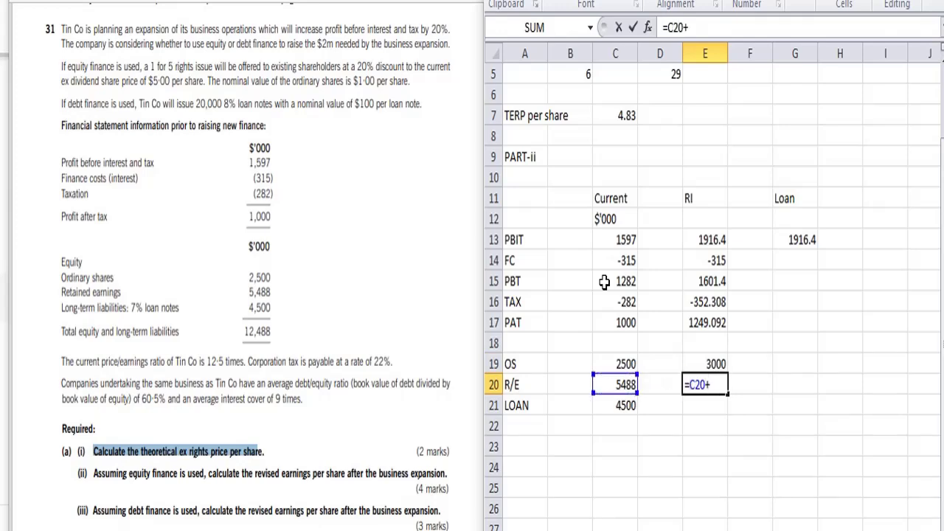
{"action": "type", "text": "("}
{"action": "key", "text": "Up"}
{"action": "key", "text": "Up"}
{"action": "key", "text": "Up"}
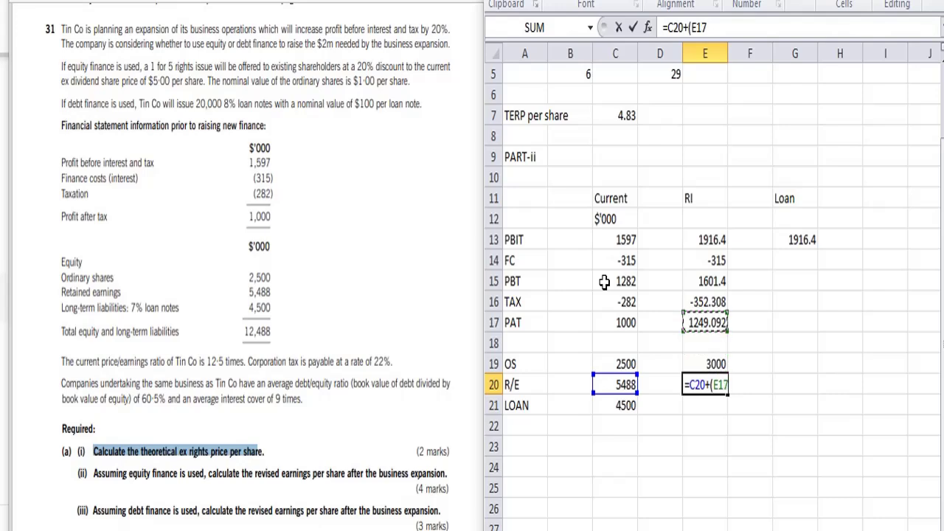
{"action": "type", "text": "-"}
{"action": "key", "text": "Up"}
{"action": "key", "text": "Up"}
{"action": "key", "text": "Up"}
{"action": "key", "text": "Left"}
{"action": "key", "text": "Left"}
{"action": "type", "text": ")"}
{"action": "key", "text": "Return"}
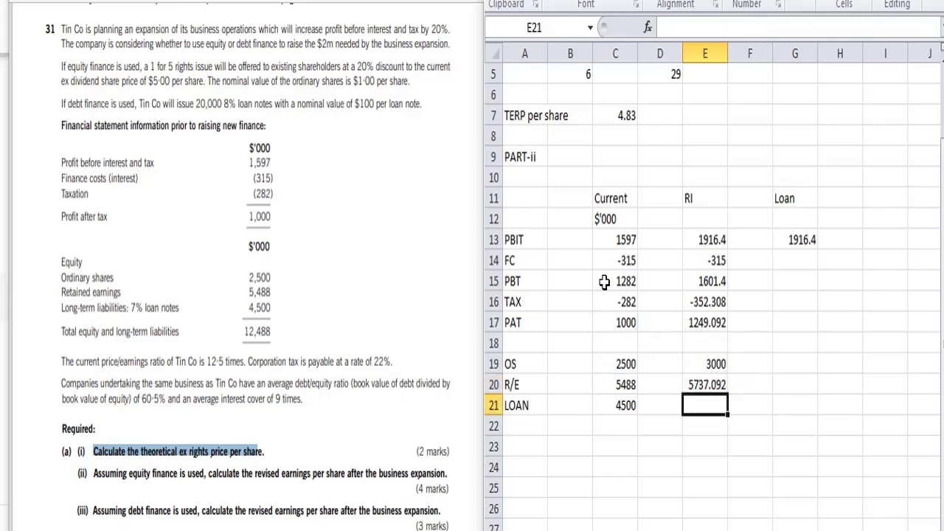
Link the rights issue loan balance in E21 to the current loan with =C21
{"action": "type", "text": "="}
{"action": "key", "text": "Left"}
{"action": "key", "text": "Left"}
{"action": "key", "text": "Return"}
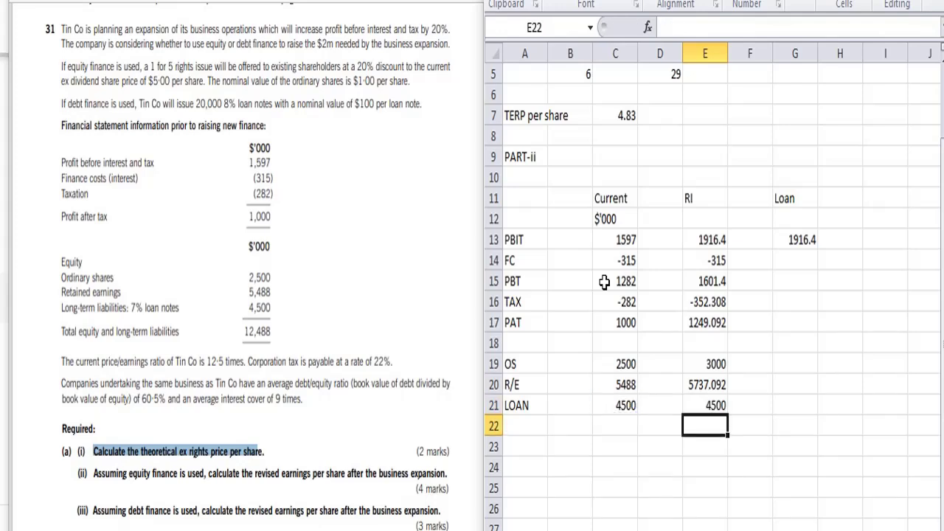
Add a "Pe ratio" label in A23 and enter the current ratio of 12.5 in C23
{"action": "key", "text": "Left"}
{"action": "key", "text": "Left"}
{"action": "key", "text": "Left"}
{"action": "key", "text": "Left"}
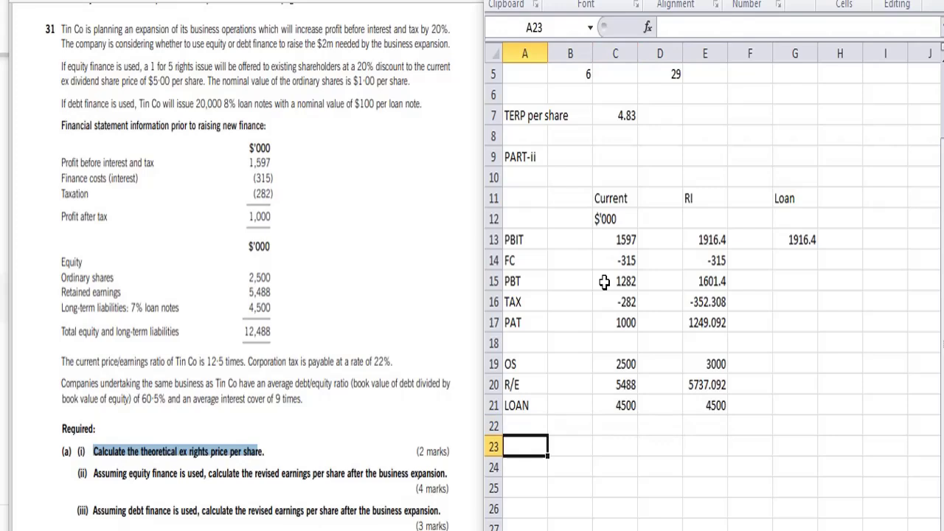
{"action": "type", "text": "Pe ratio"}
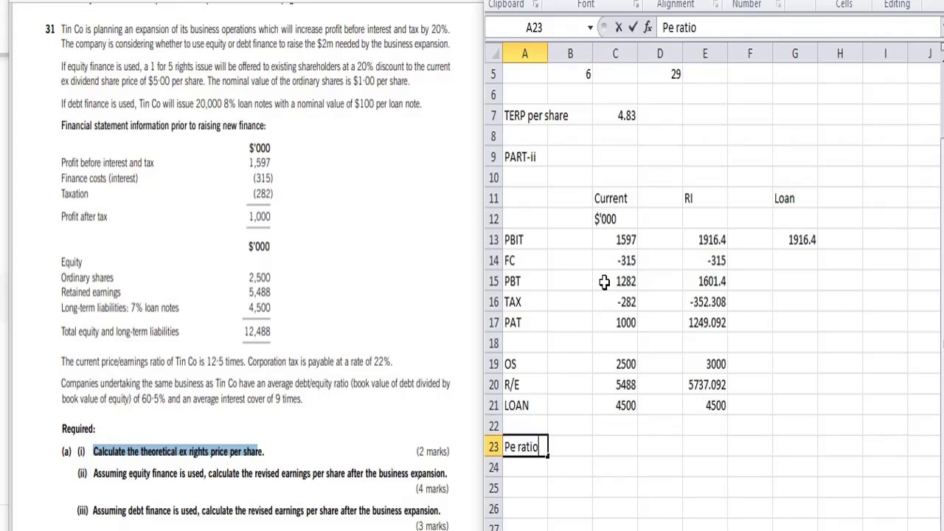
{"action": "key", "text": "Tab"}
{"action": "key", "text": "Tab"}
{"action": "type", "text": "12.5"}
{"action": "key", "text": "Return"}
Add an "EPS" label in A24 and calculate the current earnings per share in C24 with =C17/C19
{"action": "type", "text": "EPS"}
{"action": "key", "text": "Tab"}
{"action": "key", "text": "Tab"}
{"action": "type", "text": "="}
{"action": "key", "text": "Up"}
{"action": "key", "text": "Up"}
{"action": "key", "text": "Up"}
{"action": "key", "text": "Up"}
{"action": "key", "text": "Up"}
{"action": "key", "text": "Up"}
{"action": "key", "text": "Up"}
{"action": "type", "text": "/"}
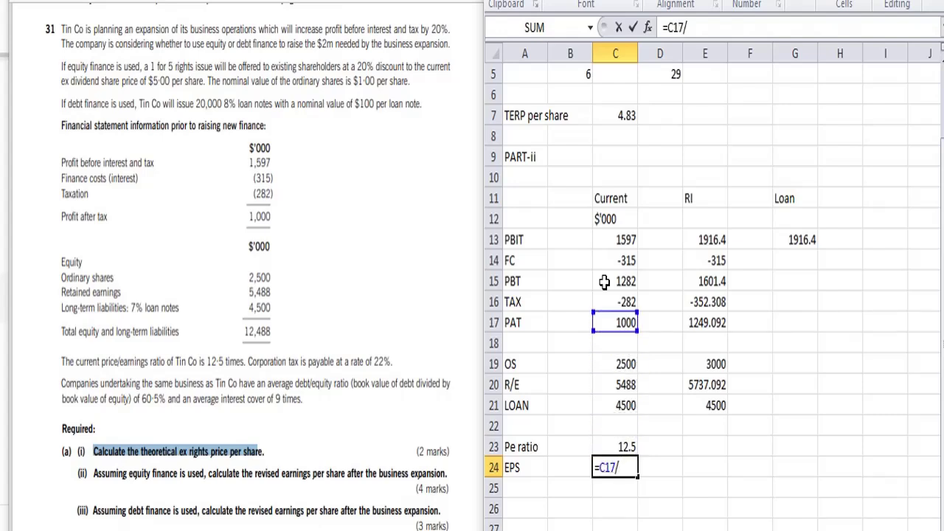
{"action": "key", "text": "Up"}
{"action": "key", "text": "Up"}
{"action": "key", "text": "Up"}
{"action": "key", "text": "Up"}
{"action": "key", "text": "Up"}
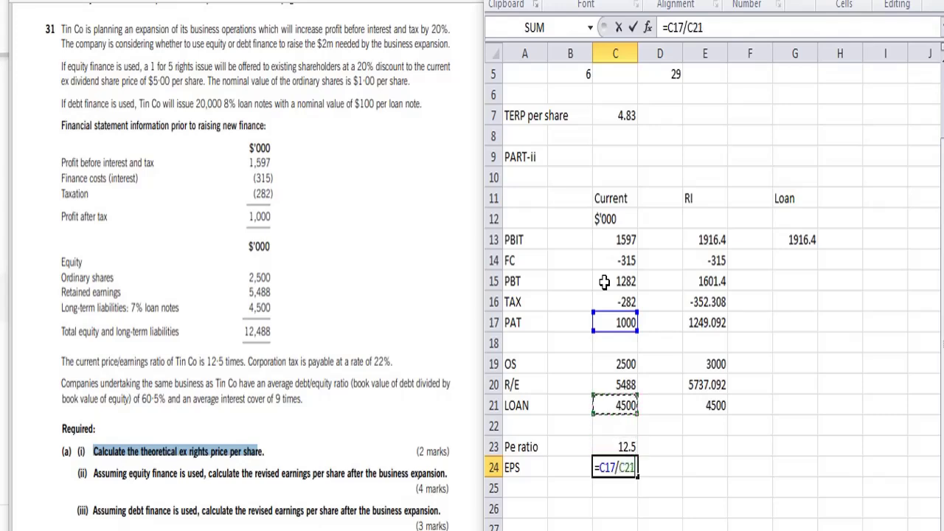
{"action": "key", "text": "Return"}
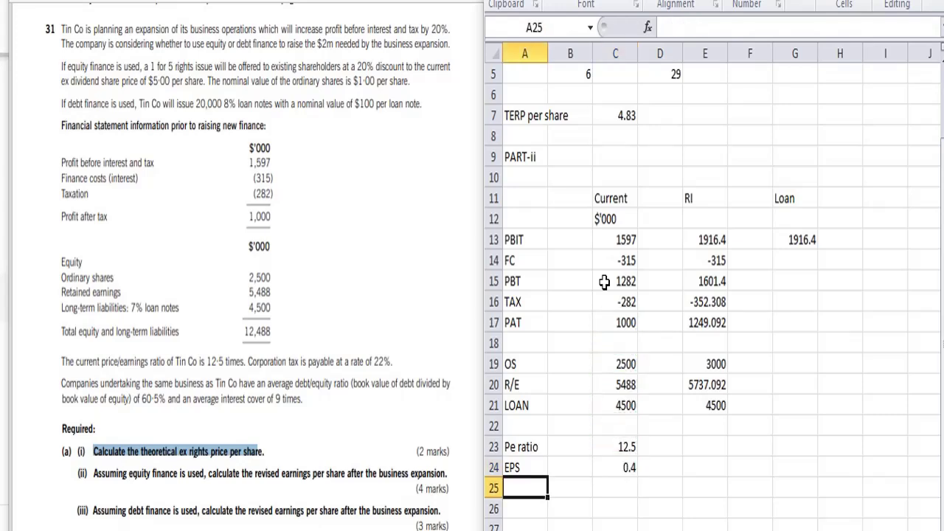
{"action": "type", "text": "Shr"}
{"action": "key", "text": "BackSpace"}
{"action": "key", "text": "BackSpace"}
{"action": "key", "text": "BackSpace"}
Link the rights issue Pe ratio in E23 to the current ratio with =C23
{"action": "key", "text": "Up"}
{"action": "key", "text": "Up"}
{"action": "key", "text": "Right"}
{"action": "key", "text": "Right"}
{"action": "key", "text": "Right"}
{"action": "key", "text": "Right"}
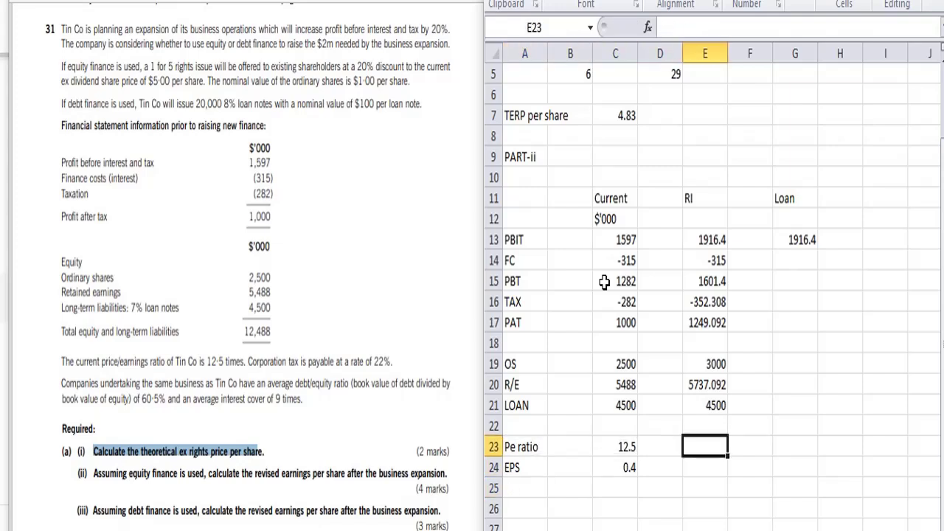
{"action": "type", "text": "="}
{"action": "key", "text": "Left"}
{"action": "key", "text": "Left"}
{"action": "key", "text": "Return"}
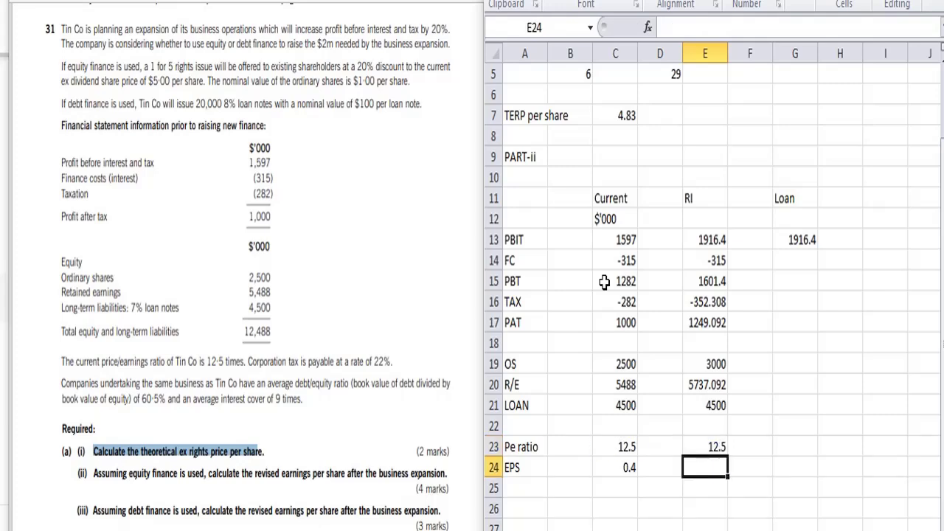
Copy the EPS formula from C24 to the rights issue cell E24 and format it to two decimal places
{"action": "key", "text": "Left"}
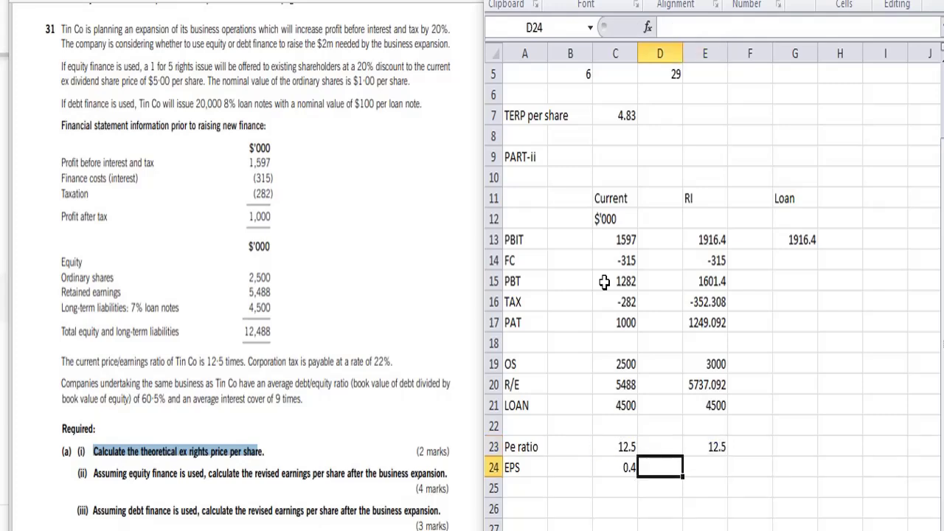
{"action": "key", "text": "Left"}
{"action": "key", "text": "ctrl+c"}
{"action": "key", "text": "Right"}
{"action": "key", "text": "Right"}
{"action": "key", "text": "ctrl+v"}
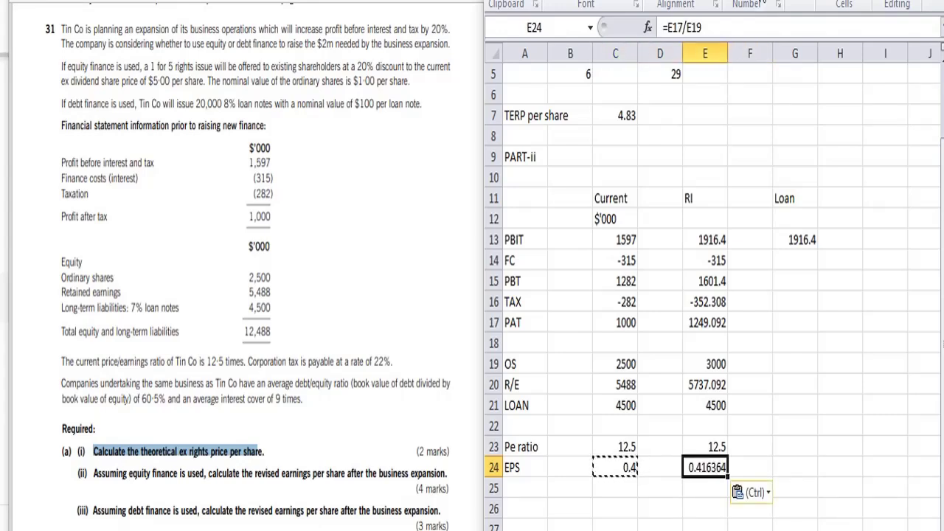
{"action": "left_click", "coordinate": [756, 2]}
{"action": "left_click", "coordinate": [756, 2]}
{"action": "left_click", "coordinate": [756, 1]}
{"action": "left_click", "coordinate": [756, 1]}
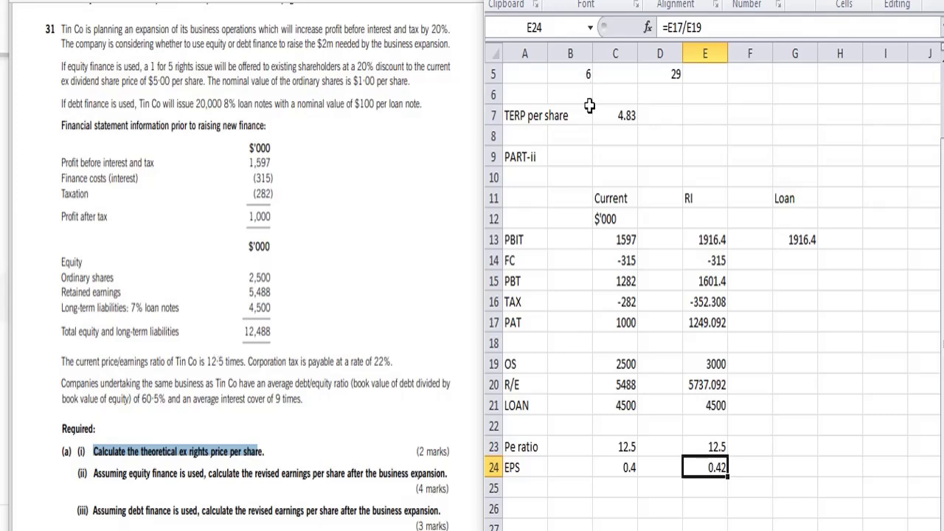
Calculate the loan option's finance cost in G14 by including 8% interest on 2000 with =(E14-2000*8%)
{"action": "left_click", "coordinate": [797, 253]}
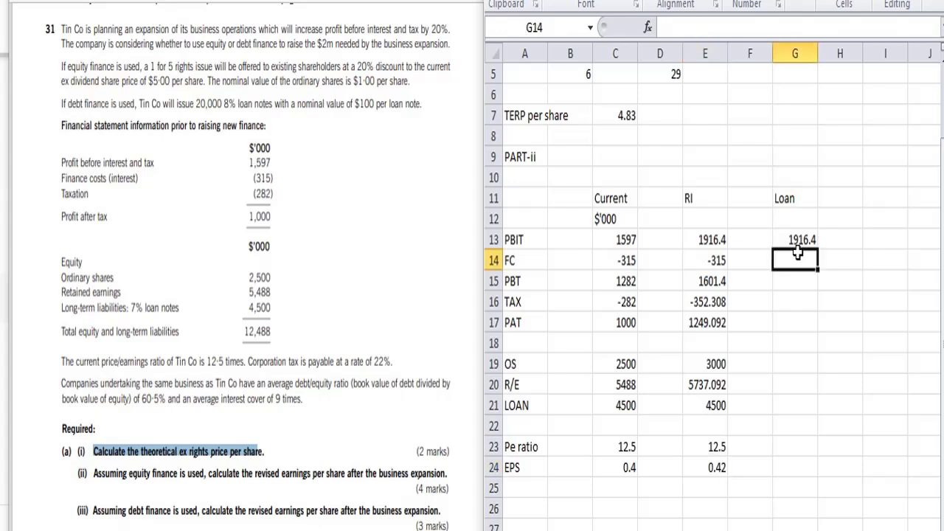
{"action": "type", "text": "="}
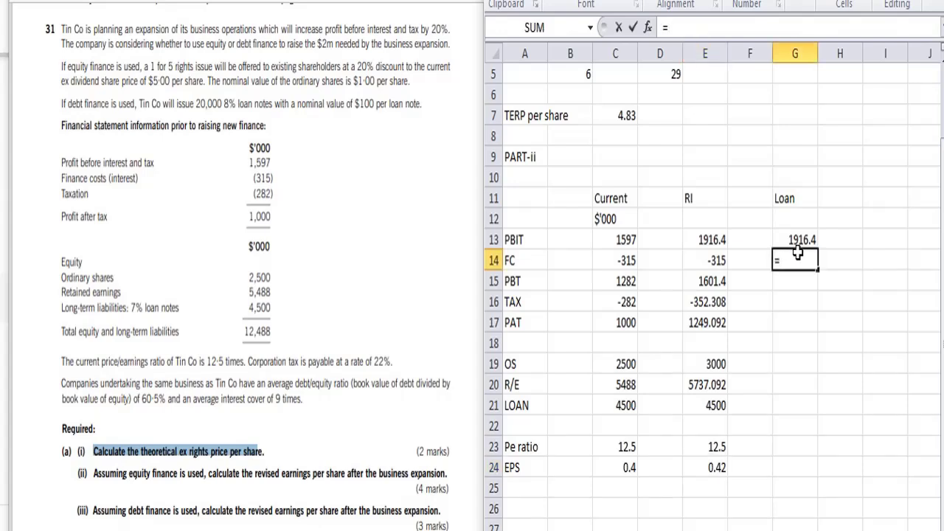
{"action": "type", "text": "("}
{"action": "key", "text": "Left"}
{"action": "key", "text": "Left"}
{"action": "type", "text": "+"}
{"action": "key", "text": "BackSpace"}
{"action": "type", "text": "-"}
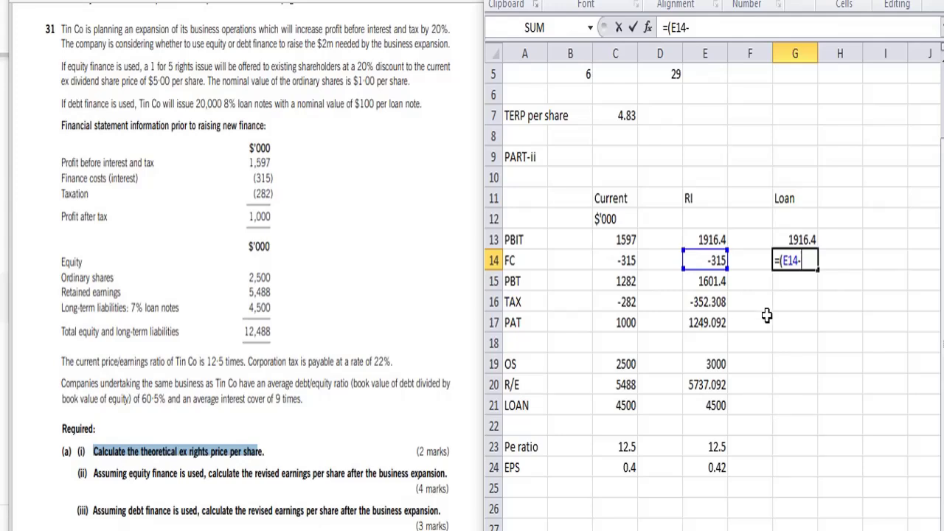
{"action": "type", "text": "2000*"}
{"action": "type", "text": "8%"}
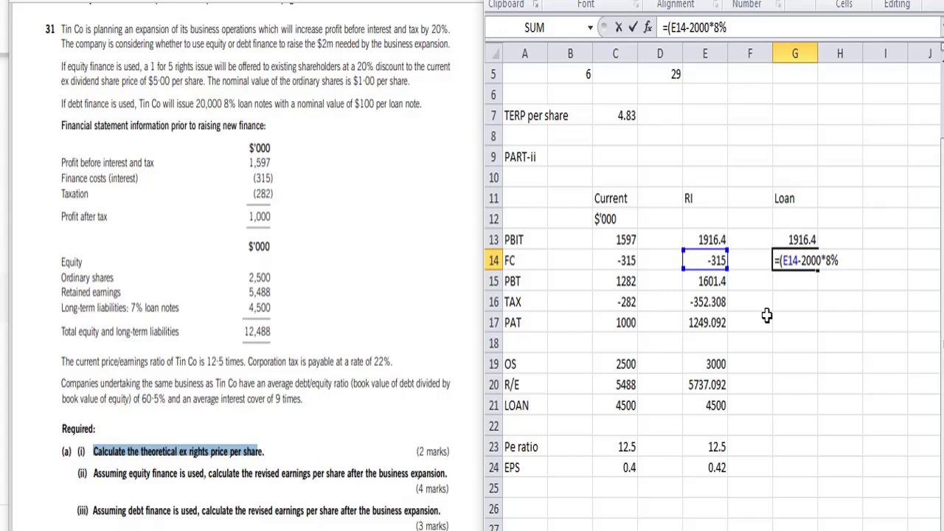
{"action": "type", "text": ")"}
{"action": "key", "text": "Return"}
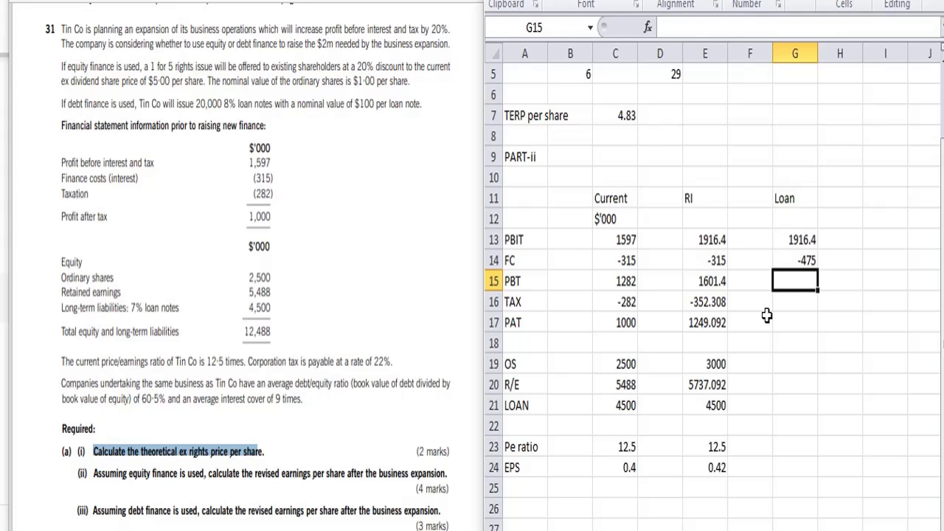
{"action": "key", "text": "Up"}
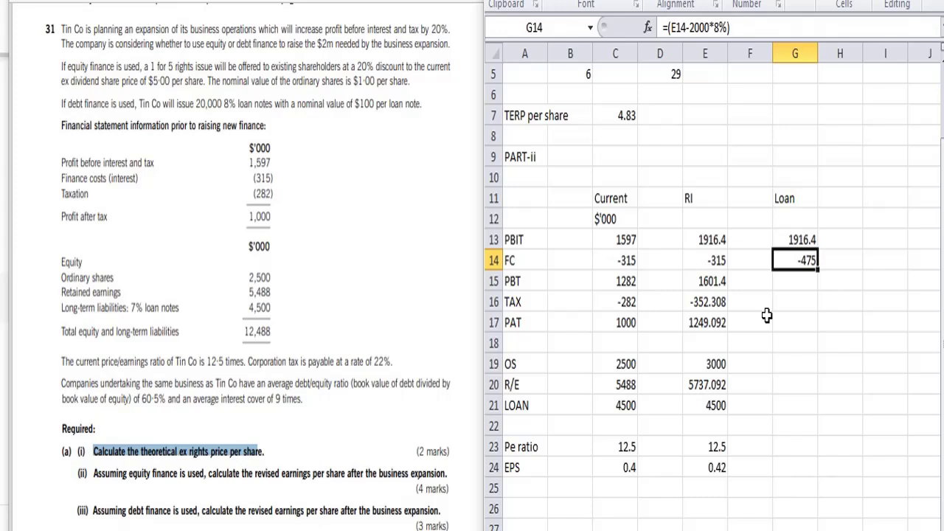
Copy the PBT formula from E15 to the Loan column in G15
{"action": "key", "text": "Left"}
{"action": "key", "text": "Down"}
{"action": "key", "text": "Left"}
{"action": "key", "text": "ctrl+c"}
{"action": "key", "text": "Right"}
{"action": "key", "text": "Right"}
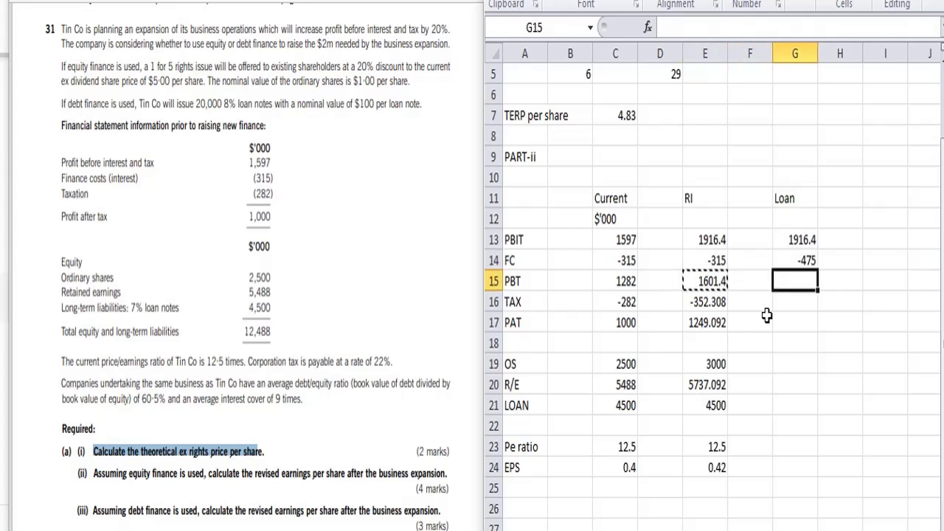
{"action": "key", "text": "ctrl+v"}
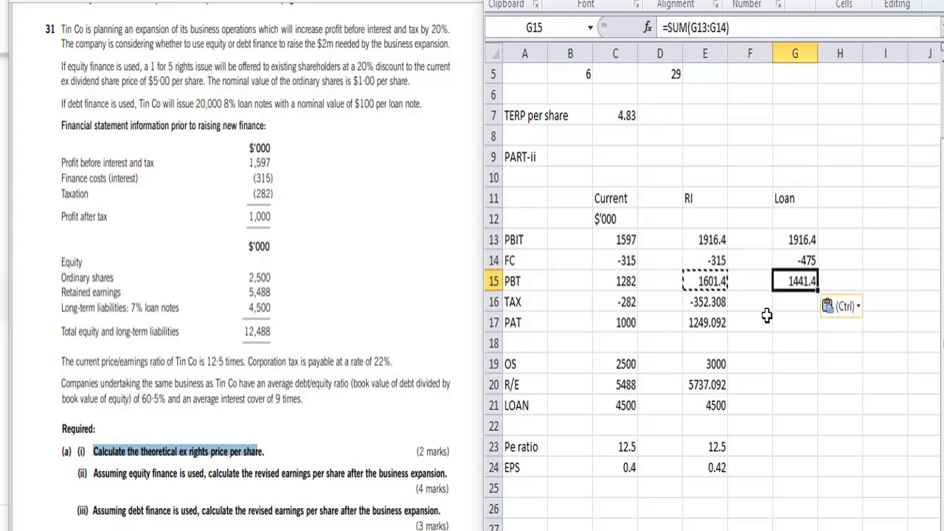
Copy the tax formula from E16 to G16 and format G16 without decimal places
{"action": "key", "text": "Down"}
{"action": "key", "text": "Left"}
{"action": "key", "text": "Left"}
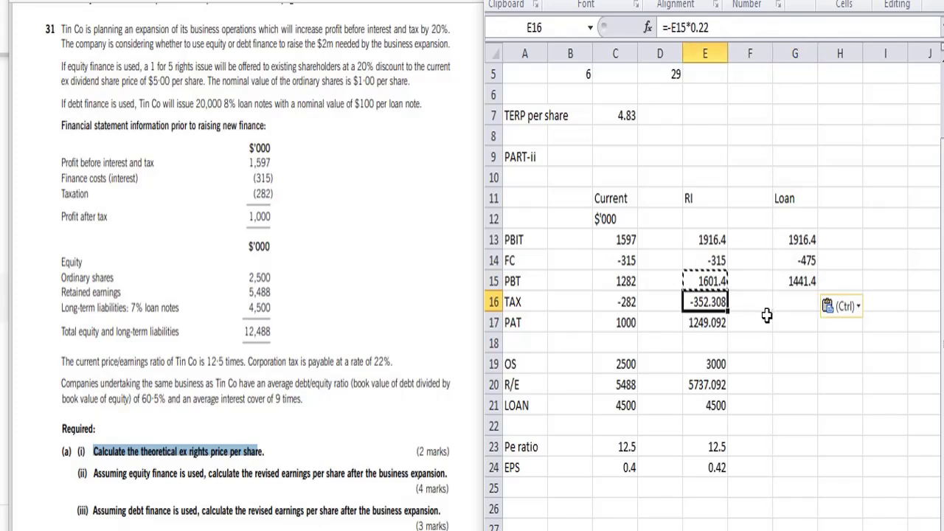
{"action": "key", "text": "ctrl+c"}
{"action": "key", "text": "Right"}
{"action": "key", "text": "Right"}
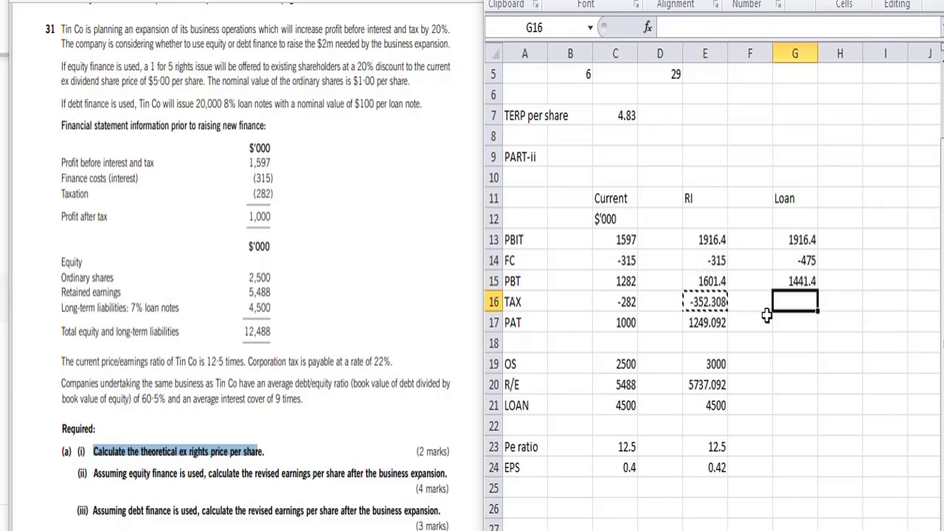
{"action": "key", "text": "ctrl+v"}
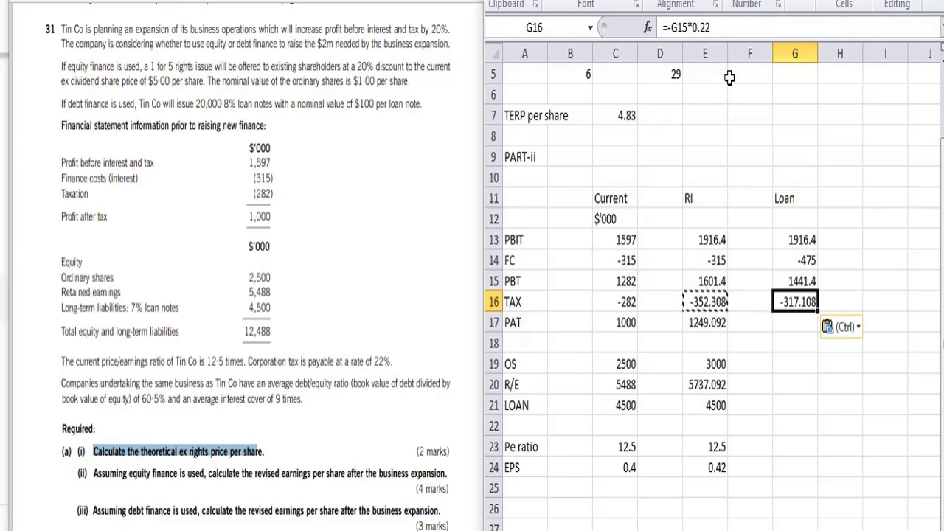
{"action": "left_click", "coordinate": [750, 3]}
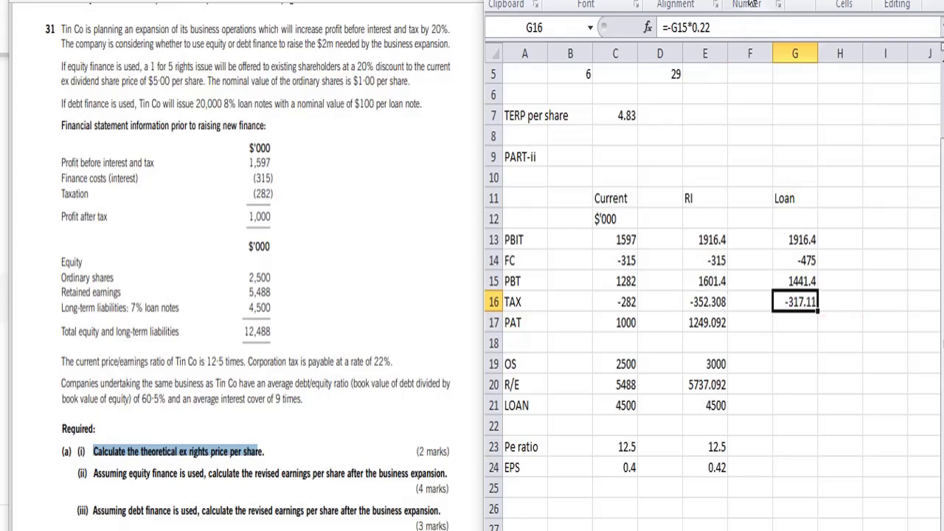
{"action": "left_click", "coordinate": [750, 3]}
{"action": "left_click", "coordinate": [749, 3]}
Copy the PAT formula from E17 to the Loan column in G17
{"action": "key", "text": "Down"}
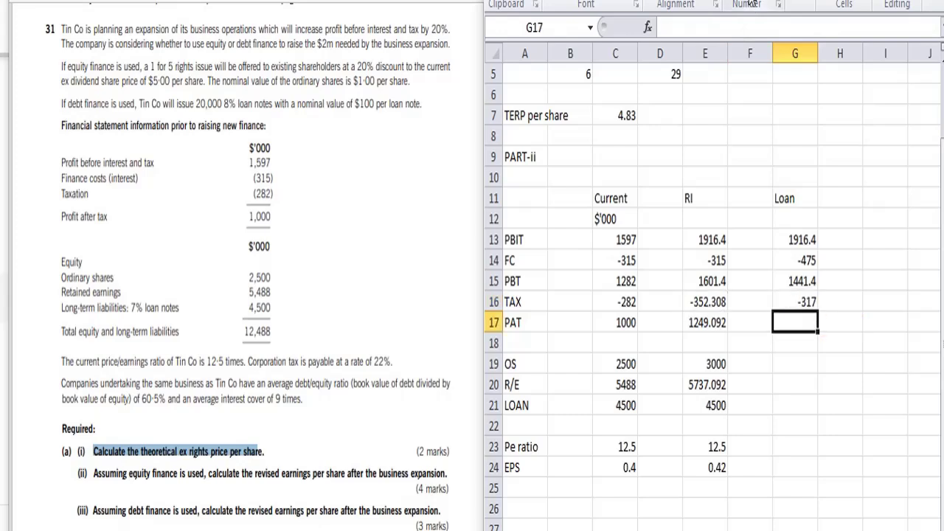
{"action": "key", "text": "Left"}
{"action": "key", "text": "Left"}
{"action": "key", "text": "ctrl+c"}
{"action": "key", "text": "Right"}
{"action": "key", "text": "Right"}
{"action": "key", "text": "ctrl+v"}
Link the loan option's ordinary shares in G19 to the current ordinary shares with =C19
{"action": "key", "text": "Down"}
{"action": "key", "text": "Down"}
{"action": "key", "text": "Down"}
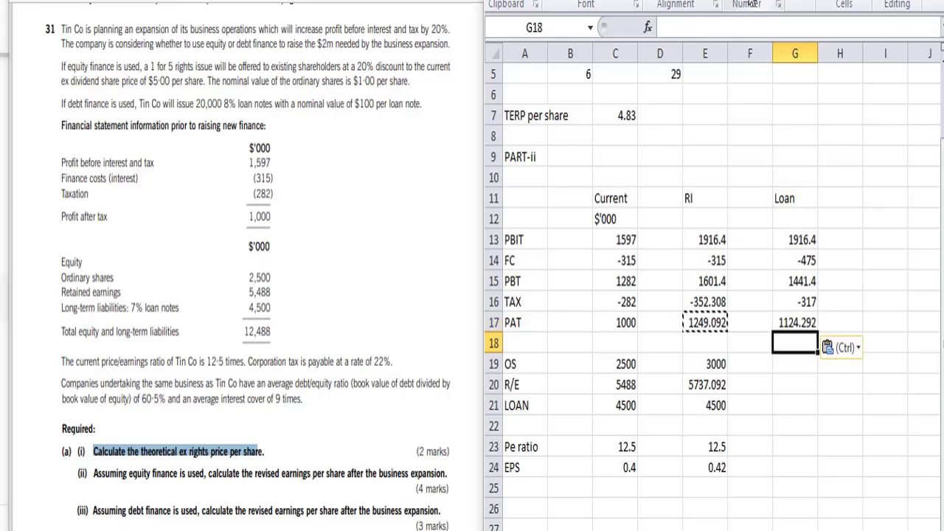
{"action": "key", "text": "Up"}
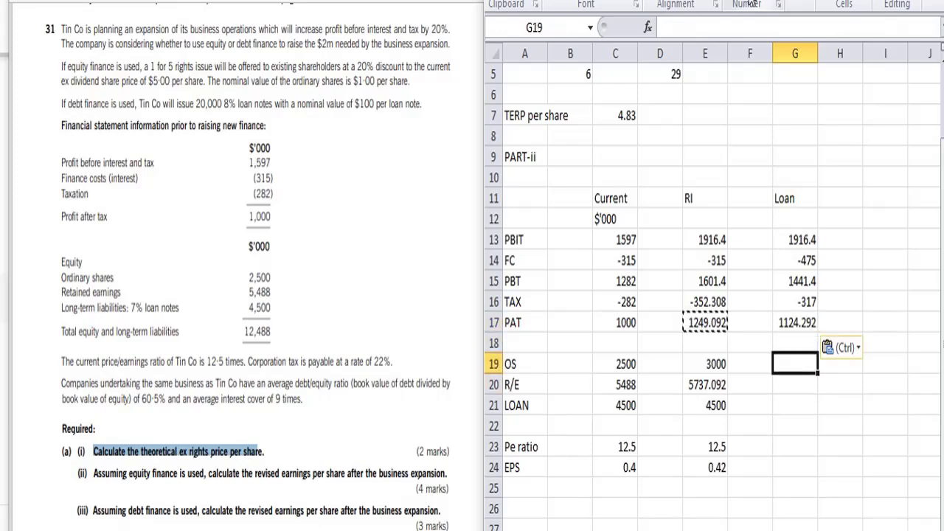
{"action": "type", "text": "="}
{"action": "key", "text": "Left"}
{"action": "key", "text": "Left"}
{"action": "key", "text": "Left"}
{"action": "key", "text": "Left"}
{"action": "key", "text": "Return"}
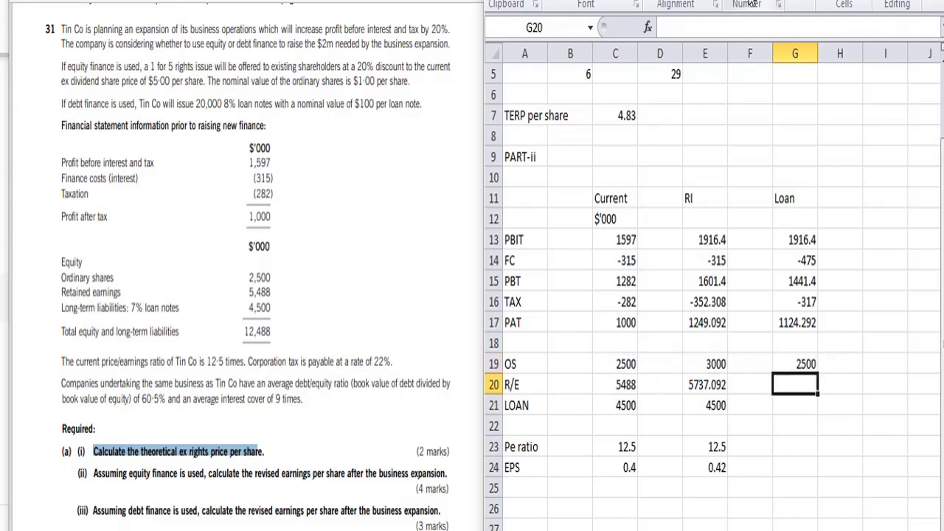
Copy the retained earnings formula from E20 to the Loan column in G20
{"action": "type", "text": "="}
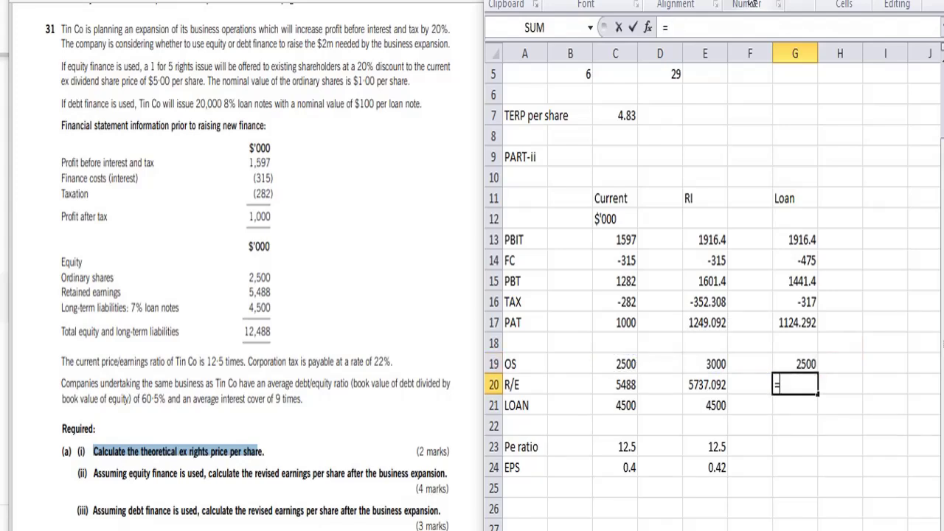
{"action": "key", "text": "Escape"}
{"action": "key", "text": "Left"}
{"action": "key", "text": "Left"}
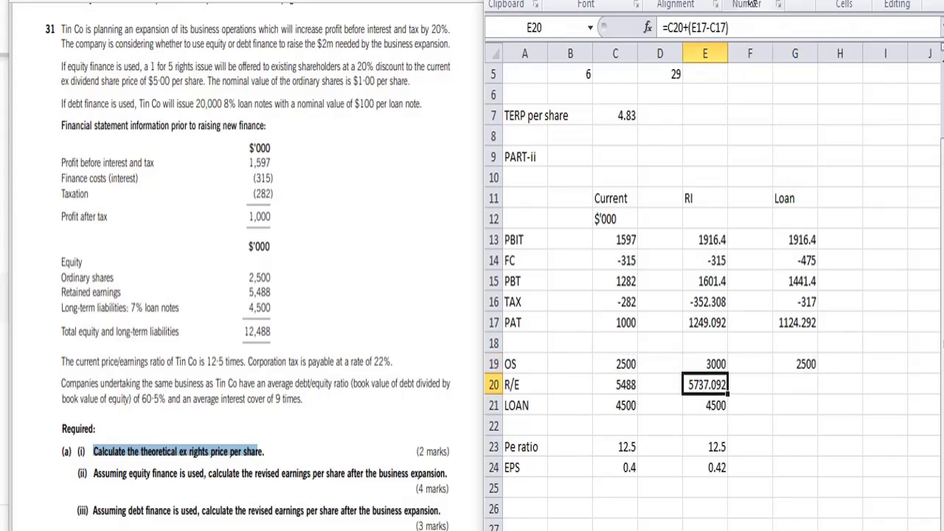
{"action": "key", "text": "ctrl+c"}
{"action": "key", "text": "Right"}
{"action": "key", "text": "Right"}
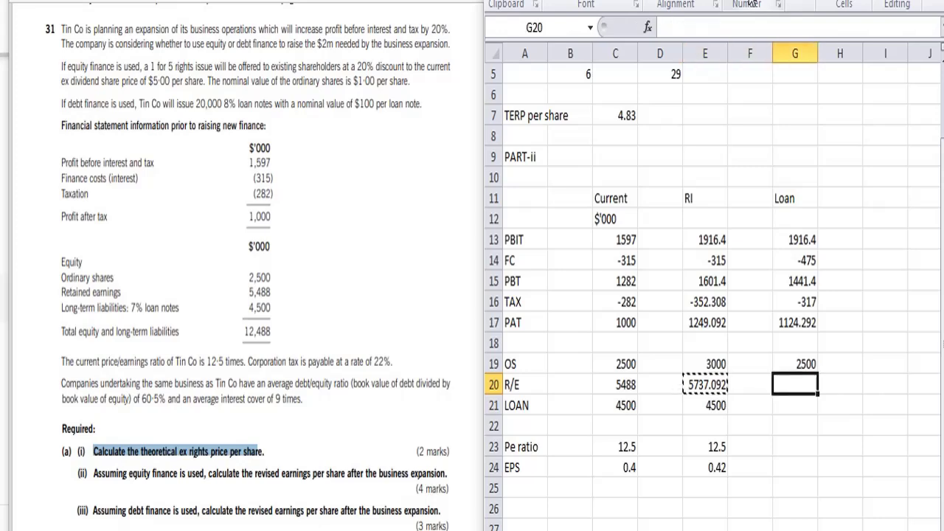
{"action": "key", "text": "ctrl+v"}
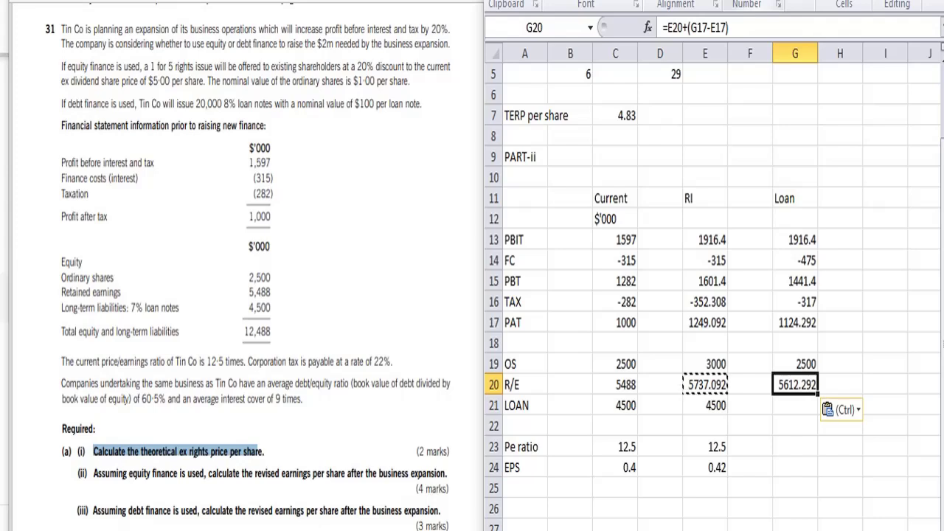
Calculate the loan option's loan balance in G21 by adding the new debt with =C21+2000
{"action": "key", "text": "Down"}
{"action": "type", "text": "="}
{"action": "key", "text": "Left"}
{"action": "key", "text": "Left"}
{"action": "key", "text": "Left"}
{"action": "key", "text": "Left"}
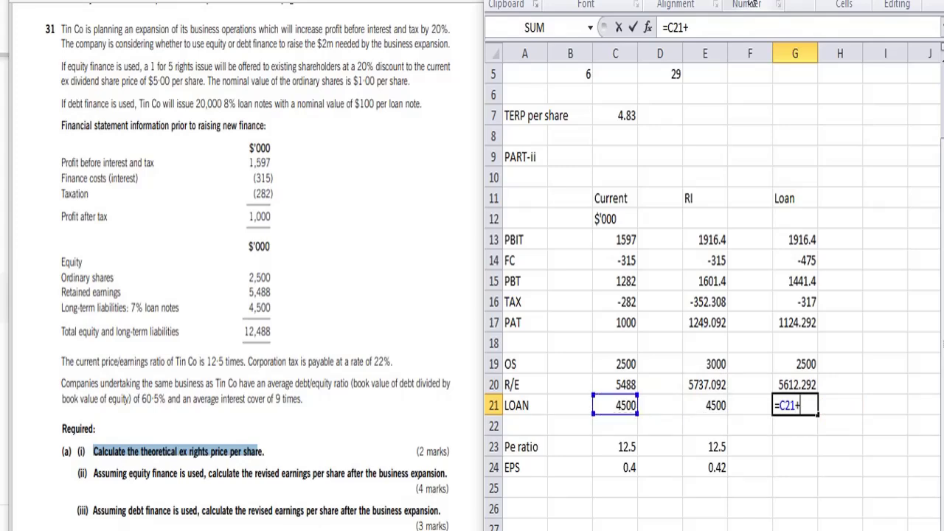
{"action": "type", "text": "+2000"}
{"action": "key", "text": "Return"}
Copy the Pe ratio formula from E23 to the Loan column in G23
{"action": "key", "text": "Down"}
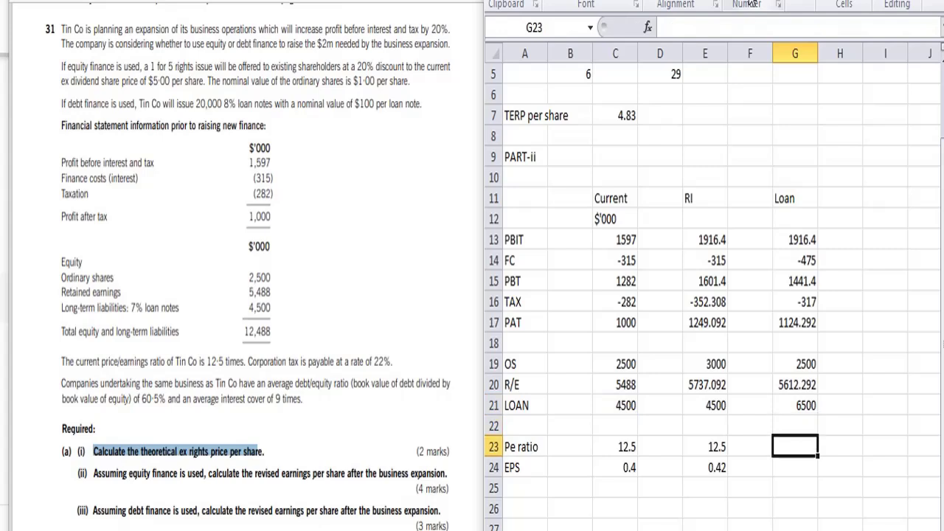
{"action": "key", "text": "Left"}
{"action": "key", "text": "Left"}
{"action": "key", "text": "ctrl+c"}
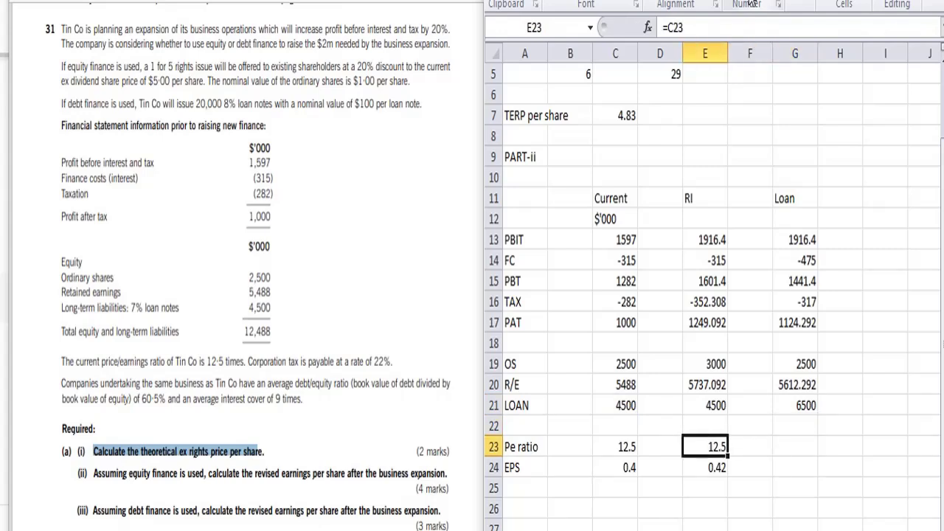
{"action": "key", "text": "Right"}
{"action": "key", "text": "Right"}
{"action": "key", "text": "ctrl+v"}
Copy the EPS formula from E24 to the Loan column in G24
{"action": "key", "text": "Down"}
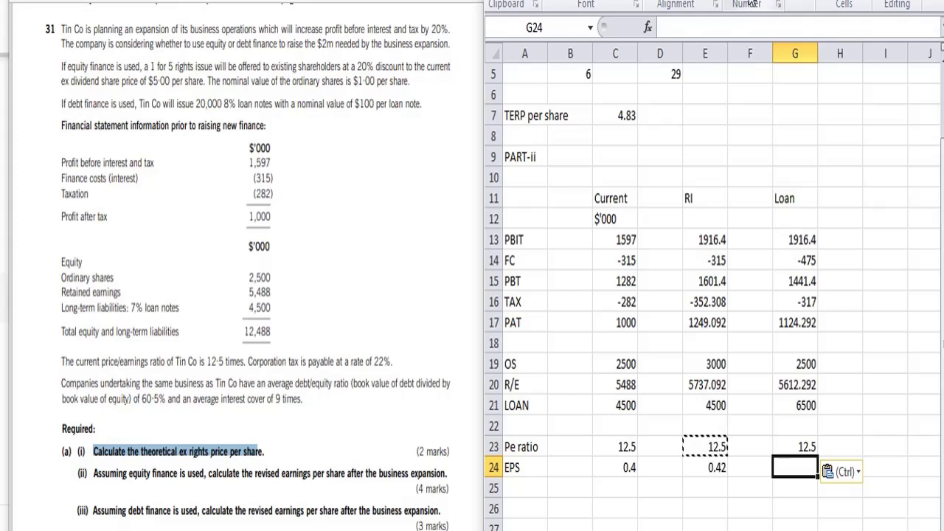
{"action": "key", "text": "Left"}
{"action": "key", "text": "Left"}
{"action": "key", "text": "ctrl+c"}
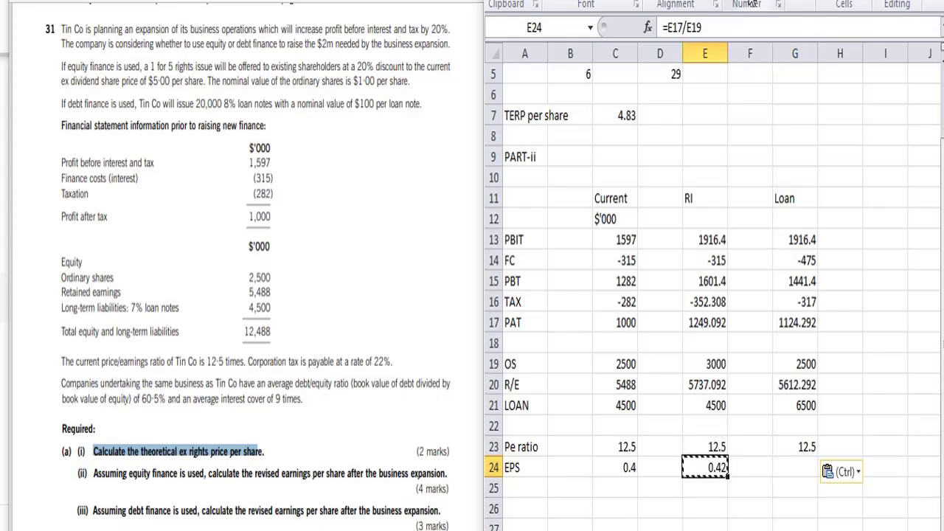
{"action": "key", "text": "Right"}
{"action": "key", "text": "Right"}
{"action": "key", "text": "Right"}
{"action": "key", "text": "Left"}
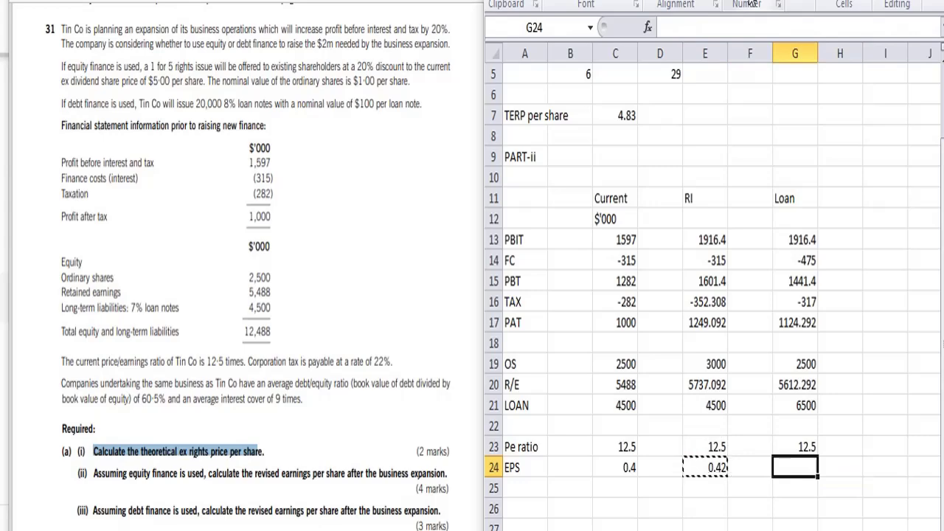
{"action": "key", "text": "ctrl+v"}
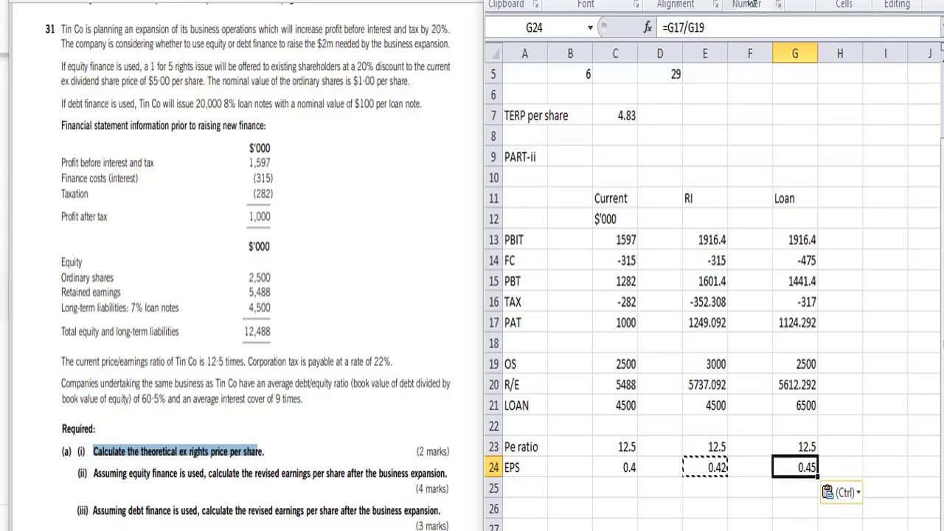
Review the remaining question requirements and add the row label Share Price in A25
{"action": "left_click", "coordinate": [384, 221]}
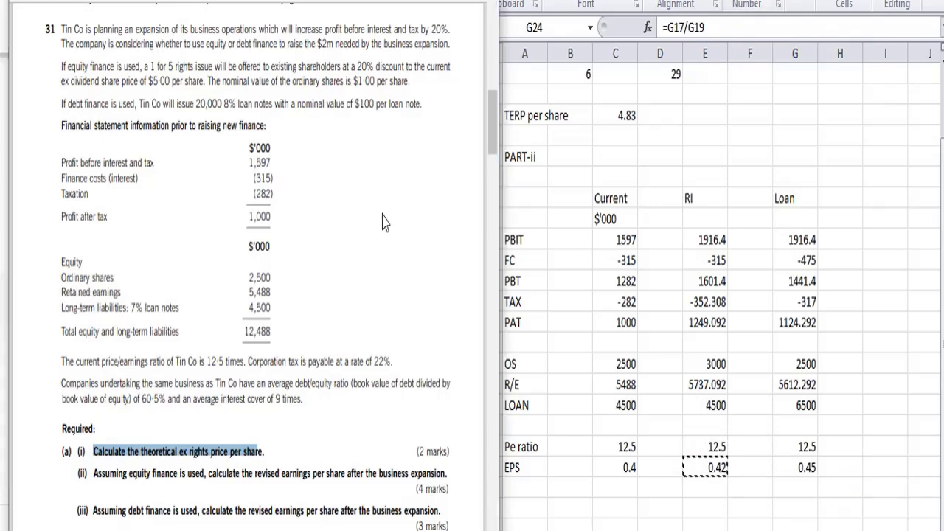
{"action": "scroll", "coordinate": [384, 221], "scroll_direction": "down", "scroll_amount": 4}
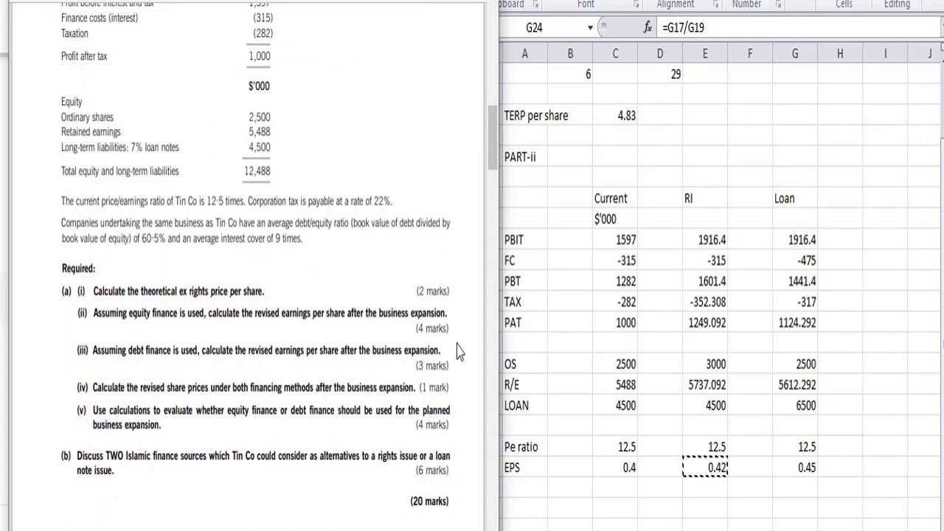
{"action": "left_click", "coordinate": [520, 494]}
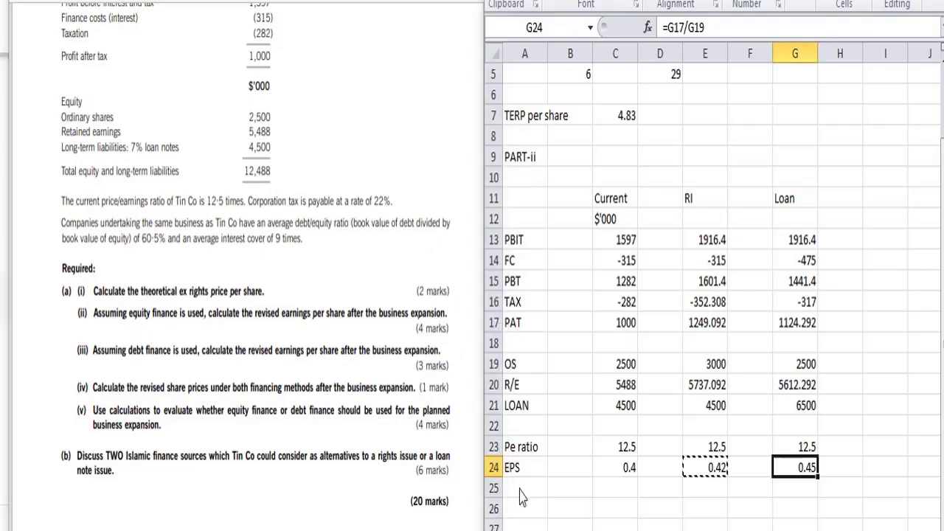
{"action": "left_click", "coordinate": [519, 491]}
{"action": "type", "text": "Share Price"}
{"action": "key", "text": "Tab"}
{"action": "key", "text": "Tab"}
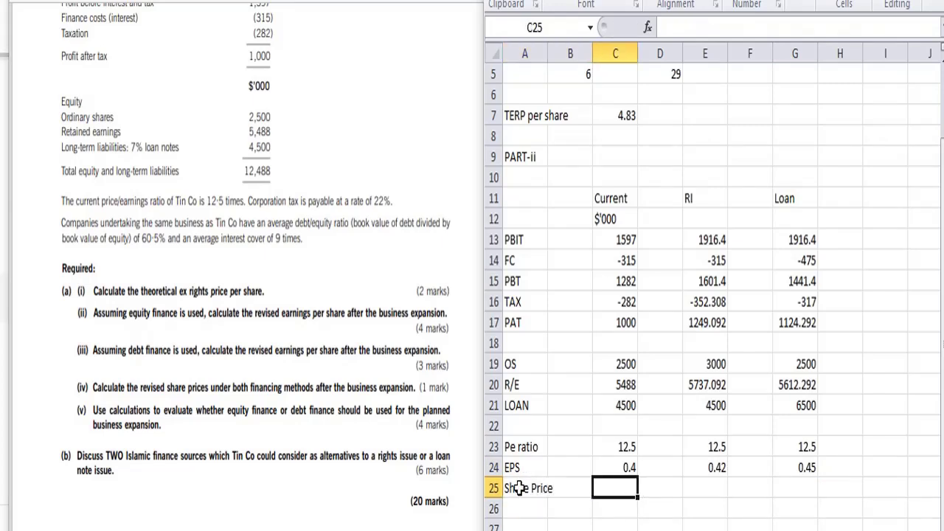
Calculate the current share price in C25 by multiplying Pe ratio and EPS with =C23*C24
{"action": "type", "text": "="}
{"action": "key", "text": "Up"}
{"action": "key", "text": "Up"}
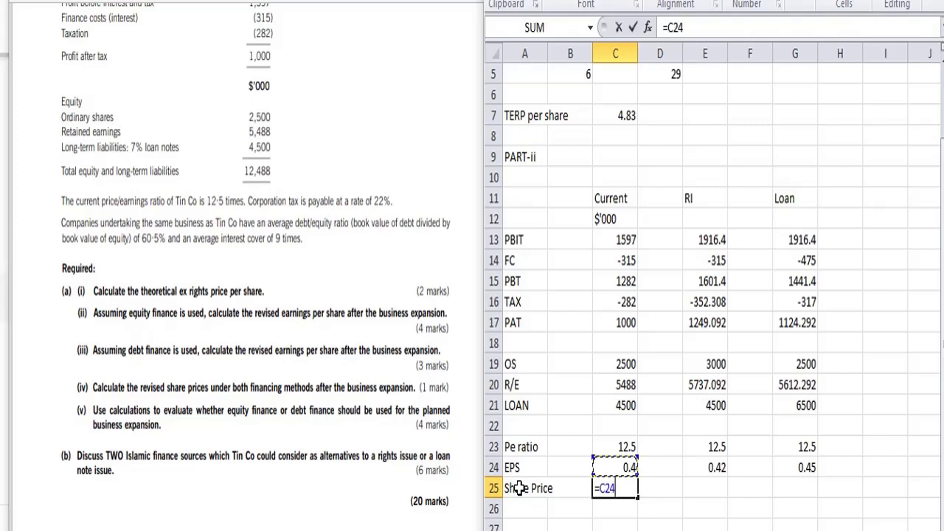
{"action": "type", "text": "*"}
{"action": "key", "text": "Up"}
{"action": "key", "text": "Return"}
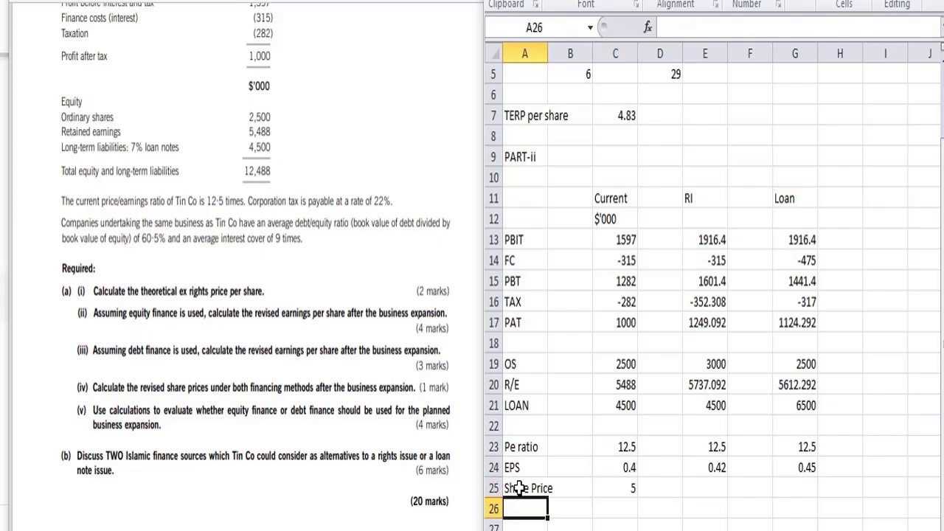
Copy the share price formula from C25 to the RI column in E25
{"action": "key", "text": "Up"}
{"action": "key", "text": "Right"}
{"action": "key", "text": "Right"}
{"action": "key", "text": "ctrl+c"}
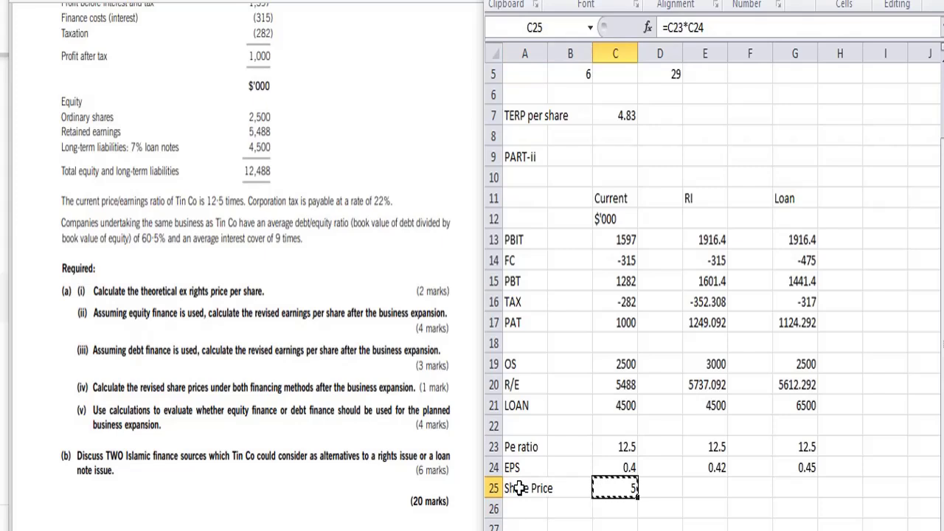
{"action": "key", "text": "shift+Right"}
{"action": "key", "text": "shift+Right"}
{"action": "key", "text": "Down"}
{"action": "key", "text": "Up"}
{"action": "key", "text": "Right"}
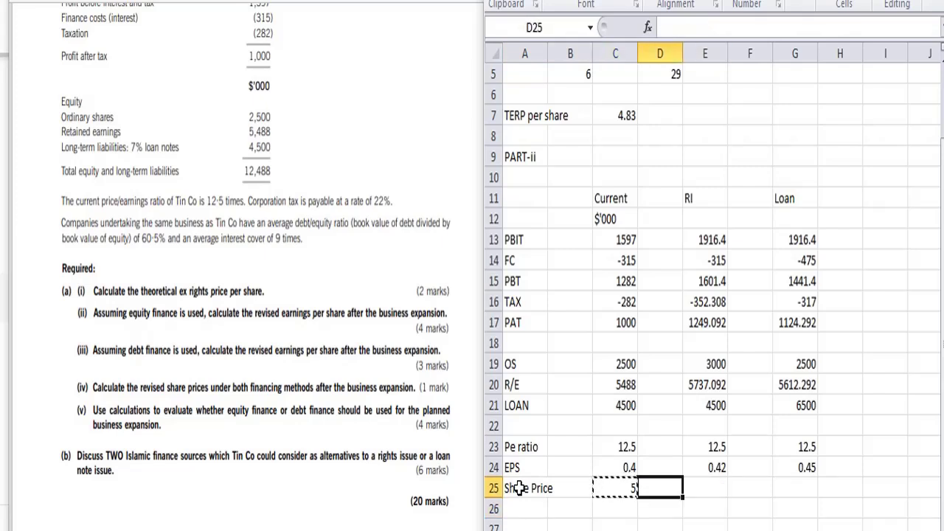
{"action": "key", "text": "Right"}
{"action": "key", "text": "ctrl+v"}
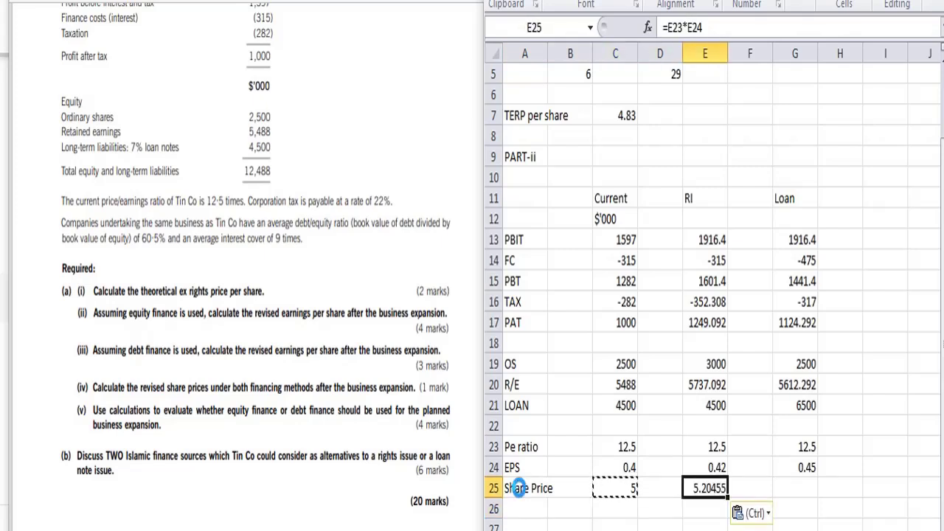
Paste the copied share price formula into the Loan column in G25
{"action": "key", "text": "Right"}
{"action": "key", "text": "Right"}
{"action": "key", "text": "Right"}
{"action": "key", "text": "Left"}
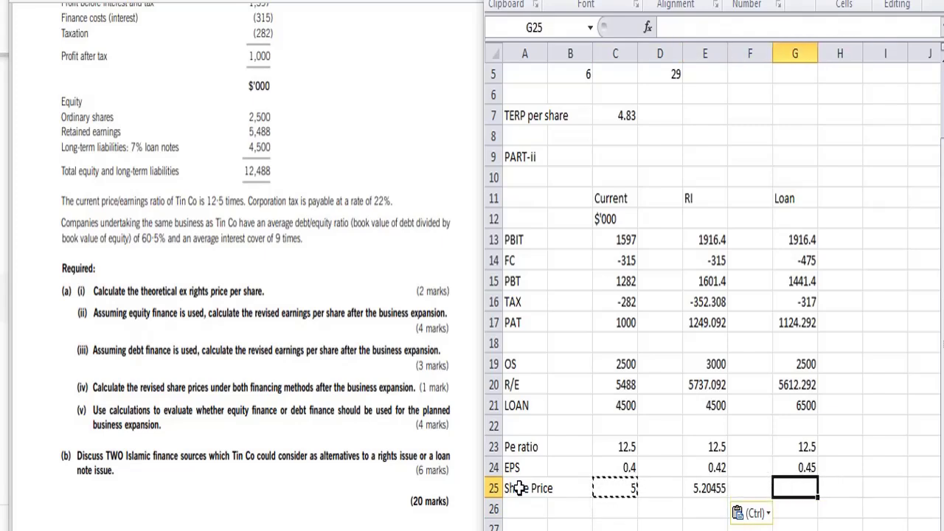
{"action": "key", "text": "ctrl+v"}
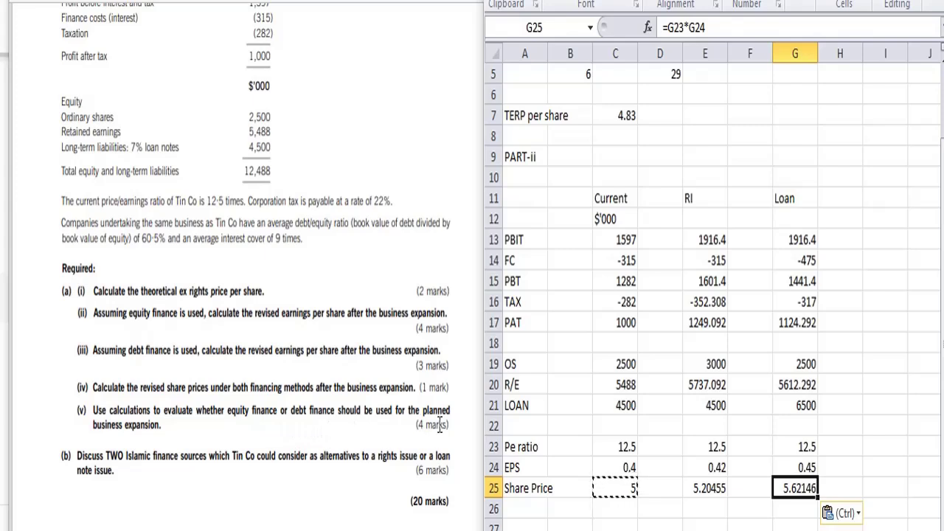
Add the row label Gearing Ratio in A28, below the share price section
{"action": "left_click", "coordinate": [555, 437]}
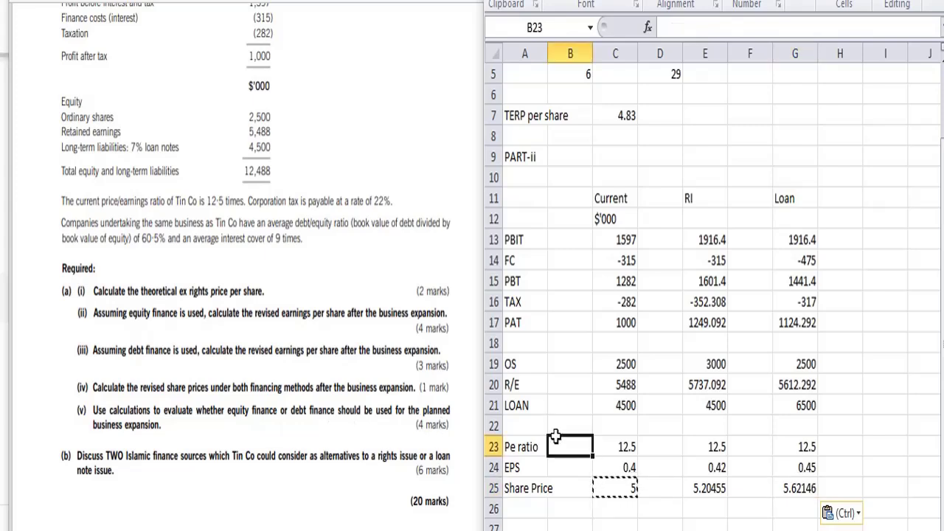
{"action": "key", "text": "Down"}
{"action": "key", "text": "Down"}
{"action": "key", "text": "Down"}
{"action": "key", "text": "Down"}
{"action": "key", "text": "Down"}
{"action": "key", "text": "Down"}
{"action": "key", "text": "Down"}
{"action": "key", "text": "Down"}
{"action": "key", "text": "Down"}
{"action": "key", "text": "Down"}
{"action": "key", "text": "Down"}
{"action": "key", "text": "Down"}
{"action": "key", "text": "Down"}
{"action": "key", "text": "Down"}
{"action": "key", "text": "Down"}
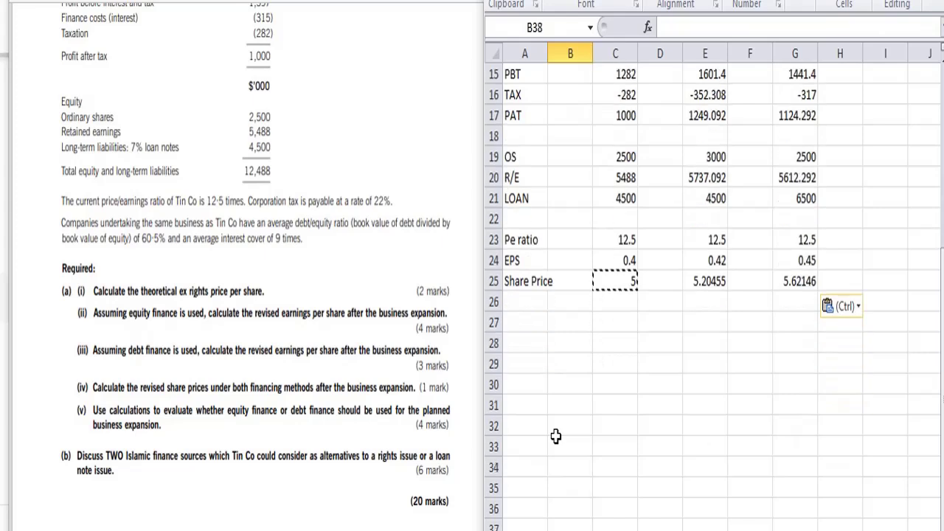
{"action": "key", "text": "Down"}
{"action": "key", "text": "Down"}
{"action": "key", "text": "Down"}
{"action": "key", "text": "Up"}
{"action": "key", "text": "Up"}
{"action": "key", "text": "Up"}
{"action": "key", "text": "Up"}
{"action": "key", "text": "Up"}
{"action": "key", "text": "Up"}
{"action": "key", "text": "Up"}
{"action": "key", "text": "Up"}
{"action": "key", "text": "Up"}
{"action": "key", "text": "Up"}
{"action": "key", "text": "Up"}
{"action": "key", "text": "Up"}
{"action": "key", "text": "Up"}
{"action": "key", "text": "Left"}
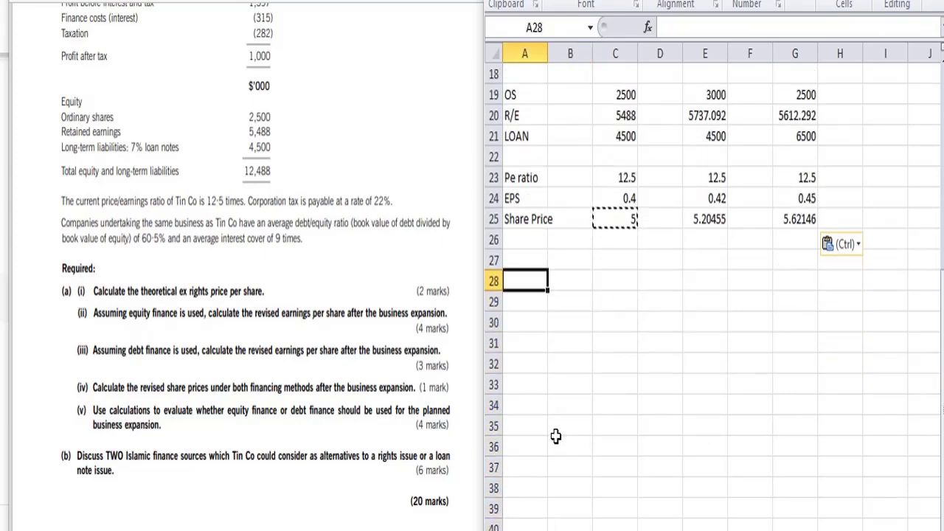
{"action": "type", "text": "Gearing Ratio"}
{"action": "key", "text": "Tab"}
Calculate the current gearing ratio in C28 as loan over ordinary shares plus retained earnings with =C21/(C19+C20)
{"action": "key", "text": "Right"}
{"action": "type", "text": "="}
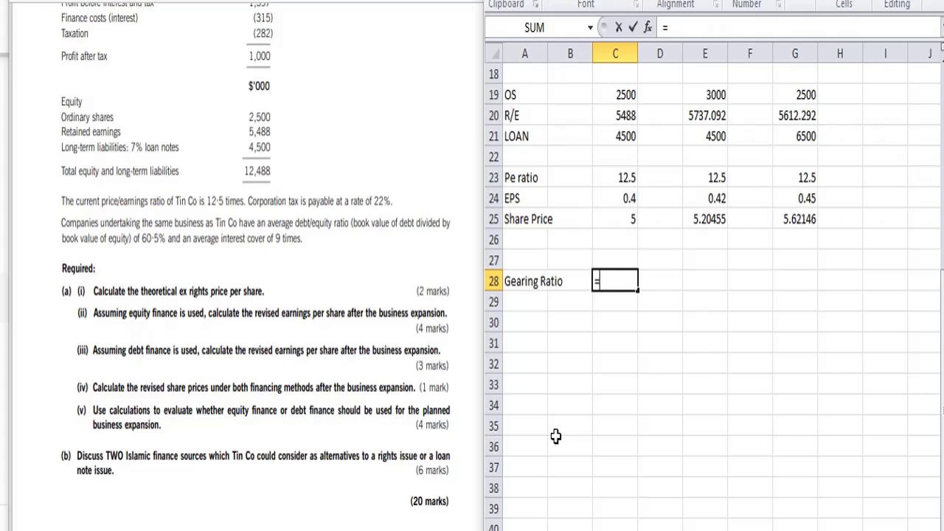
{"action": "key", "text": "Up"}
{"action": "key", "text": "Up"}
{"action": "key", "text": "Up"}
{"action": "key", "text": "Up"}
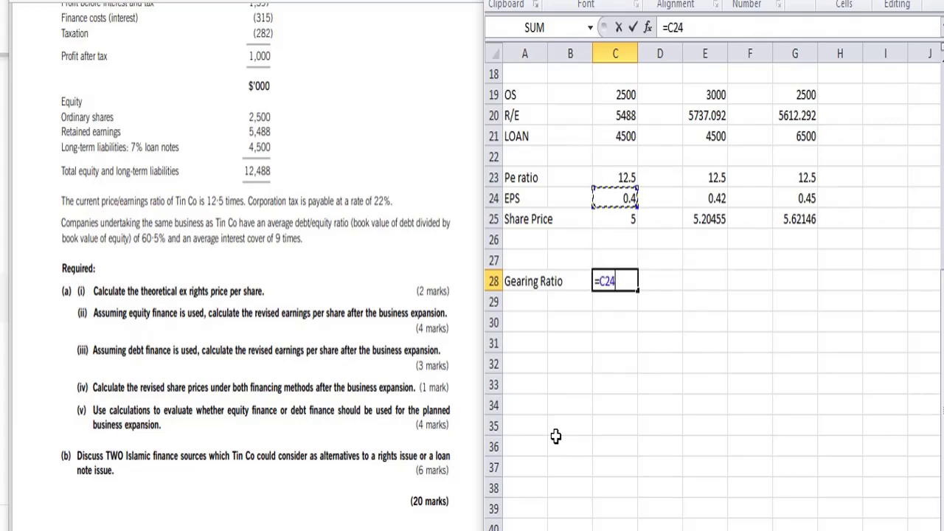
{"action": "key", "text": "Up"}
{"action": "key", "text": "Up"}
{"action": "key", "text": "Up"}
{"action": "key", "text": "Up"}
{"action": "key", "text": "Up"}
{"action": "key", "text": "Up"}
{"action": "key", "text": "Up"}
{"action": "key", "text": "Up"}
{"action": "key", "text": "Down"}
{"action": "key", "text": "Down"}
{"action": "key", "text": "Down"}
{"action": "key", "text": "Down"}
{"action": "key", "text": "Down"}
{"action": "type", "text": "/("}
{"action": "key", "text": "Up"}
{"action": "key", "text": "Up"}
{"action": "key", "text": "Up"}
{"action": "key", "text": "Up"}
{"action": "key", "text": "Up"}
{"action": "key", "text": "Up"}
{"action": "key", "text": "Up"}
{"action": "key", "text": "Up"}
{"action": "key", "text": "Up"}
{"action": "type", "text": "+"}
{"action": "key", "text": "Up"}
{"action": "key", "text": "Up"}
{"action": "key", "text": "Up"}
{"action": "key", "text": "Up"}
{"action": "key", "text": "Up"}
{"action": "key", "text": "Up"}
{"action": "key", "text": "Up"}
{"action": "key", "text": "Up"}
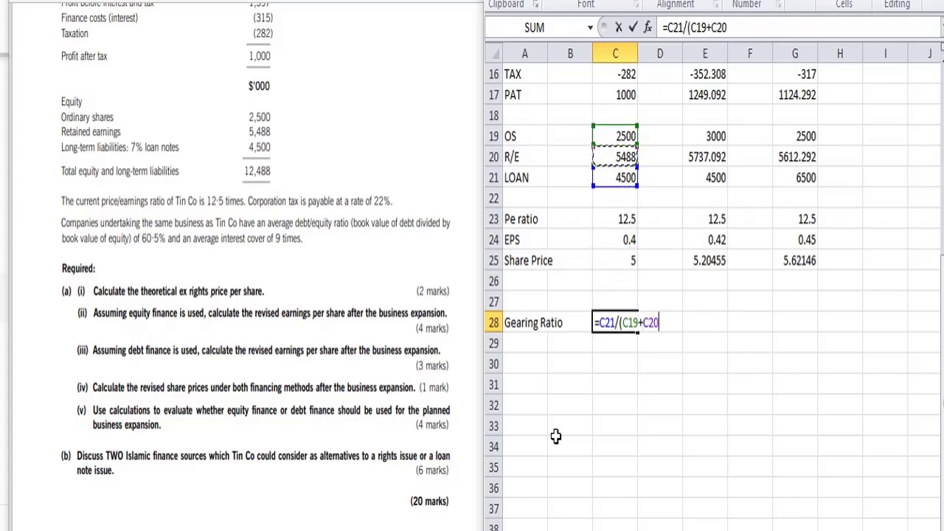
{"action": "type", "text": ")"}
{"action": "key", "text": "Return"}
Format the current gearing ratio in C28 as a percentage
{"action": "key", "text": "Up"}
{"action": "key", "text": "Right"}
{"action": "key", "text": "Right"}
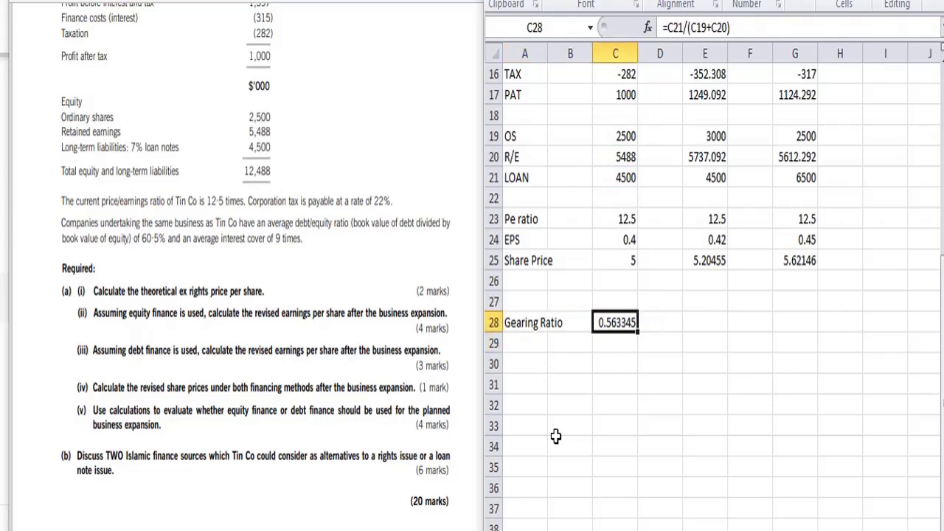
{"action": "key", "text": "ctrl+shift+5"}
Copy the gearing ratio formula from C28 to the RI column in E28
{"action": "left_click", "coordinate": [701, 322]}
{"action": "left_click", "coordinate": [700, 323]}
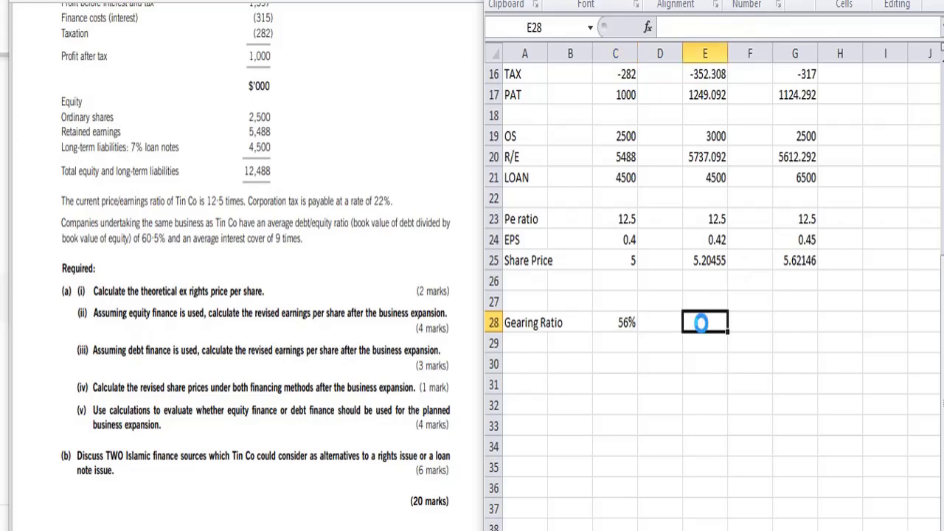
{"action": "left_click", "coordinate": [633, 321]}
{"action": "key", "text": "ctrl+c"}
{"action": "left_click", "coordinate": [691, 327]}
{"action": "key", "text": "ctrl+v"}
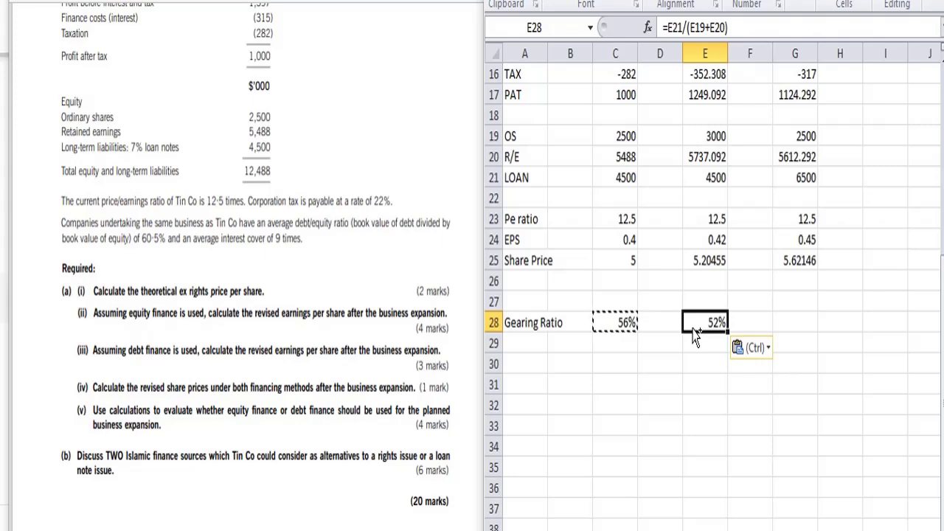
Copy the gearing ratio formula from E28 to the Loan column in G28
{"action": "key", "text": "ctrl+c"}
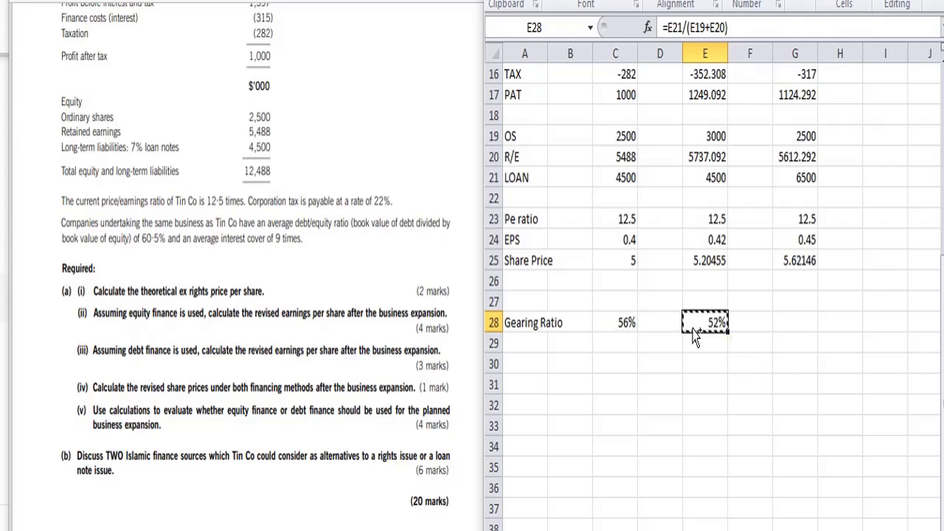
{"action": "key", "text": "Right"}
{"action": "key", "text": "Right"}
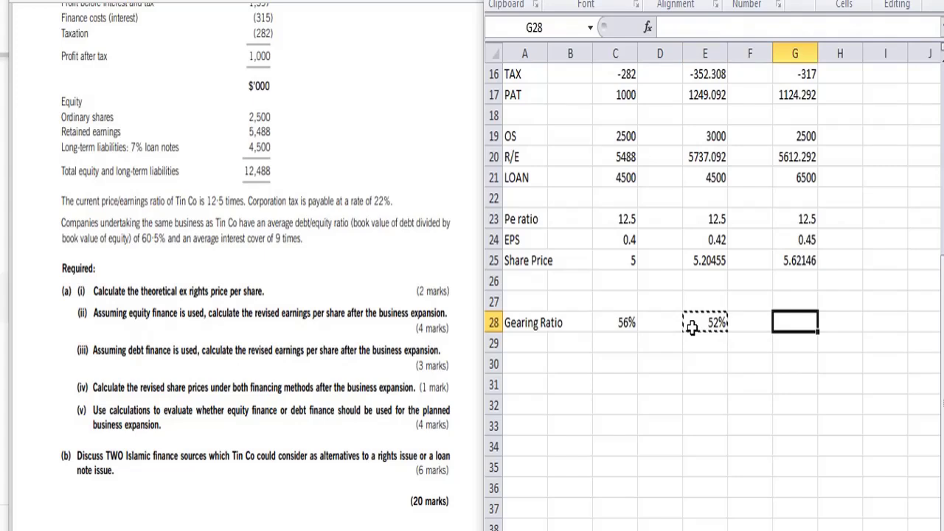
{"action": "key", "text": "Right"}
{"action": "key", "text": "Left"}
{"action": "key", "text": "ctrl+v"}
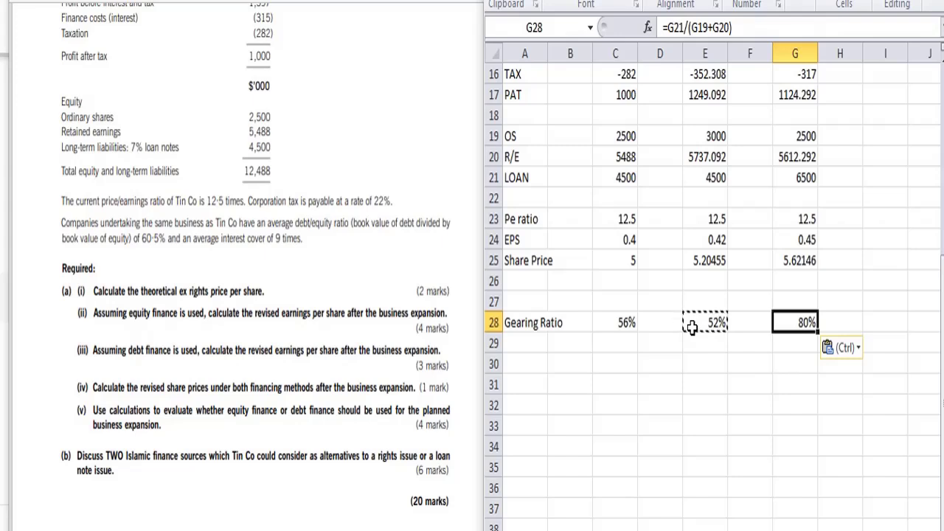
Examine which cells the gearing ratio formulas in C28, E28 and G28 refer to
{"action": "key", "text": "Left"}
{"action": "left_click", "coordinate": [691, 327]}
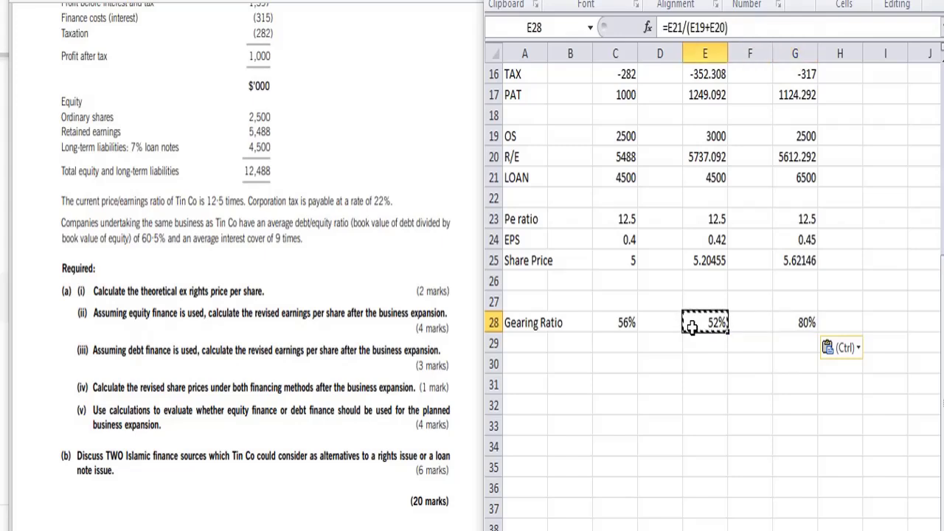
{"action": "left_click", "coordinate": [766, 27]}
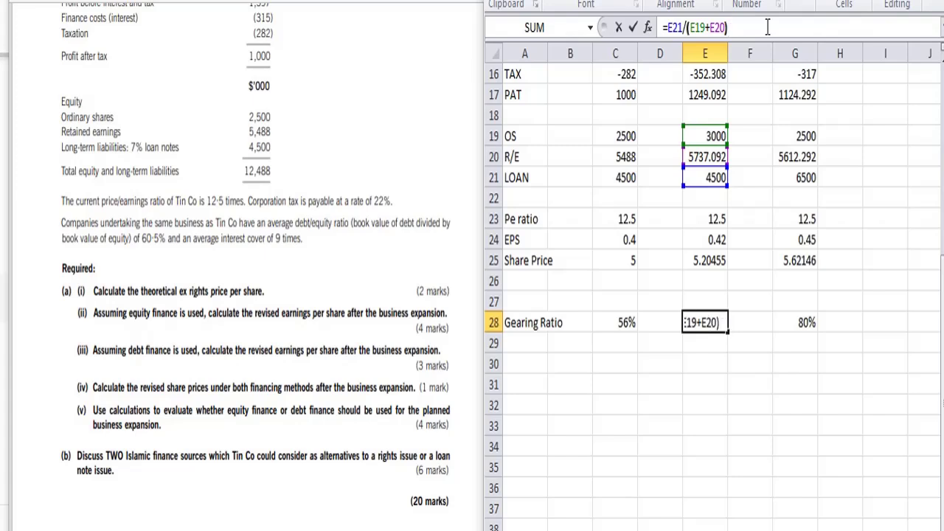
{"action": "key", "text": "Return"}
{"action": "key", "text": "Up"}
{"action": "key", "text": "Left"}
{"action": "key", "text": "Left"}
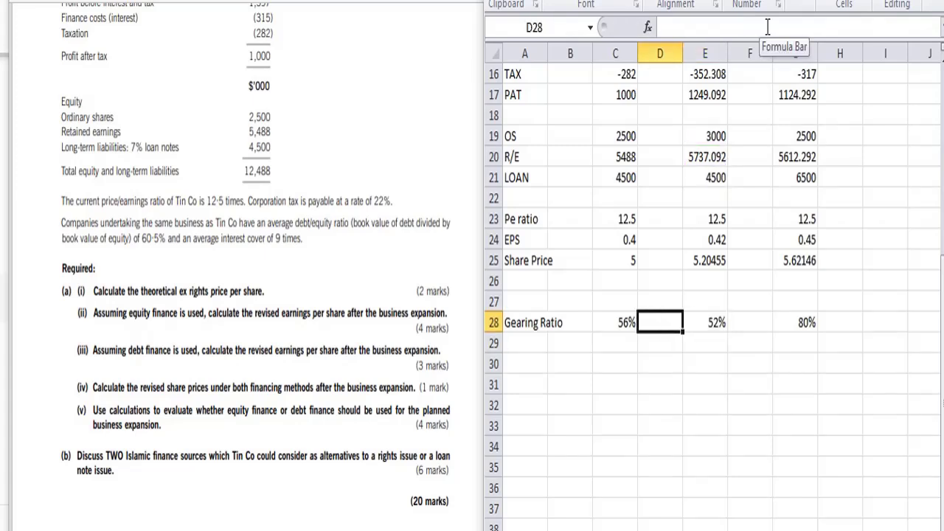
{"action": "left_click", "coordinate": [773, 27]}
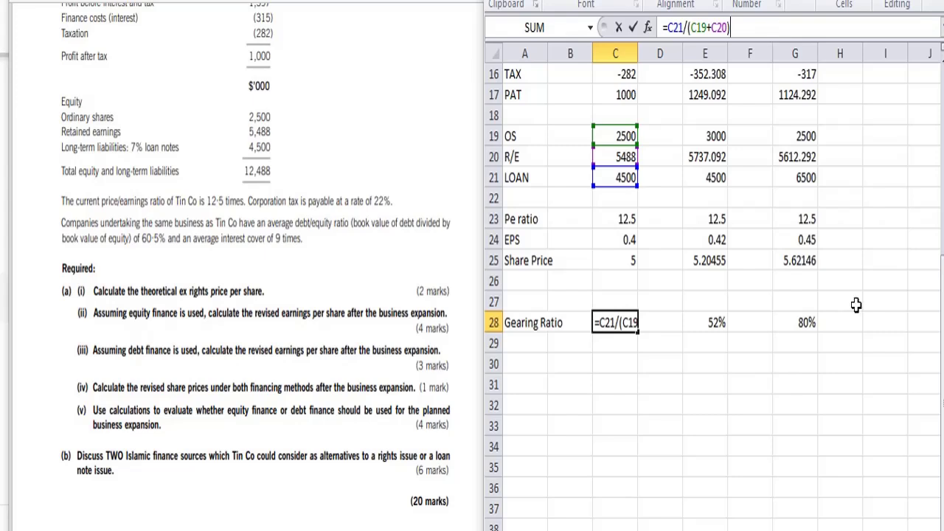
{"action": "left_click", "coordinate": [692, 321]}
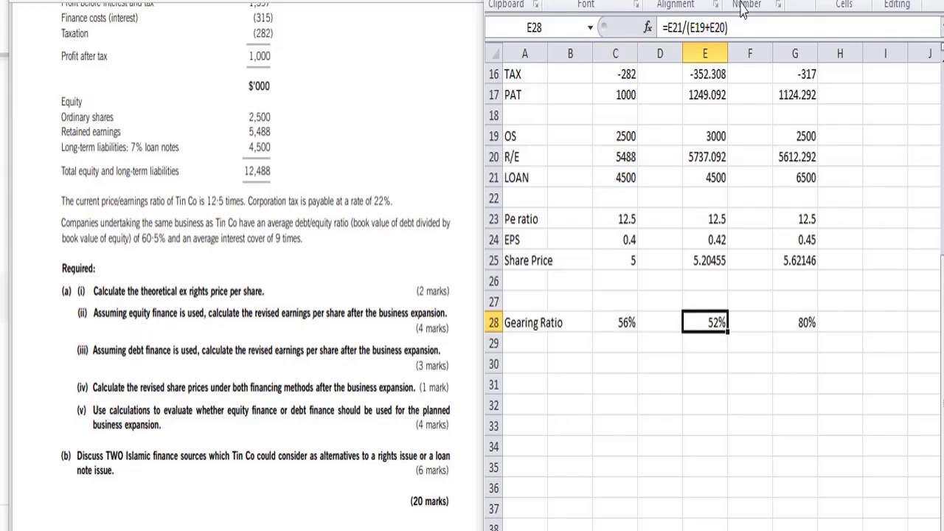
{"action": "left_click", "coordinate": [735, 27]}
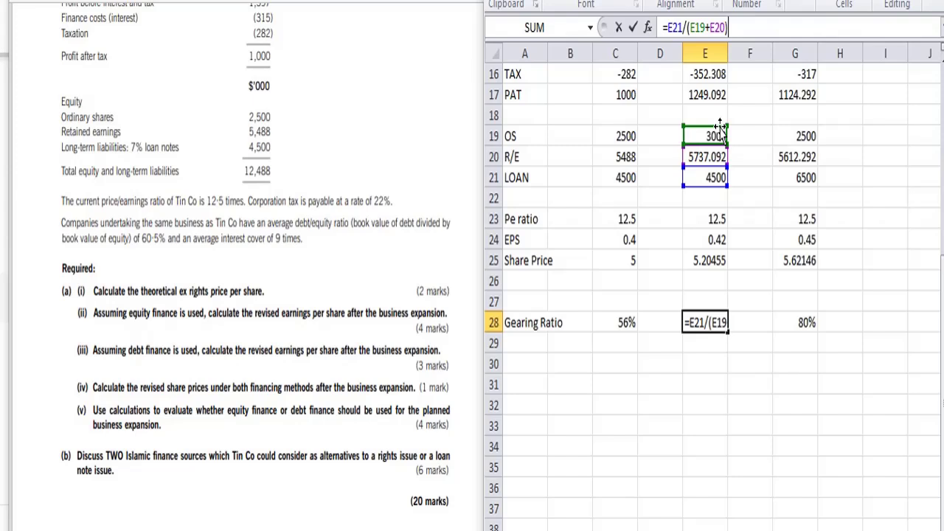
{"action": "left_click", "coordinate": [800, 320]}
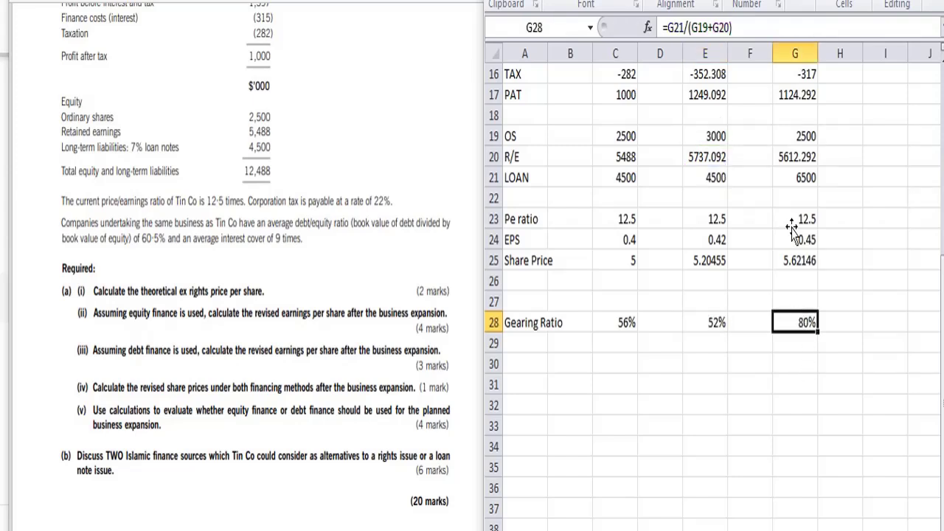
{"action": "left_click", "coordinate": [799, 30]}
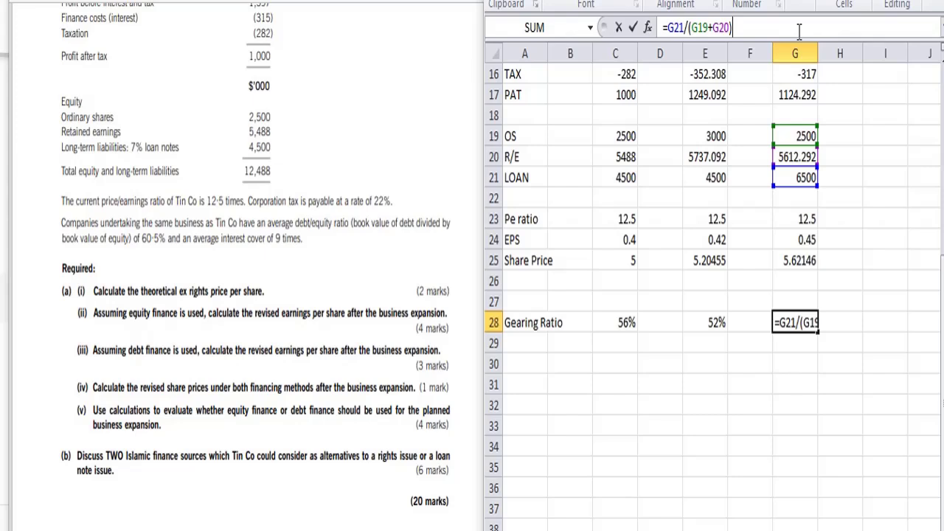
{"action": "left_click", "coordinate": [749, 255]}
Change the Loan column's retained earnings formula in G20 to =E20+(G17-C17)
{"action": "left_click", "coordinate": [794, 135]}
{"action": "mouse_move", "coordinate": [794, 136]}
{"action": "left_mouse_down"}
{"action": "mouse_move", "coordinate": [794, 156]}
{"action": "mouse_move", "coordinate": [791, 135]}
{"action": "left_mouse_up"}
{"action": "left_click", "coordinate": [790, 158]}
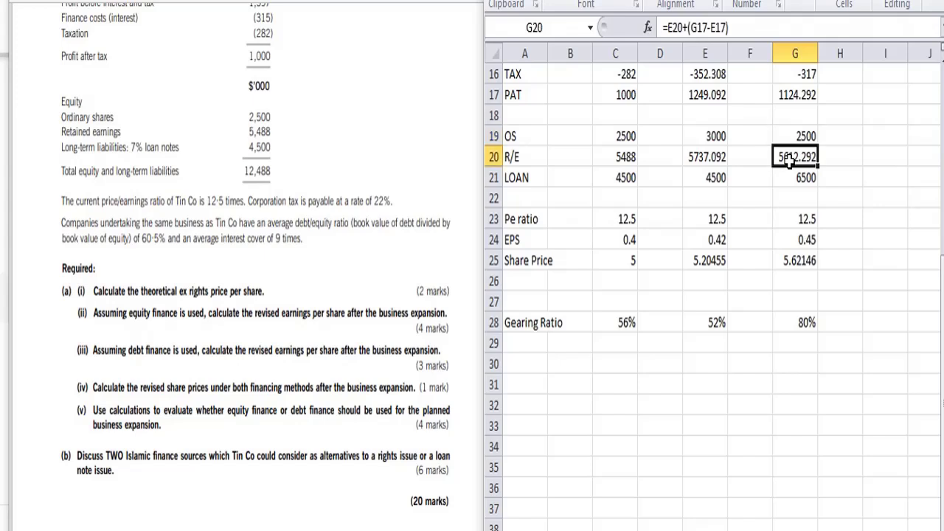
{"action": "left_click", "coordinate": [758, 27]}
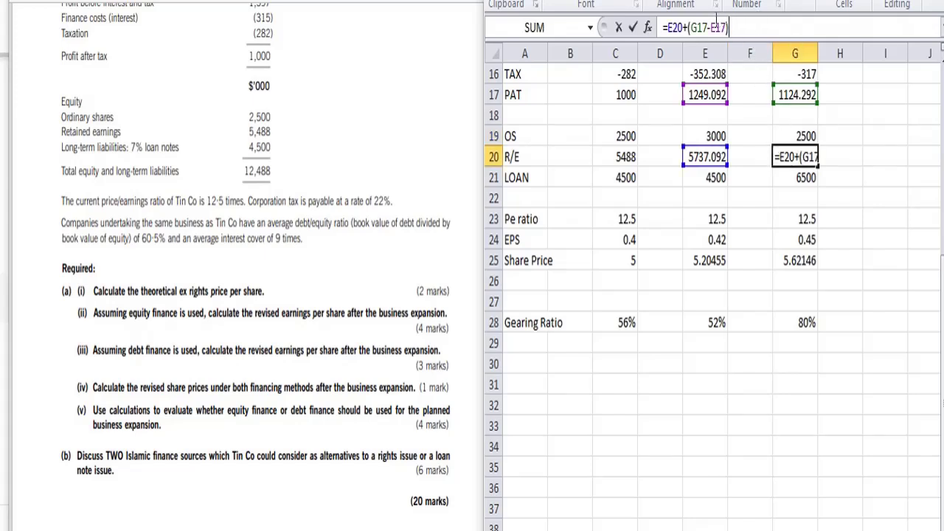
{"action": "key", "text": "BackSpace"}
{"action": "key", "text": "BackSpace"}
{"action": "key", "text": "BackSpace"}
{"action": "key", "text": "BackSpace"}
{"action": "key", "text": "BackSpace"}
{"action": "key", "text": "BackSpace"}
{"action": "key", "text": "BackSpace"}
{"action": "key", "text": "BackSpace"}
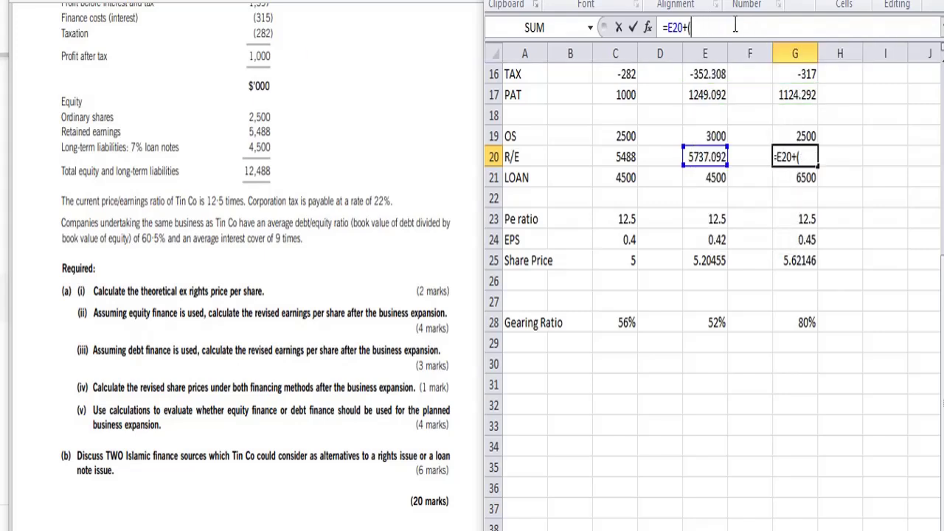
{"action": "left_click", "coordinate": [797, 94]}
{"action": "type", "text": "-"}
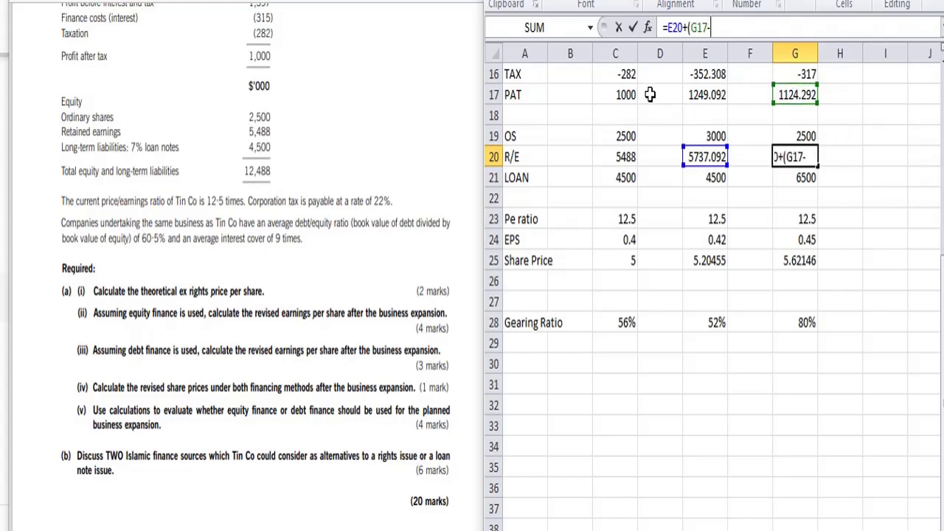
{"action": "left_click", "coordinate": [625, 95]}
{"action": "type", "text": ")"}
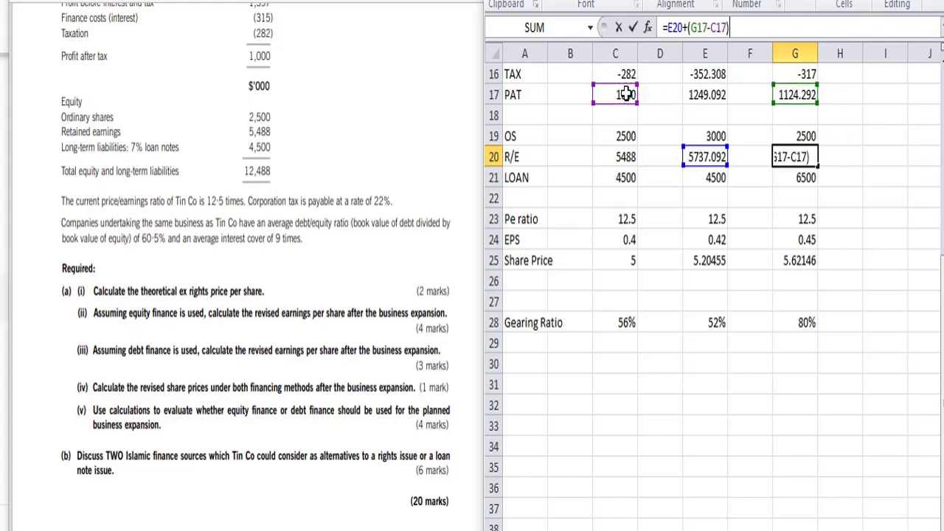
{"action": "key", "text": "Return"}
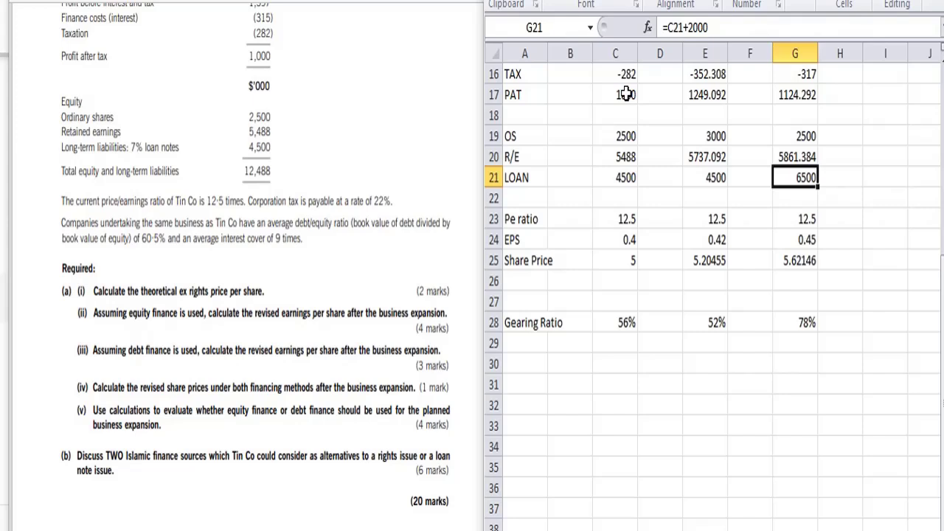
{"action": "key", "text": "Up"}
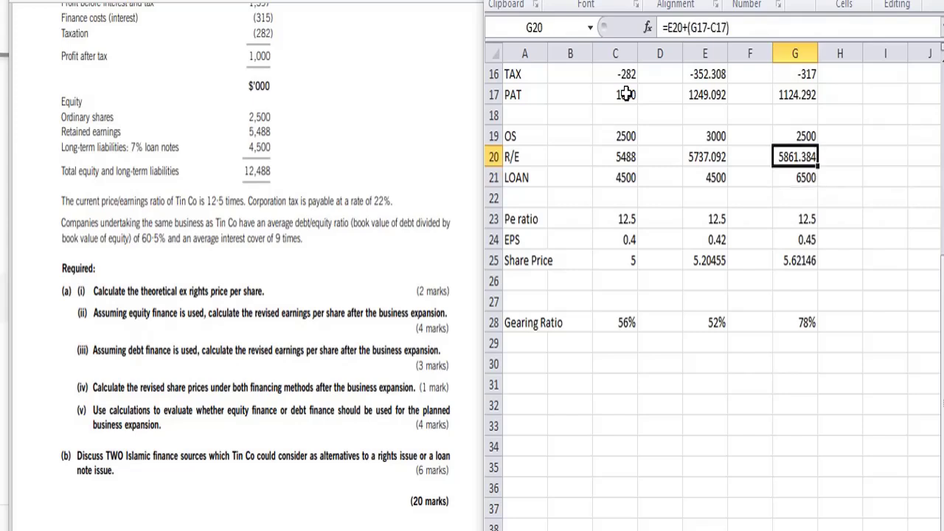
Check the formulas behind the Loan column's ordinary shares in G19 and retained earnings in G20
{"action": "left_click", "coordinate": [801, 131]}
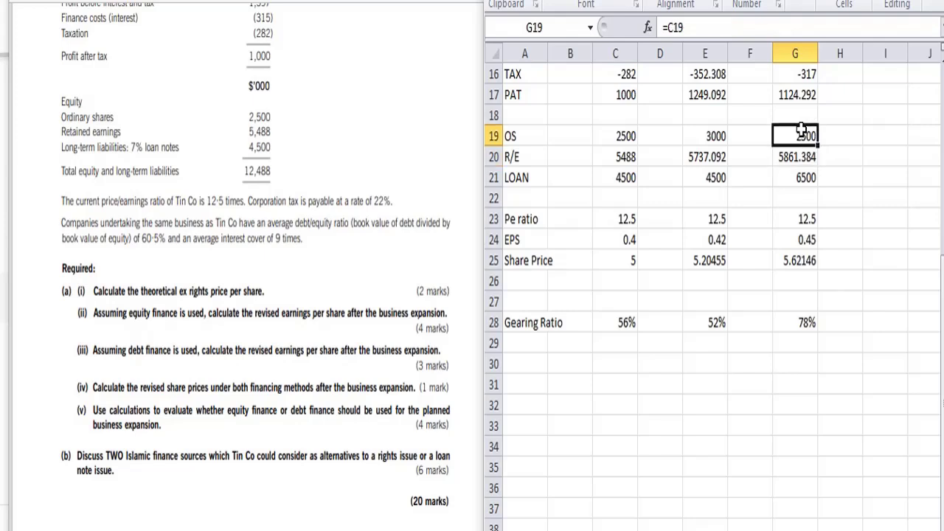
{"action": "left_click_drag", "start_coordinate": [805, 136], "coordinate": [808, 157]}
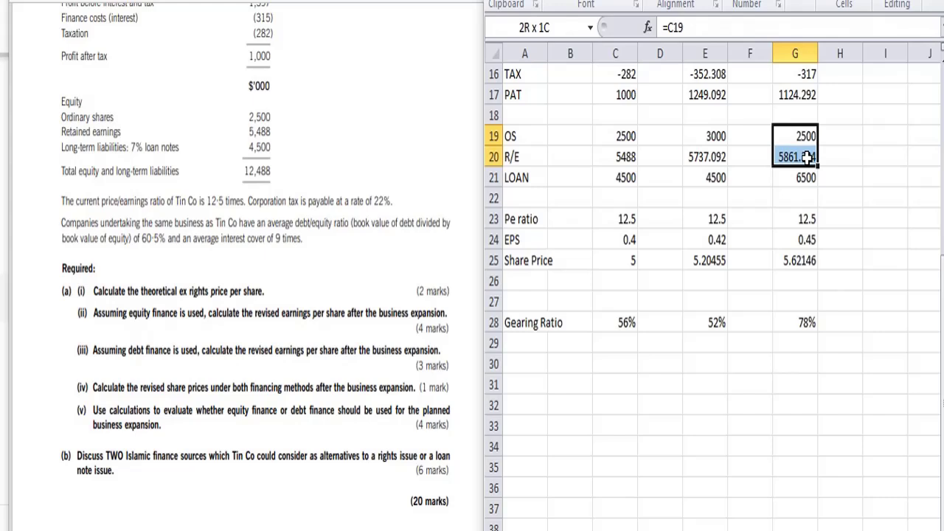
{"action": "left_click", "coordinate": [803, 130]}
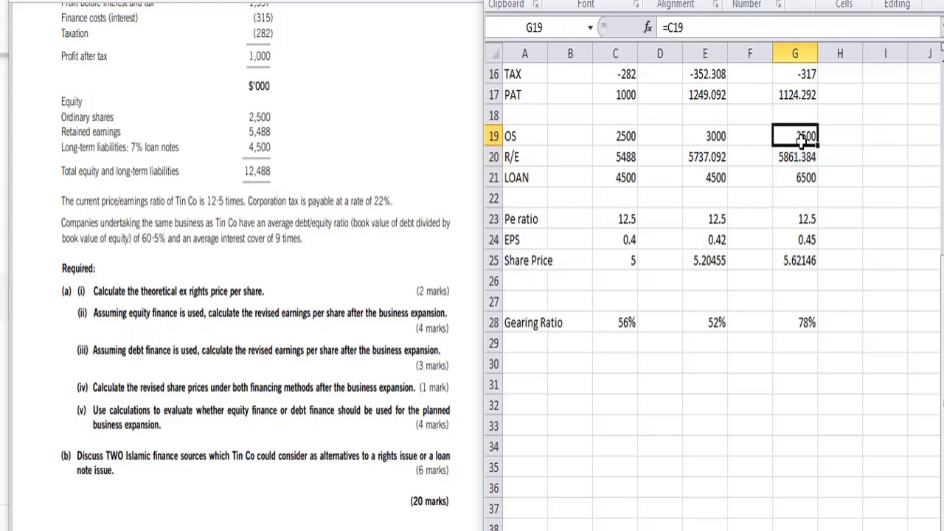
{"action": "left_click", "coordinate": [791, 23]}
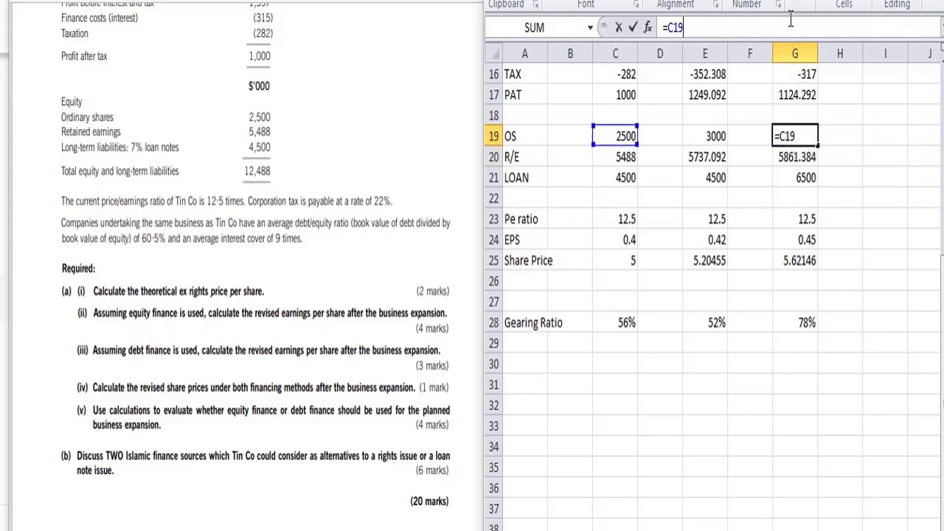
{"action": "key", "text": "Return"}
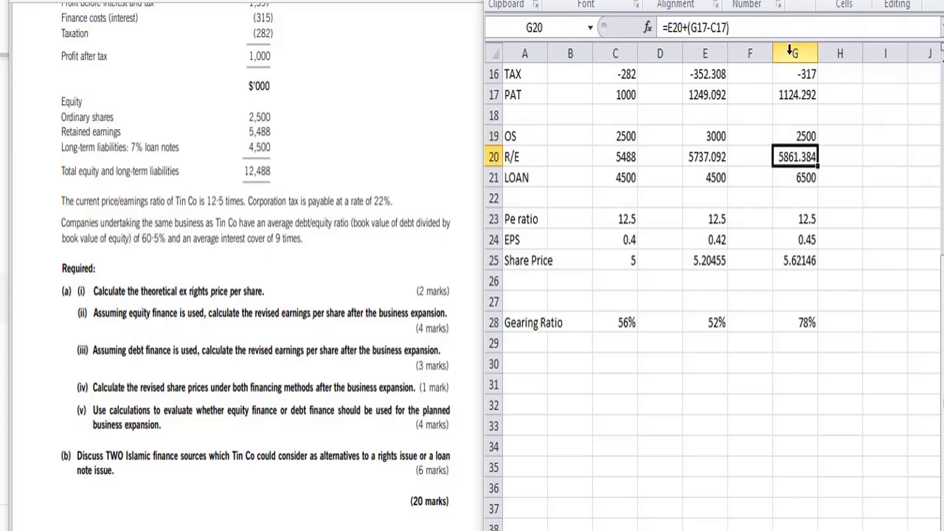
{"action": "left_click", "coordinate": [796, 28]}
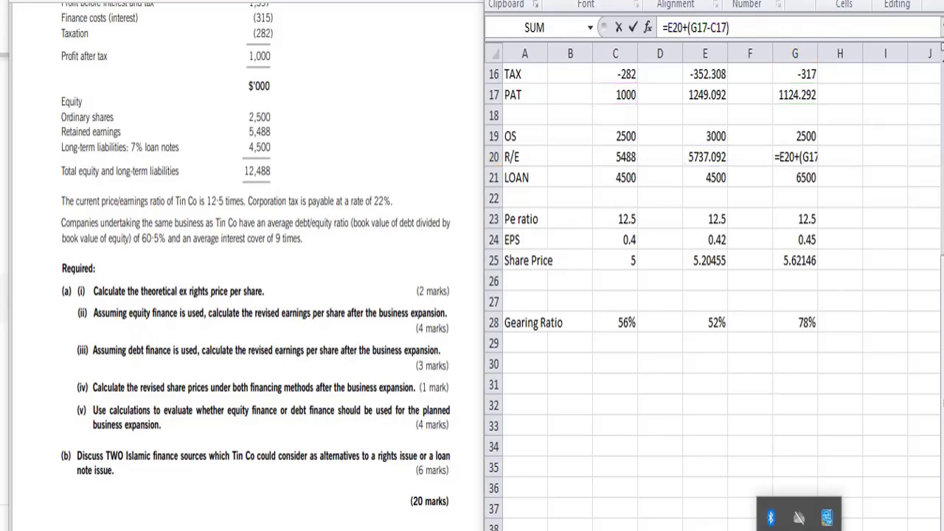
{"action": "left_click", "coordinate": [826, 518]}
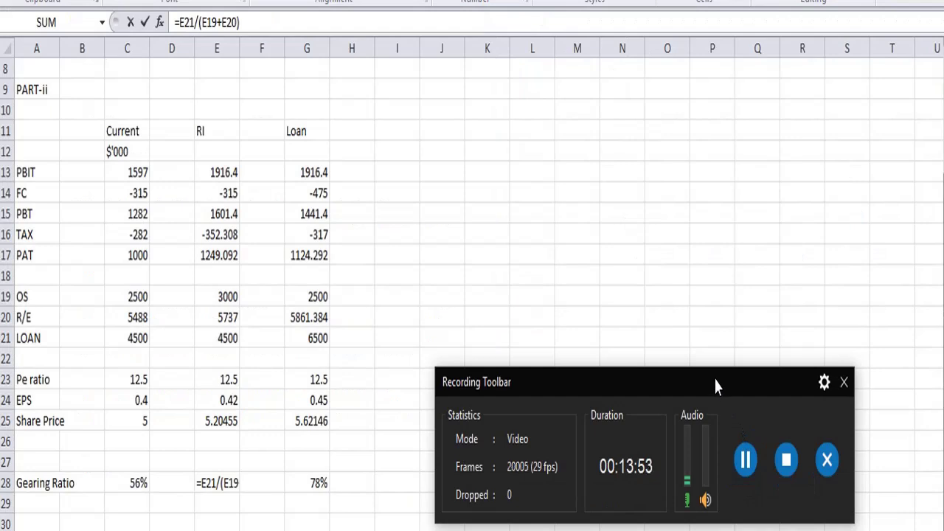
Clear the RI column's gearing ratio formula from E28
{"action": "double_click", "coordinate": [231, 480]}
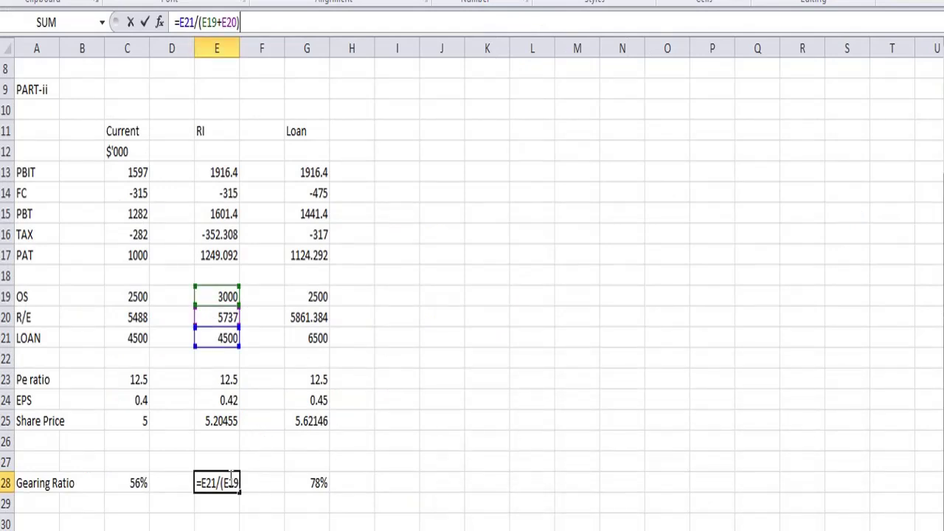
{"action": "key", "text": "BackSpace"}
{"action": "key", "text": "BackSpace"}
{"action": "key", "text": "BackSpace"}
{"action": "key", "text": "BackSpace"}
{"action": "key", "text": "BackSpace"}
{"action": "key", "text": "BackSpace"}
{"action": "key", "text": "BackSpace"}
{"action": "key", "text": "BackSpace"}
{"action": "key", "text": "BackSpace"}
{"action": "key", "text": "BackSpace"}
{"action": "key", "text": "BackSpace"}
{"action": "key", "text": "BackSpace"}
{"action": "key", "text": "BackSpace"}
{"action": "key", "text": "BackSpace"}
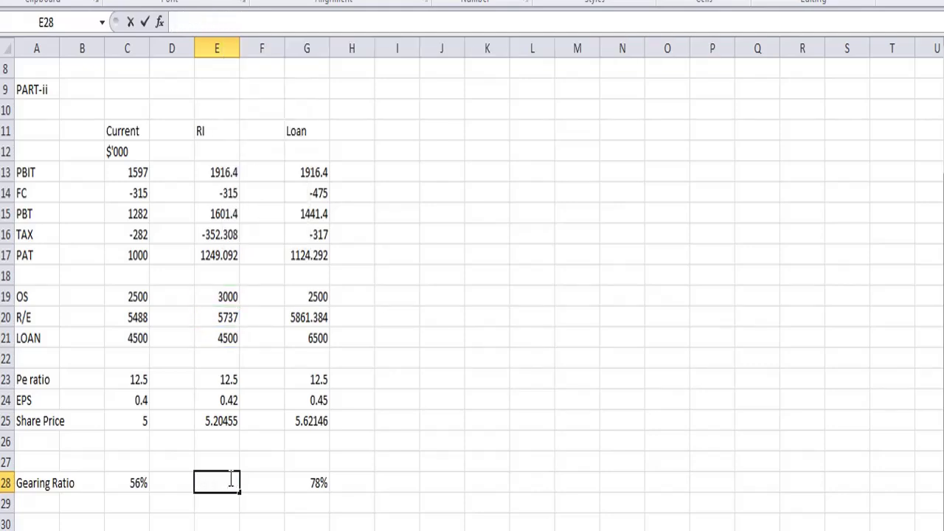
Enter the RI gearing ratio in E28 as =(E21/(C19+C20+2000)), using the current equity plus the 2000 raised
{"action": "left_click", "coordinate": [133, 490]}
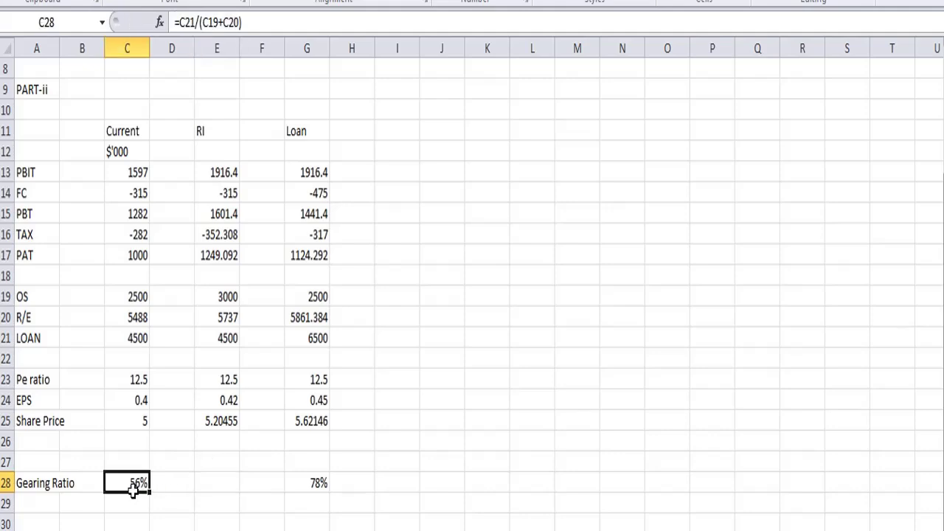
{"action": "left_click", "coordinate": [224, 475]}
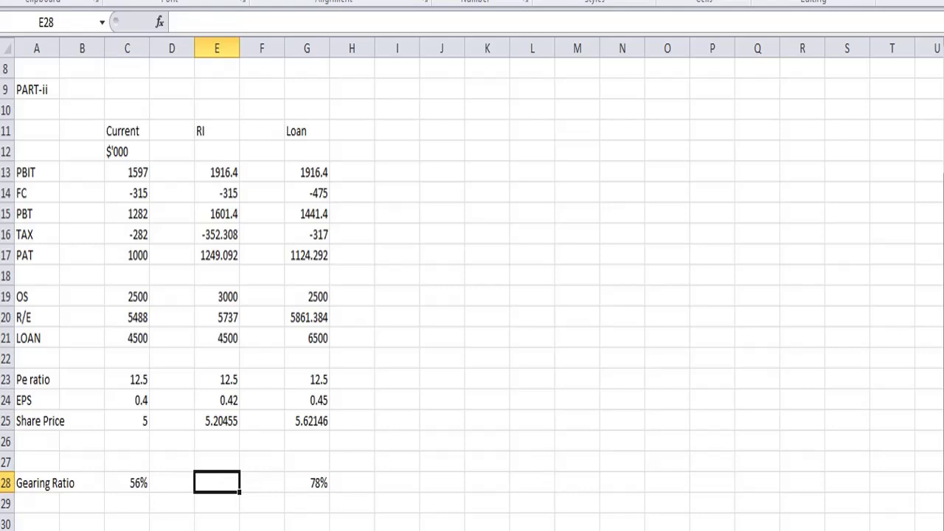
{"action": "type", "text": "="}
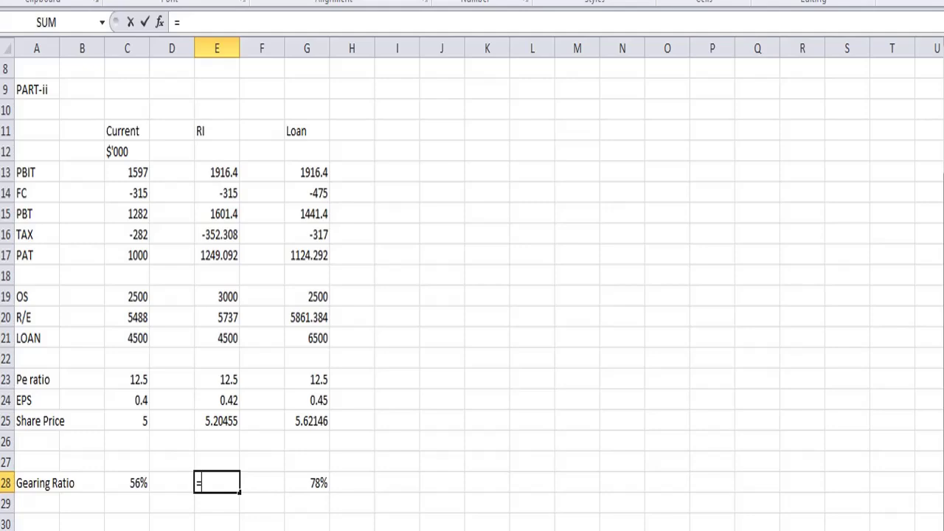
{"action": "type", "text": "("}
{"action": "key", "text": "Up"}
{"action": "key", "text": "Up"}
{"action": "key", "text": "Up"}
{"action": "key", "text": "Up"}
{"action": "key", "text": "Up"}
{"action": "key", "text": "Up"}
{"action": "key", "text": "Up"}
{"action": "type", "text": "/("}
{"action": "key", "text": "Up"}
{"action": "key", "text": "Up"}
{"action": "key", "text": "Up"}
{"action": "key", "text": "Up"}
{"action": "key", "text": "Up"}
{"action": "key", "text": "Up"}
{"action": "key", "text": "Up"}
{"action": "key", "text": "Up"}
{"action": "key", "text": "Up"}
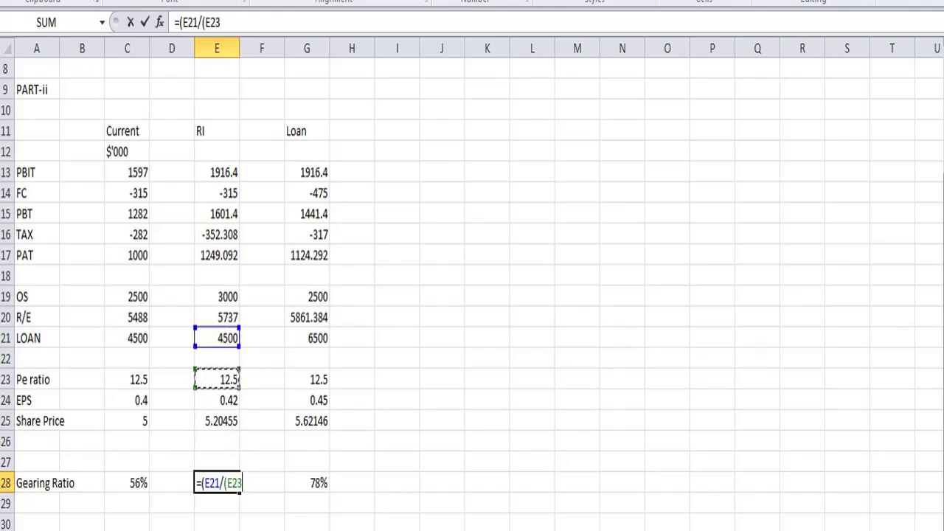
{"action": "key", "text": "Left"}
{"action": "key", "text": "Left"}
{"action": "type", "text": "+"}
{"action": "key", "text": "Up"}
{"action": "key", "text": "Up"}
{"action": "key", "text": "Up"}
{"action": "key", "text": "Up"}
{"action": "key", "text": "Up"}
{"action": "key", "text": "Up"}
{"action": "key", "text": "Up"}
{"action": "key", "text": "Up"}
{"action": "key", "text": "Left"}
{"action": "key", "text": "Left"}
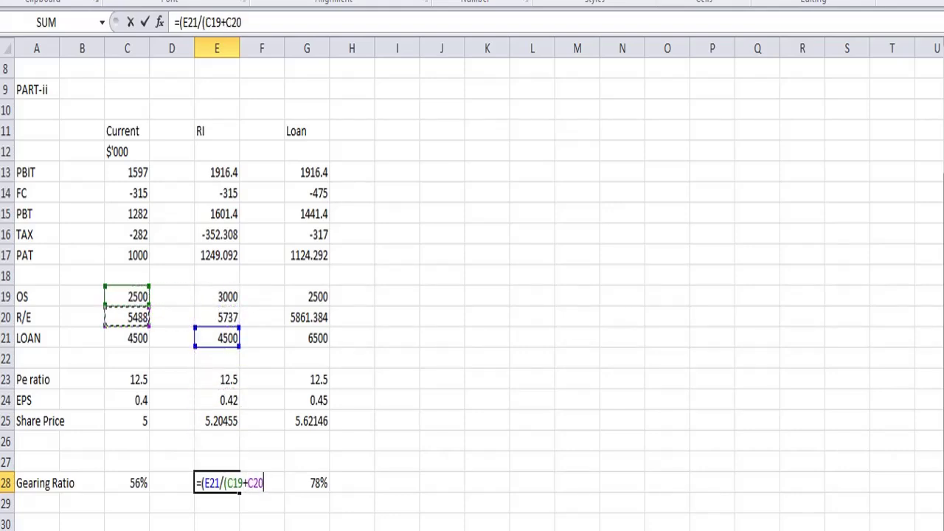
{"action": "type", "text": "+2000"}
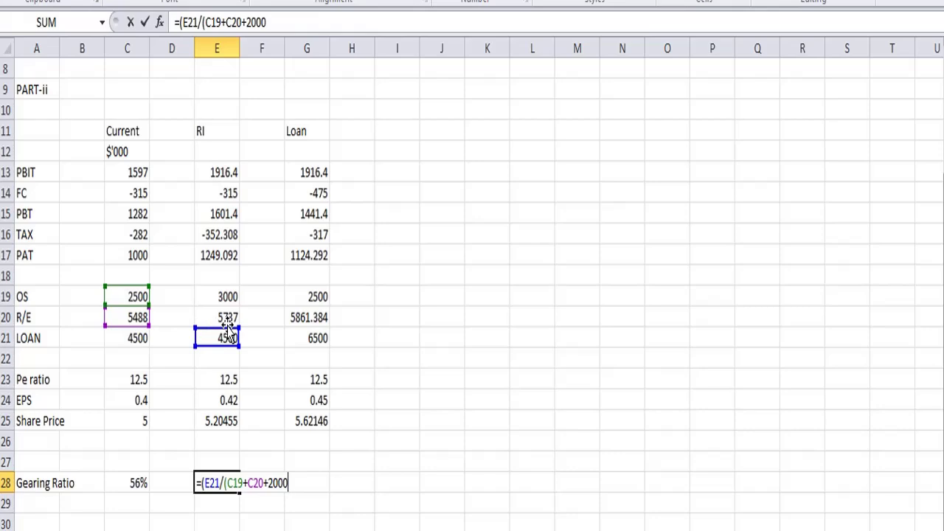
{"action": "type", "text": ")"}
{"action": "key", "text": "Return"}
{"action": "key", "text": "Up"}
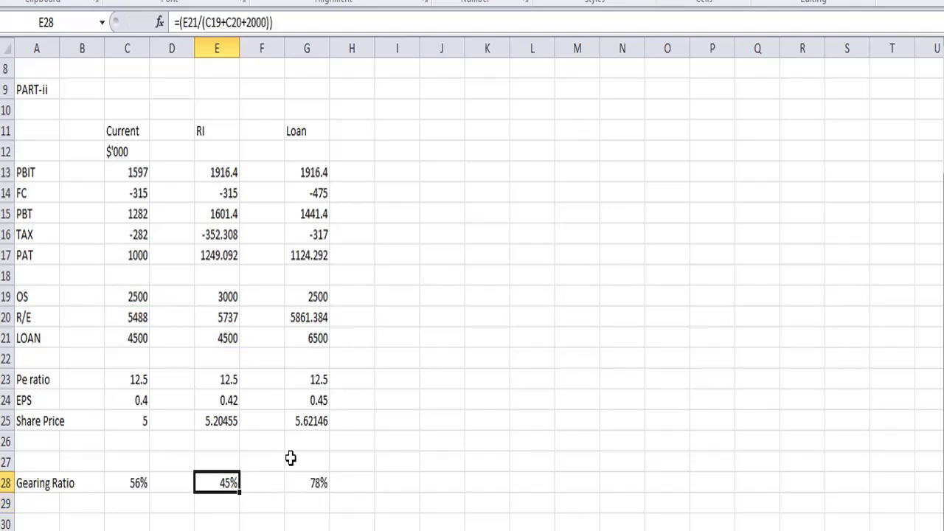
Replace the Loan column's gearing ratio formula in G28 with =(G21/(C19+C20)), accepting the closing bracket correction
{"action": "left_click", "coordinate": [295, 481]}
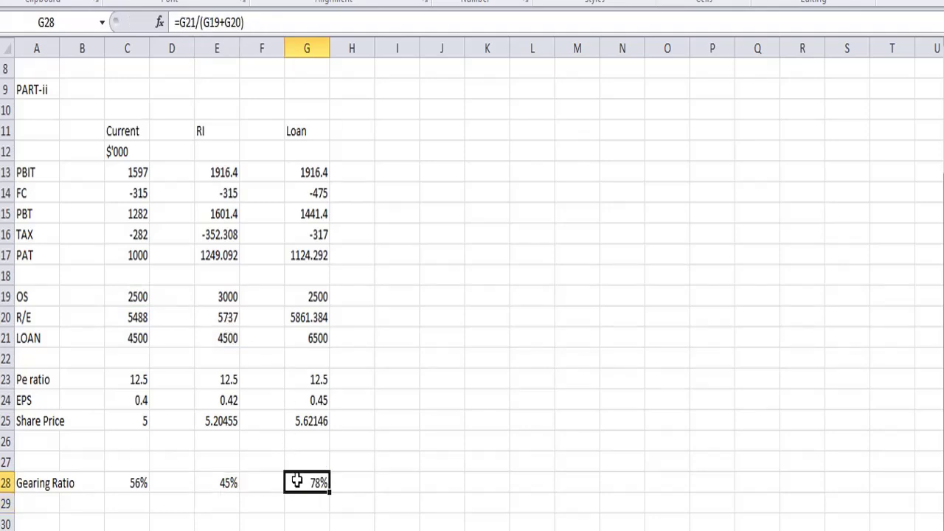
{"action": "left_click", "coordinate": [246, 22]}
{"action": "key", "text": "BackSpace"}
{"action": "key", "text": "BackSpace"}
{"action": "key", "text": "BackSpace"}
{"action": "key", "text": "BackSpace"}
{"action": "key", "text": "BackSpace"}
{"action": "key", "text": "BackSpace"}
{"action": "key", "text": "BackSpace"}
{"action": "key", "text": "BackSpace"}
{"action": "key", "text": "BackSpace"}
{"action": "key", "text": "BackSpace"}
{"action": "key", "text": "BackSpace"}
{"action": "key", "text": "BackSpace"}
{"action": "key", "text": "BackSpace"}
{"action": "key", "text": "BackSpace"}
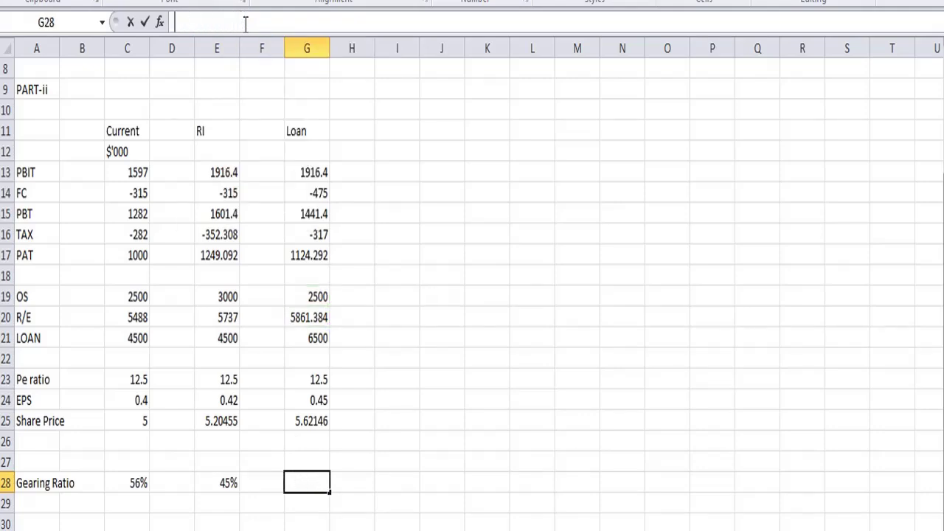
{"action": "type", "text": "=("}
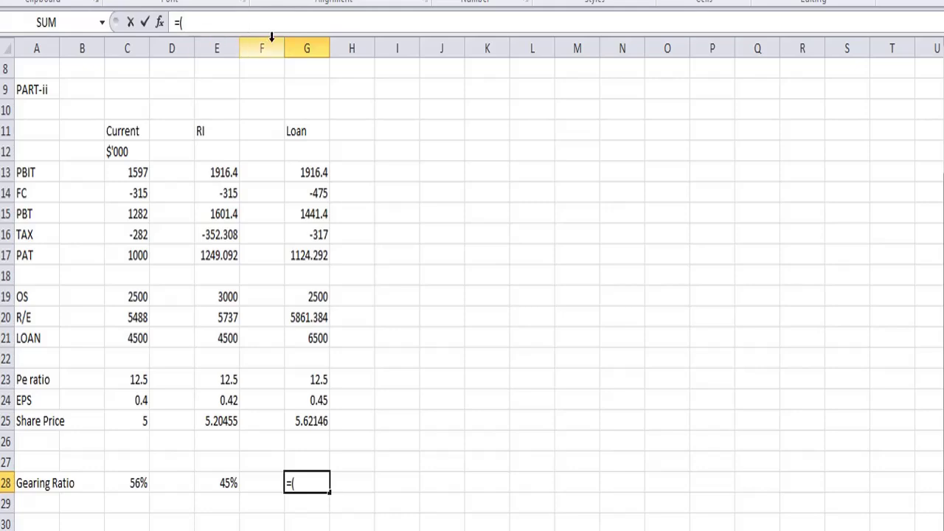
{"action": "left_click", "coordinate": [311, 337]}
{"action": "type", "text": "/("}
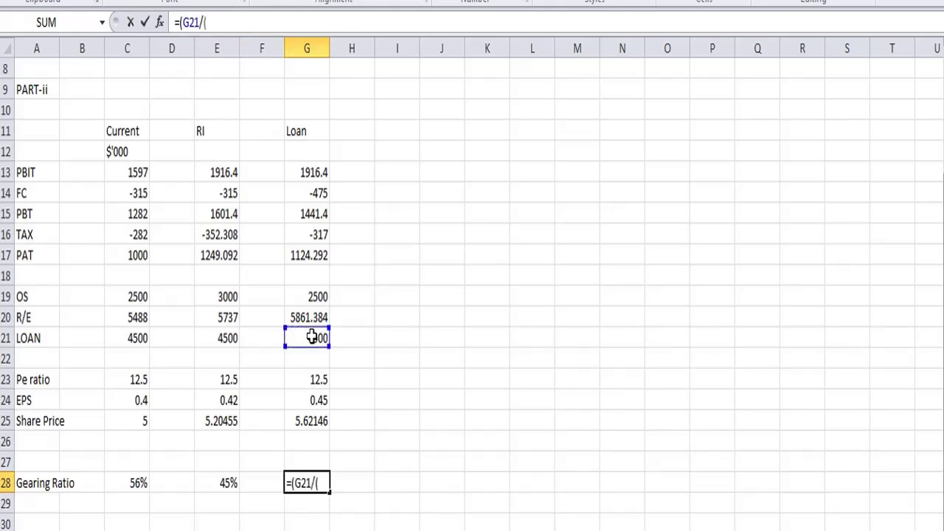
{"action": "left_click", "coordinate": [126, 295]}
{"action": "type", "text": "+"}
{"action": "left_click", "coordinate": [128, 316]}
{"action": "type", "text": ")"}
{"action": "key", "text": "Return"}
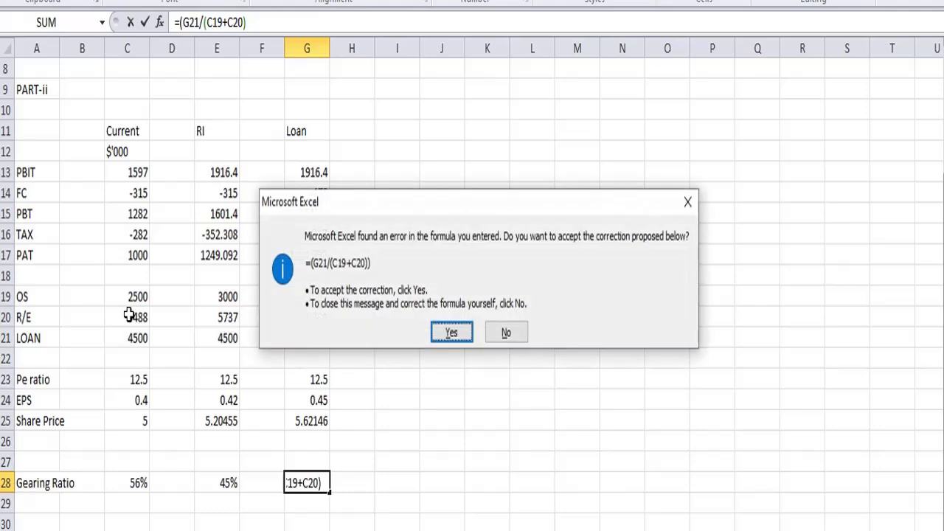
{"action": "key", "text": "Return"}
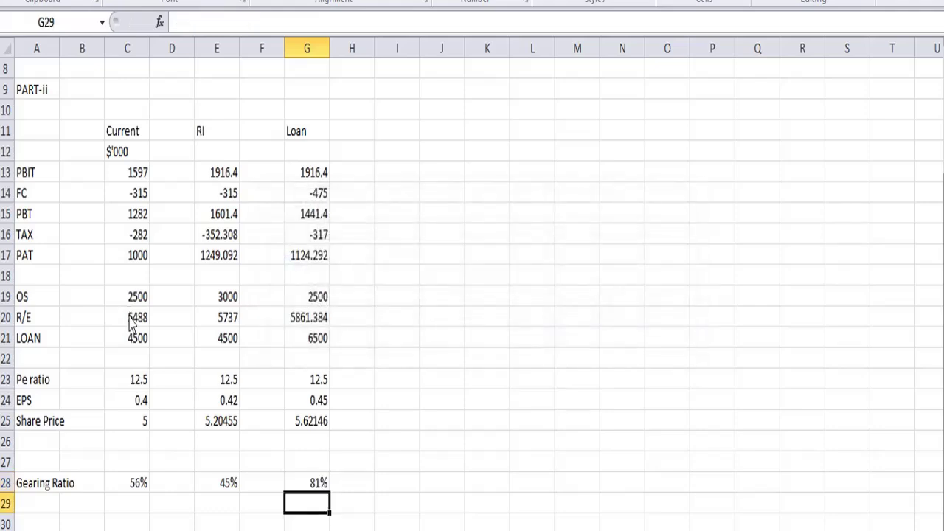
Label row 29 as Interest Cover in column A, below the Gearing Ratio label
{"action": "key", "text": "Left"}
{"action": "key", "text": "Left"}
{"action": "key", "text": "Left"}
{"action": "key", "text": "Left"}
{"action": "key", "text": "Left"}
{"action": "key", "text": "Left"}
{"action": "type", "text": "Interest Cover"}
Enter the formula =(C17/-C14) for the current interest cover in C29
{"action": "key", "text": "Right"}
{"action": "key", "text": "Right"}
{"action": "type", "text": "=("}
{"action": "key", "text": "Up"}
{"action": "key", "text": "Up"}
{"action": "key", "text": "Up"}
{"action": "key", "text": "Up"}
{"action": "key", "text": "Up"}
{"action": "key", "text": "Up"}
{"action": "key", "text": "Up"}
{"action": "key", "text": "Up"}
{"action": "key", "text": "Up"}
{"action": "key", "text": "Up"}
{"action": "key", "text": "Up"}
{"action": "key", "text": "Up"}
{"action": "type", "text": "/-"}
{"action": "key", "text": "Up"}
{"action": "key", "text": "Up"}
{"action": "key", "text": "Up"}
{"action": "key", "text": "Up"}
{"action": "key", "text": "Up"}
{"action": "key", "text": "Up"}
{"action": "key", "text": "Up"}
{"action": "key", "text": "Up"}
{"action": "key", "text": "Up"}
{"action": "key", "text": "Up"}
{"action": "key", "text": "Up"}
{"action": "key", "text": "Up"}
{"action": "key", "text": "Up"}
{"action": "key", "text": "Up"}
{"action": "key", "text": "Up"}
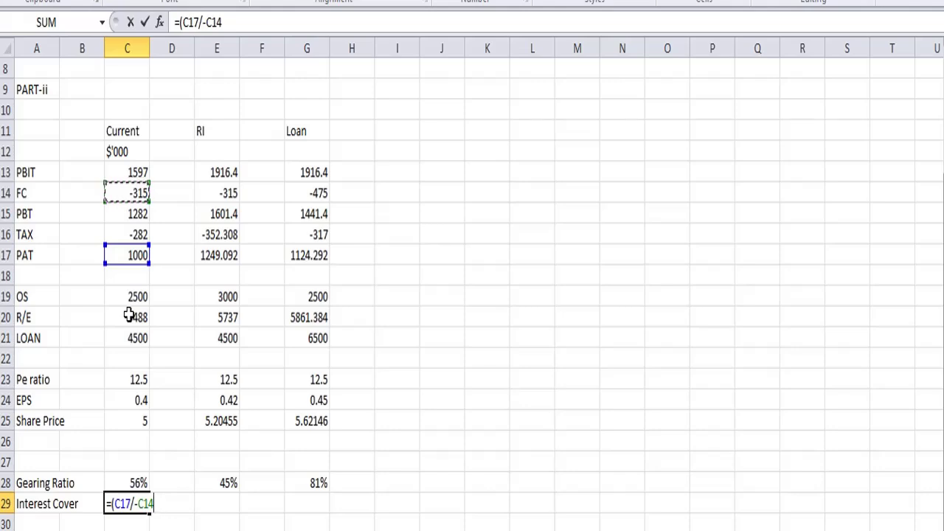
{"action": "key", "text": "Return"}
{"action": "key", "text": "Up"}
{"action": "key", "text": "Right"}
{"action": "key", "text": "Right"}
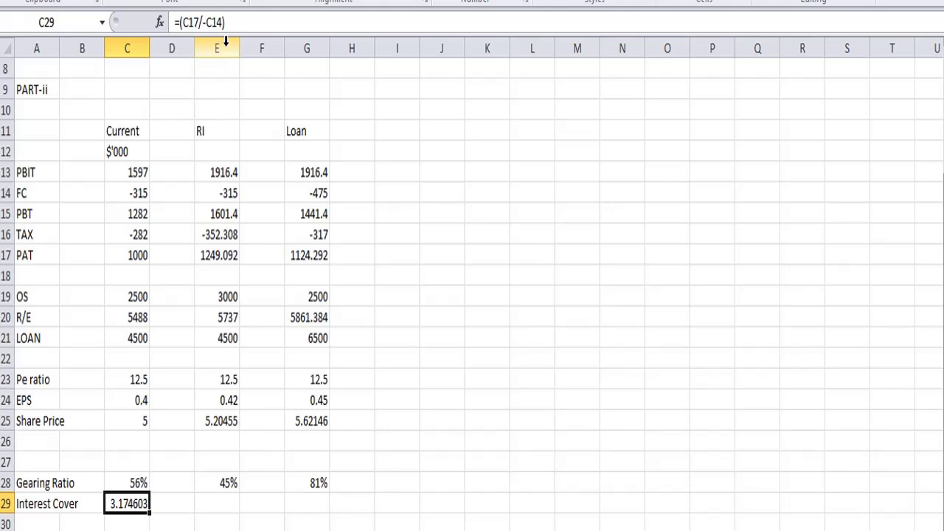
Correct the current interest cover formula in C29 to divide PBIT by finance costs, =(C13/-C14)
{"action": "left_click", "coordinate": [230, 23]}
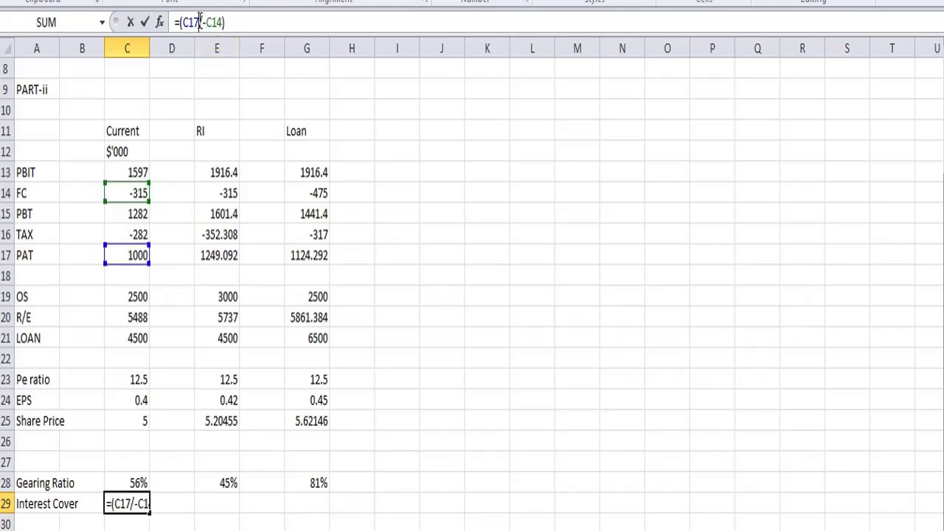
{"action": "left_click", "coordinate": [200, 21]}
{"action": "key", "text": "BackSpace"}
{"action": "type", "text": "3"}
{"action": "key", "text": "Return"}
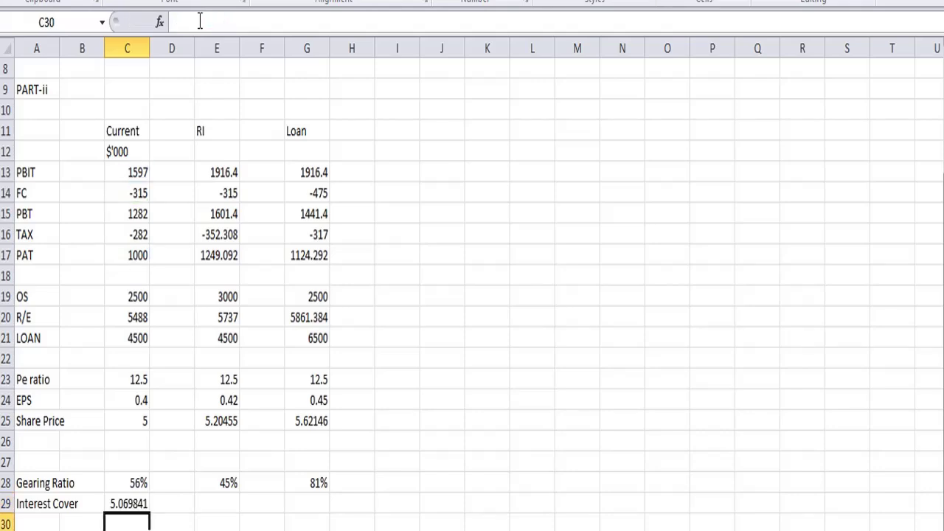
{"action": "key", "text": "Up"}
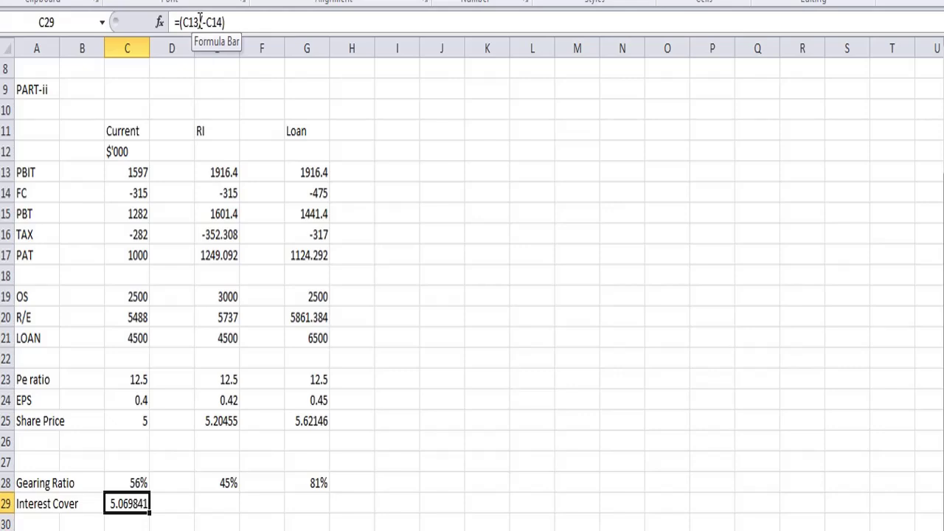
Reduce the current interest cover in C29 to one decimal place
{"action": "key", "text": "alt+h"}
{"action": "key", "text": "9"}
{"action": "key", "text": "alt+h"}
{"action": "key", "text": "9"}
{"action": "key", "text": "alt+h"}
{"action": "key", "text": "9"}
{"action": "key", "text": "alt+h"}
{"action": "key", "text": "9"}
{"action": "key", "text": "alt+h"}
{"action": "key", "text": "9"}
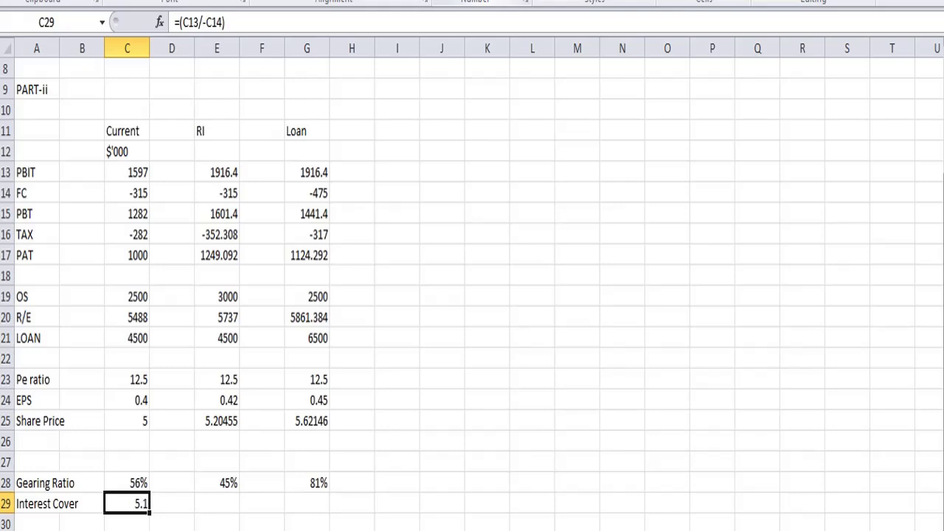
Copy the interest cover formula from C29 into E29 for the rights issue and G29 for the loan
{"action": "left_click", "coordinate": [172, 503]}
{"action": "left_click", "coordinate": [127, 502]}
{"action": "key", "text": "ctrl+c"}
{"action": "left_click", "coordinate": [217, 503]}
{"action": "key", "text": "ctrl+v"}
{"action": "left_click", "coordinate": [262, 503]}
{"action": "left_click", "coordinate": [307, 503]}
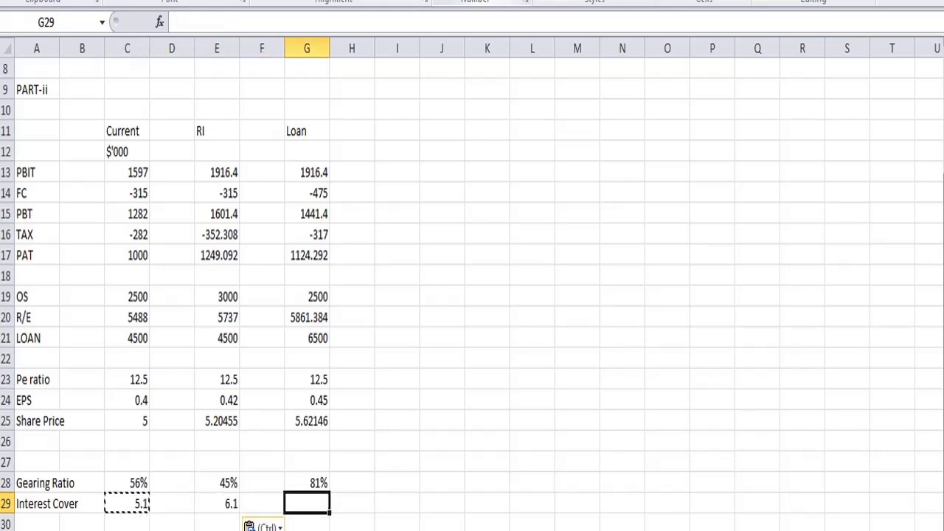
{"action": "key", "text": "ctrl+v"}
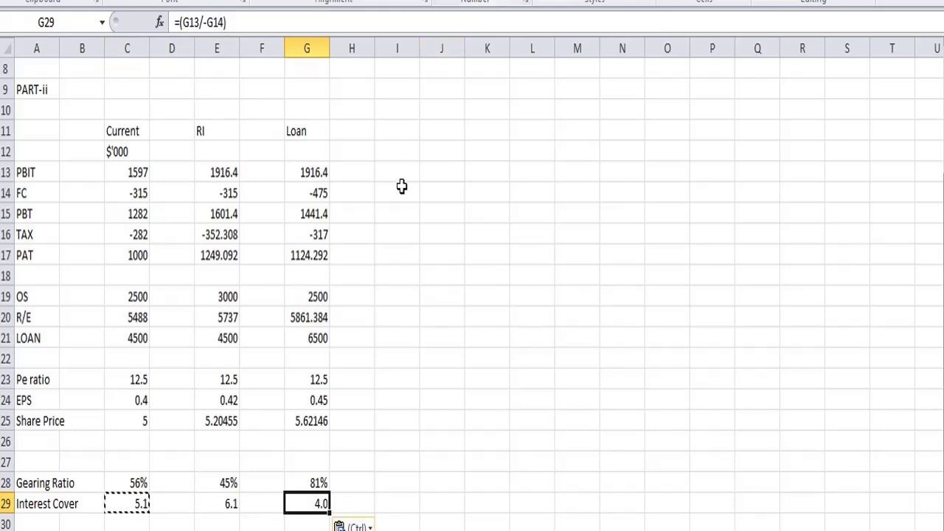
Check the rights issue gearing formula in E28, and show the spreadsheet beside the question document to review the requirements
{"action": "left_click", "coordinate": [226, 482]}
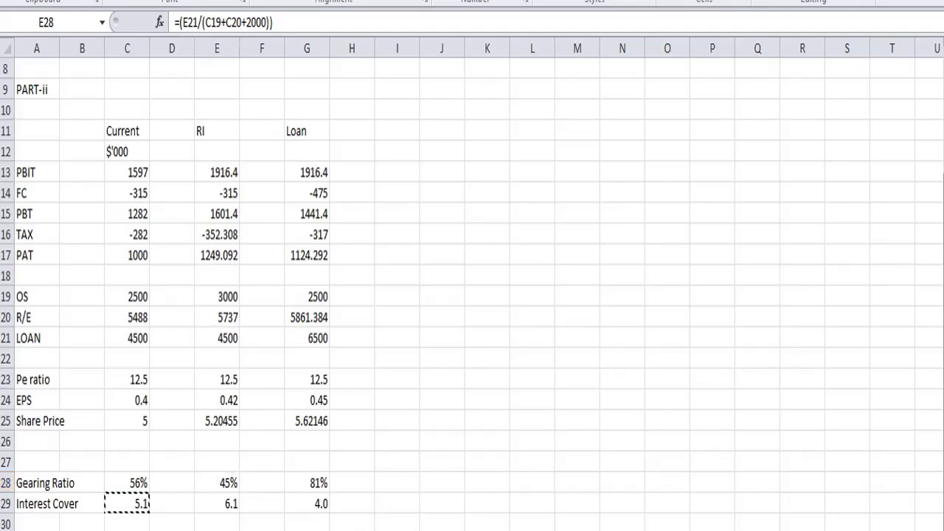
{"action": "key", "text": "super+Right"}
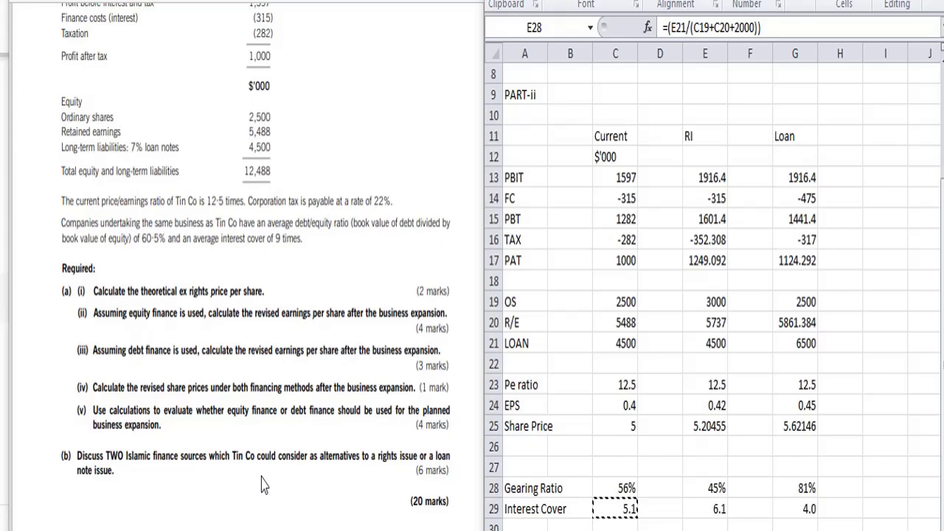
{"action": "left_click", "coordinate": [264, 484]}
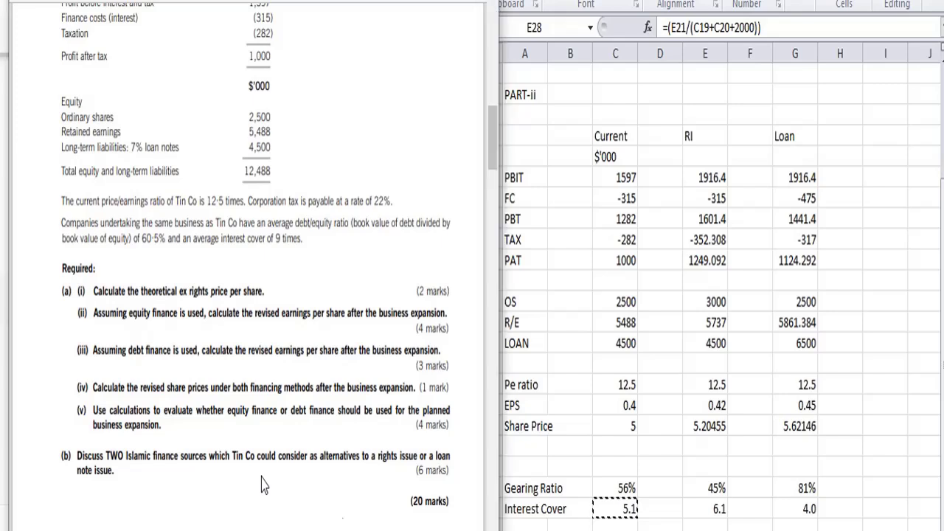